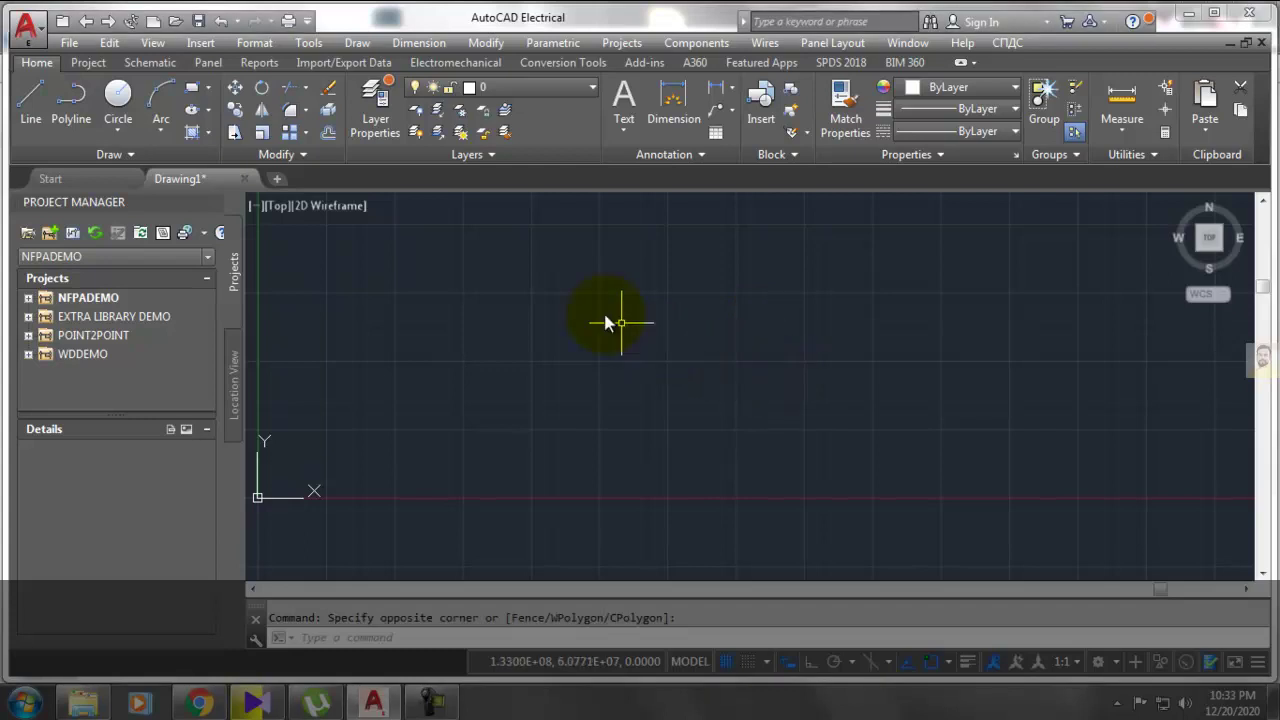
# Step: Remove Open from the Quick Access Toolbar, then restore it
pyautogui.click(547, 285)
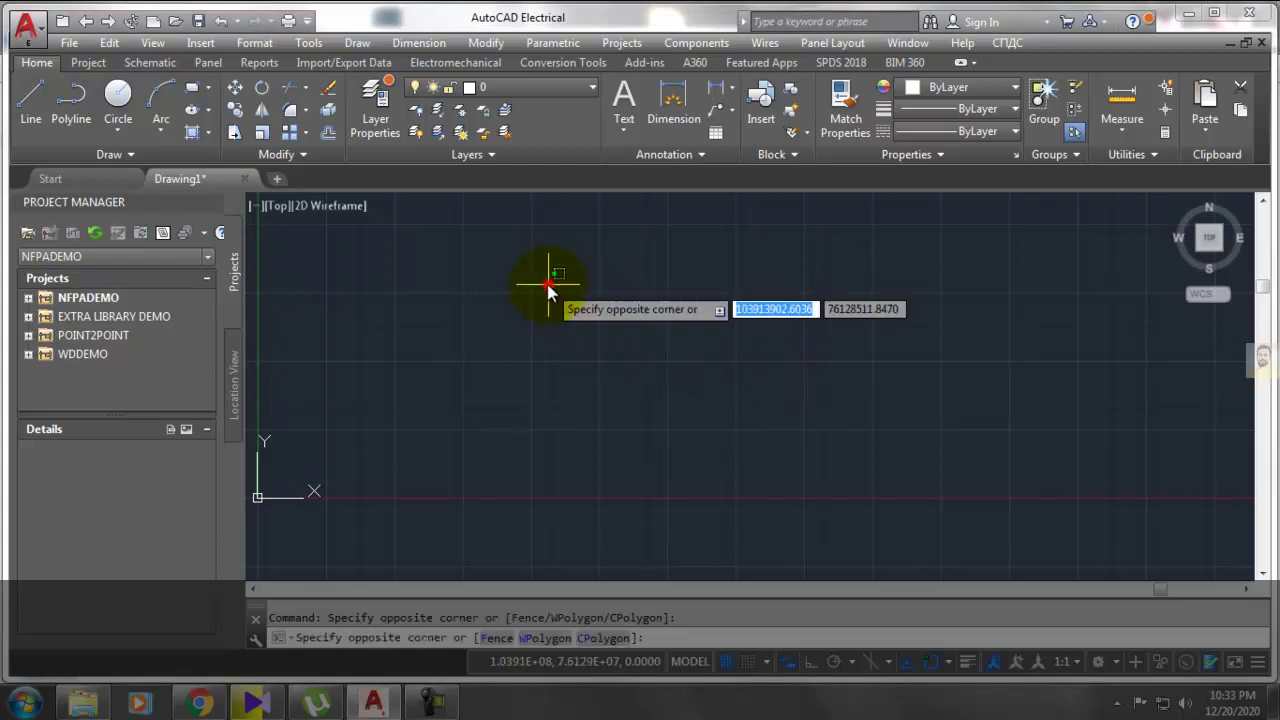
pyautogui.click(722, 386)
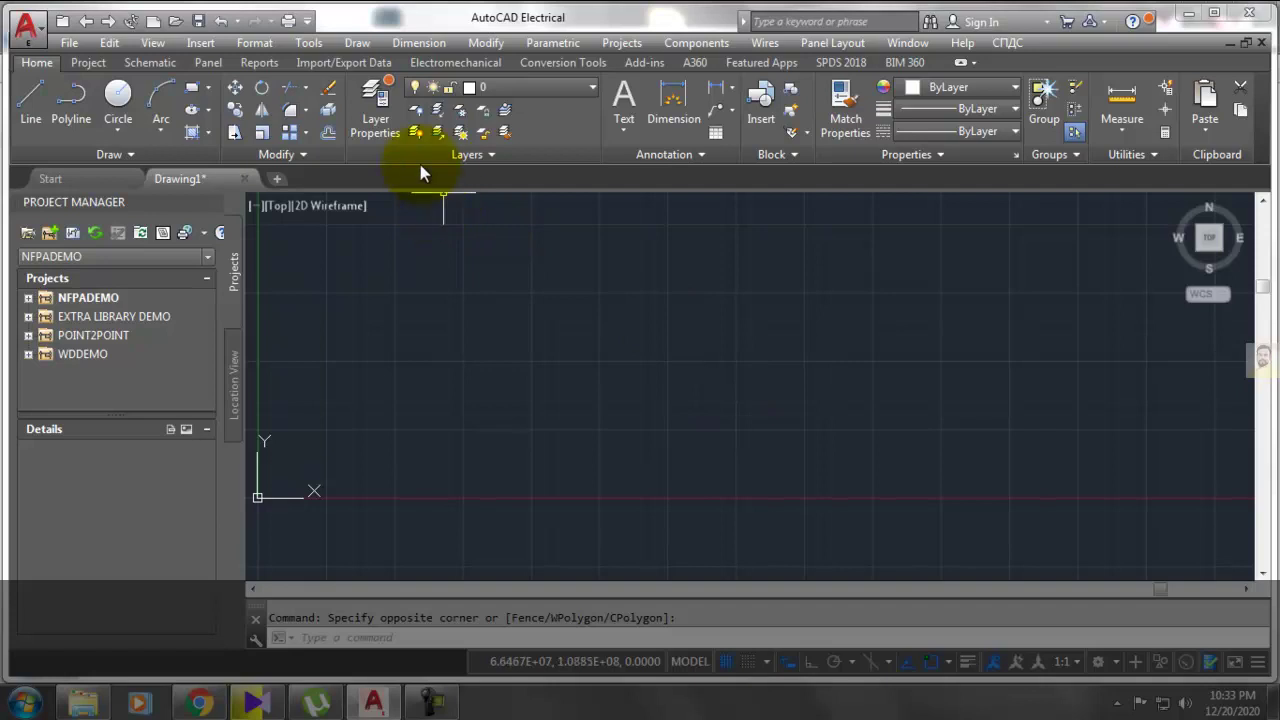
pyautogui.click(306, 22)
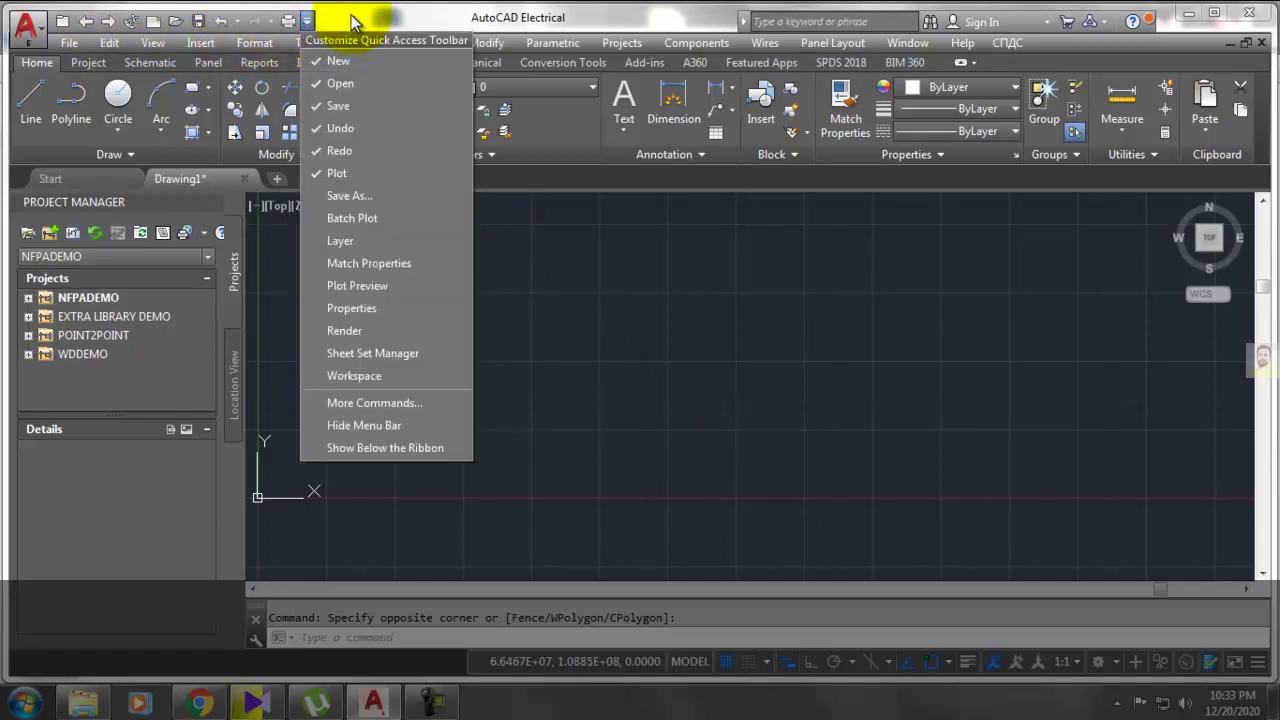
pyautogui.click(351, 18)
pyautogui.click(306, 22)
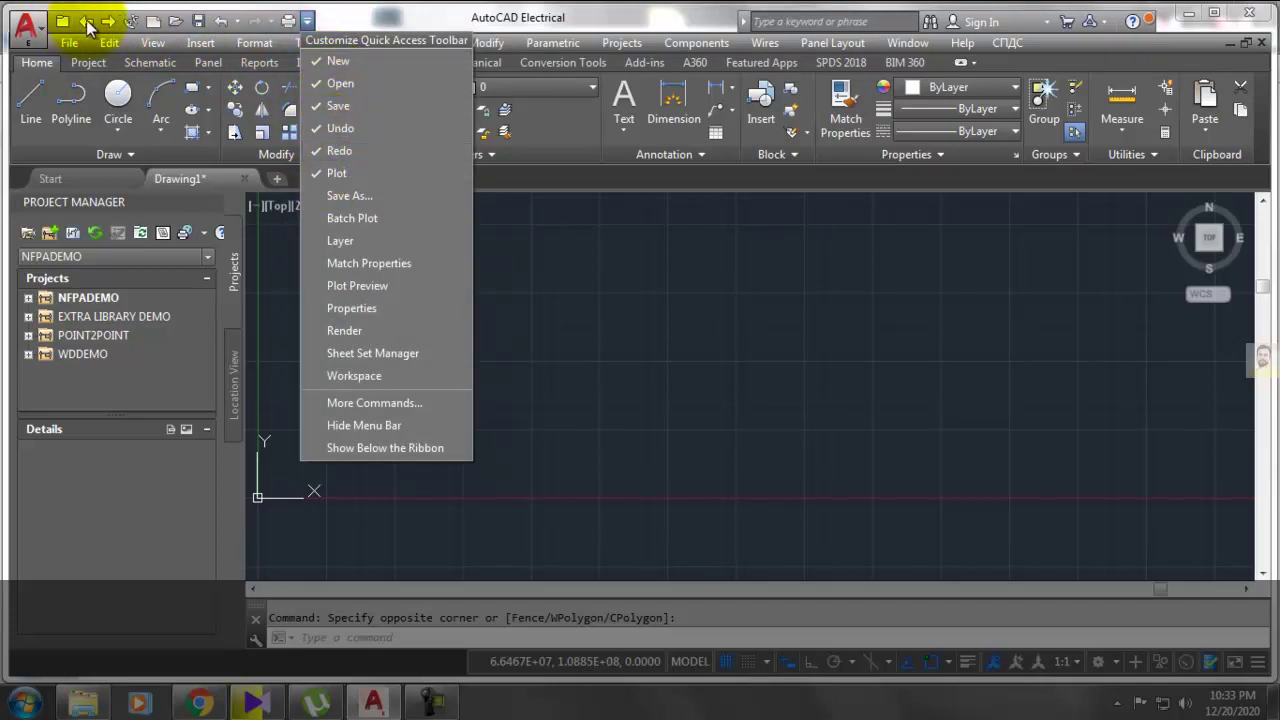
pyautogui.click(322, 84)
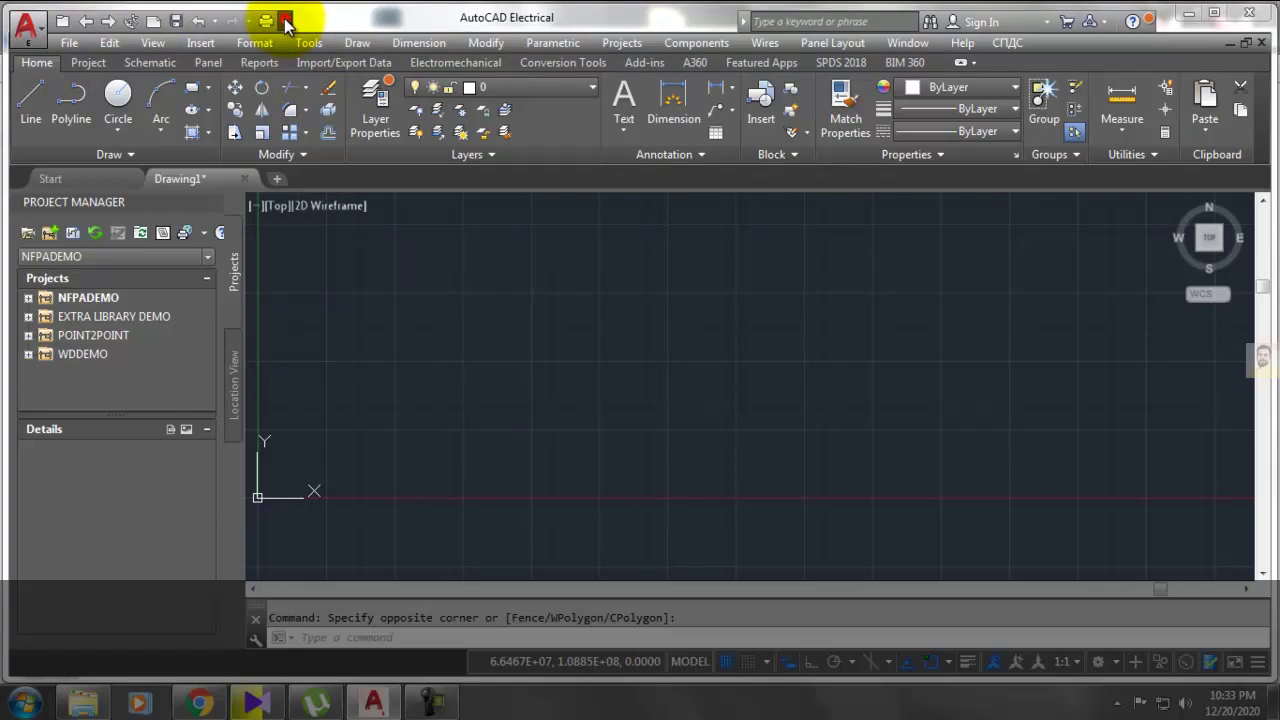
pyautogui.click(286, 22)
pyautogui.click(316, 84)
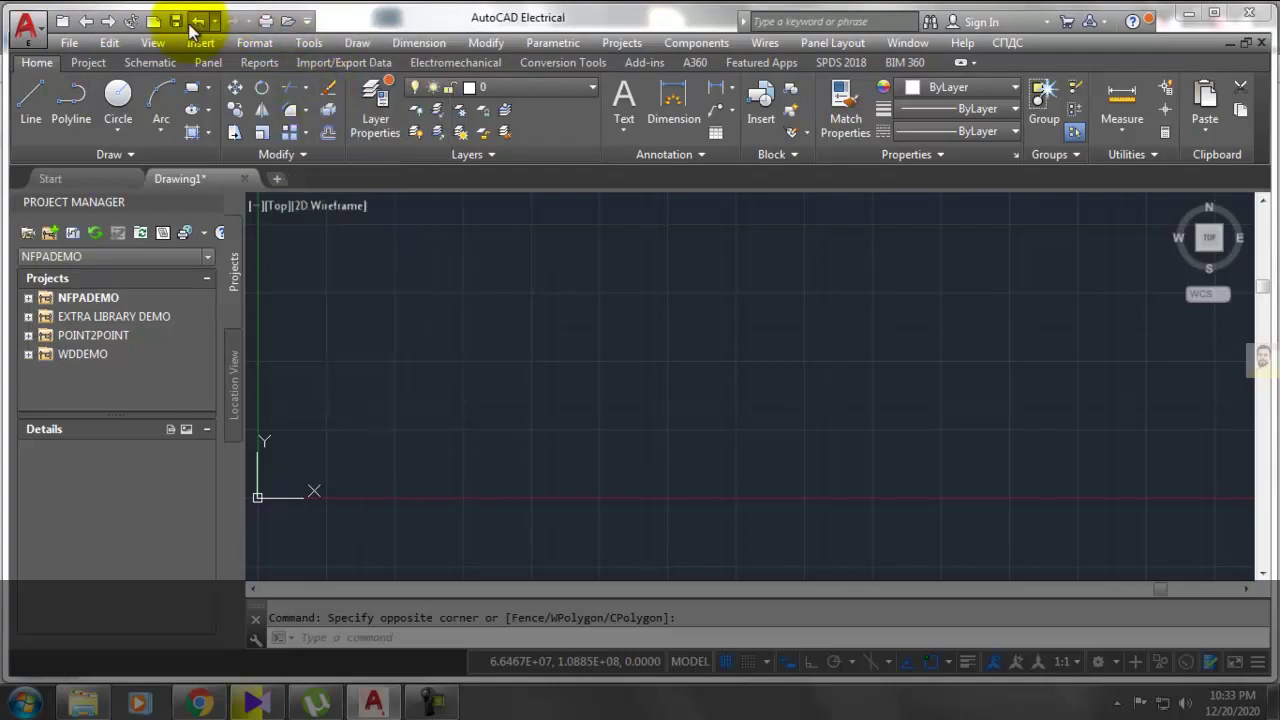
# Step: Add Match Properties and Properties to the Quick Access Toolbar, then remove both again
pyautogui.click(307, 21)
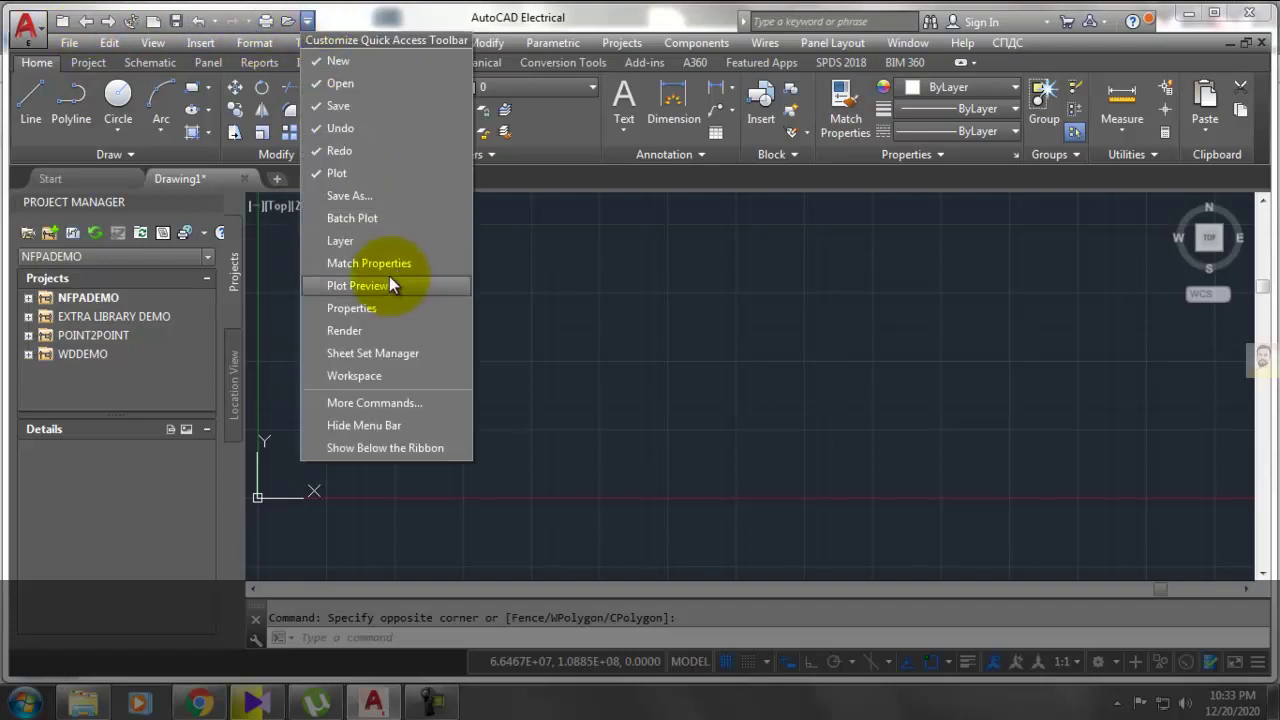
pyautogui.click(387, 264)
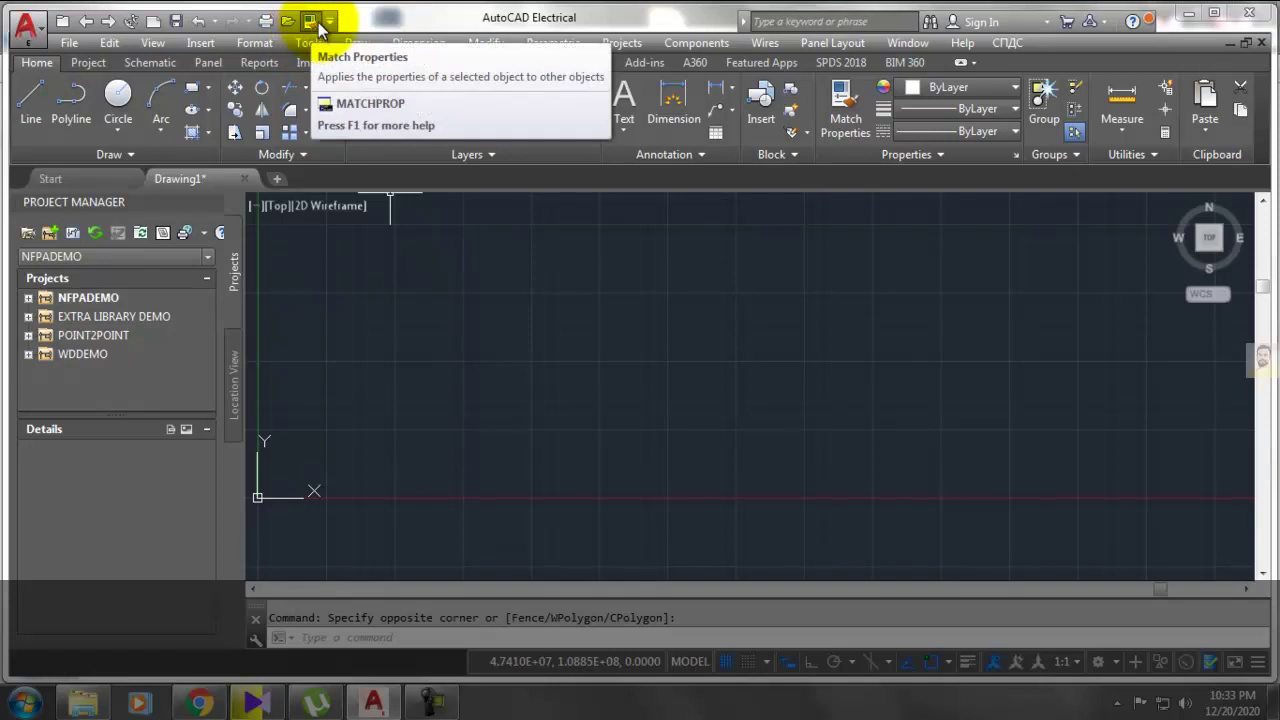
pyautogui.click(328, 21)
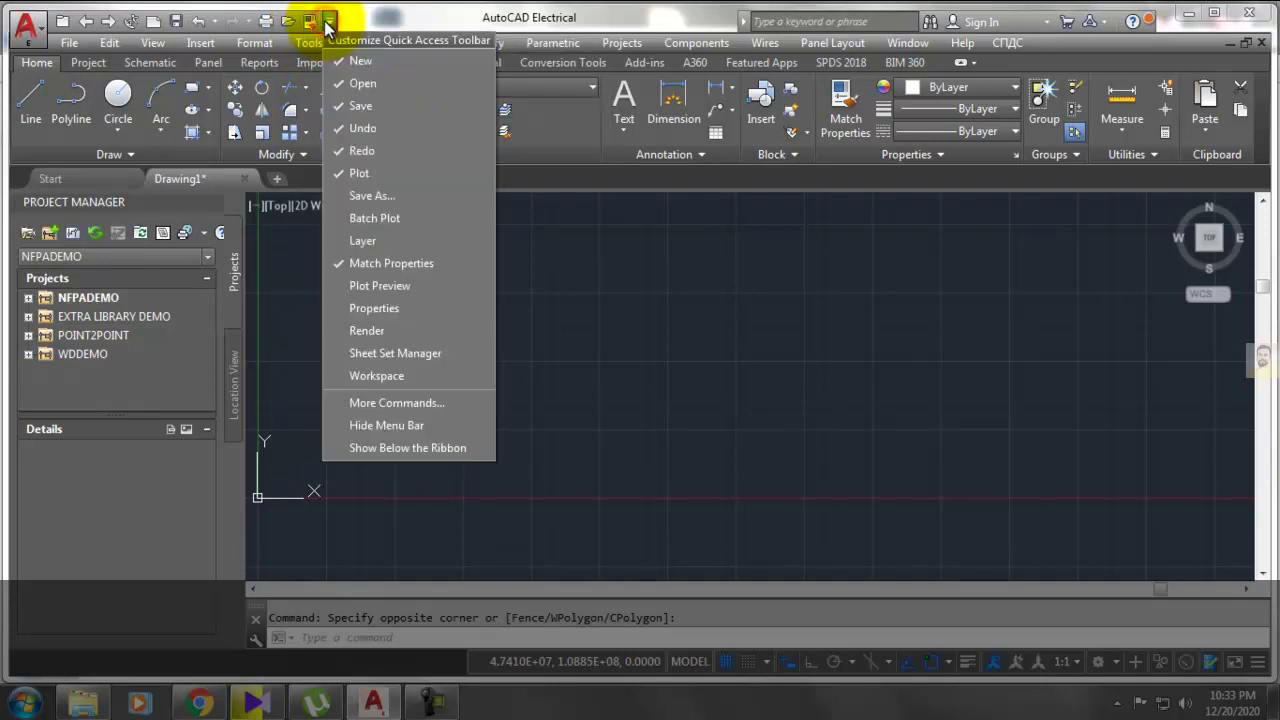
pyautogui.click(397, 312)
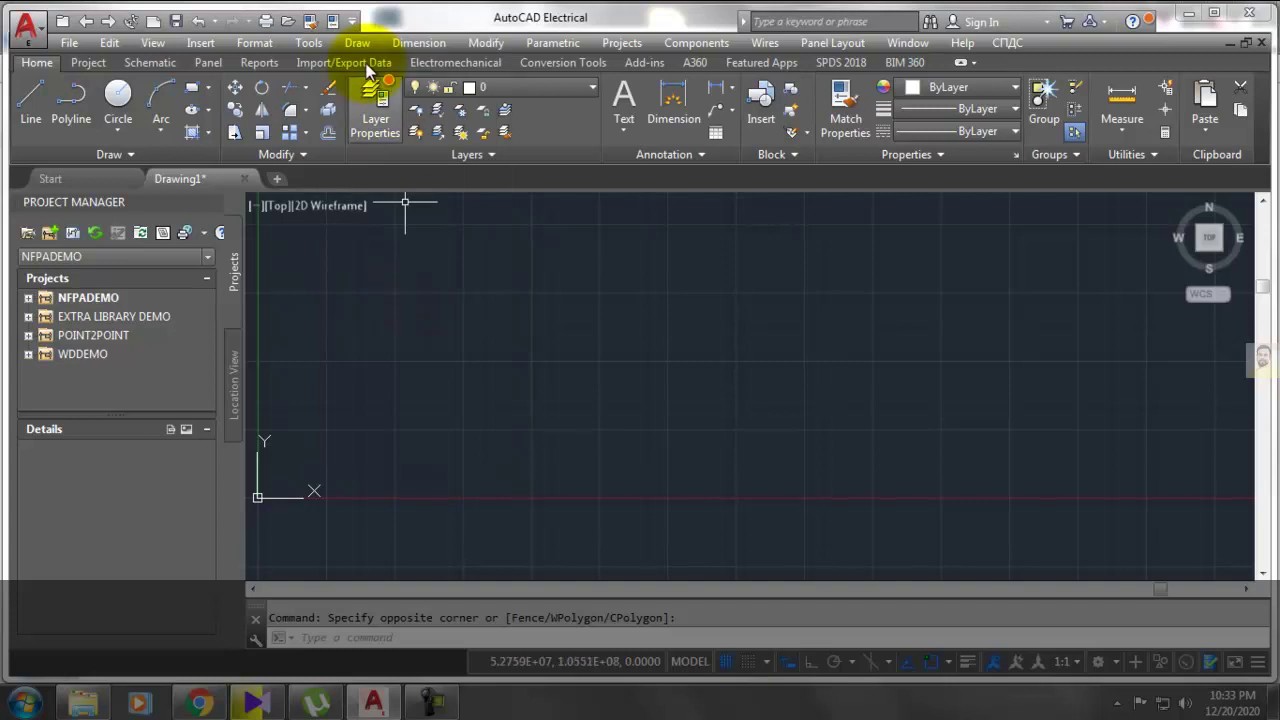
pyautogui.click(352, 21)
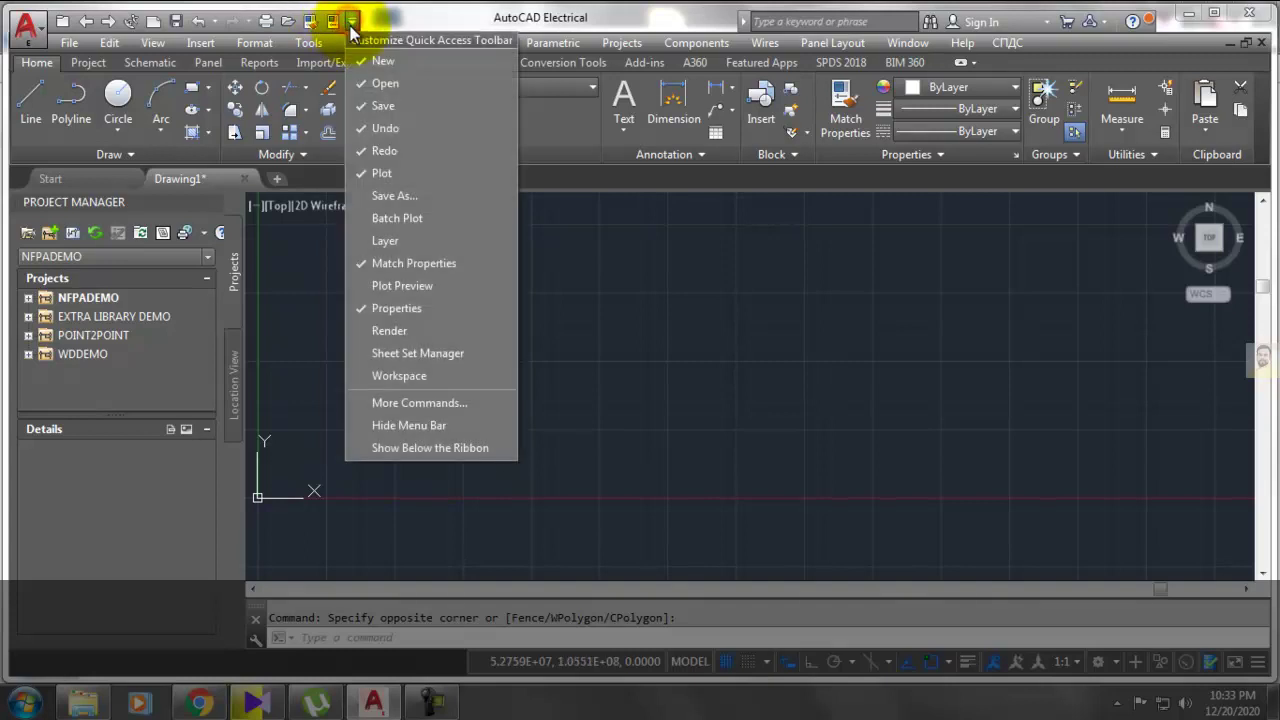
pyautogui.click(362, 264)
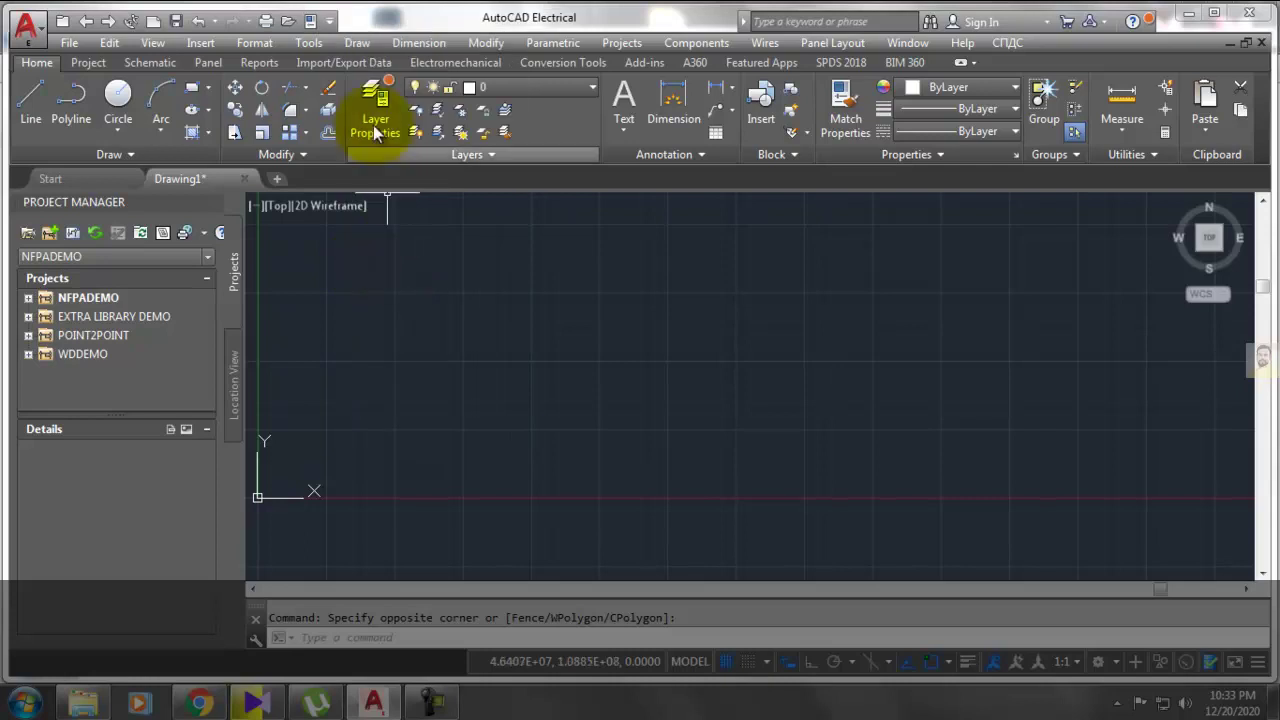
pyautogui.click(330, 21)
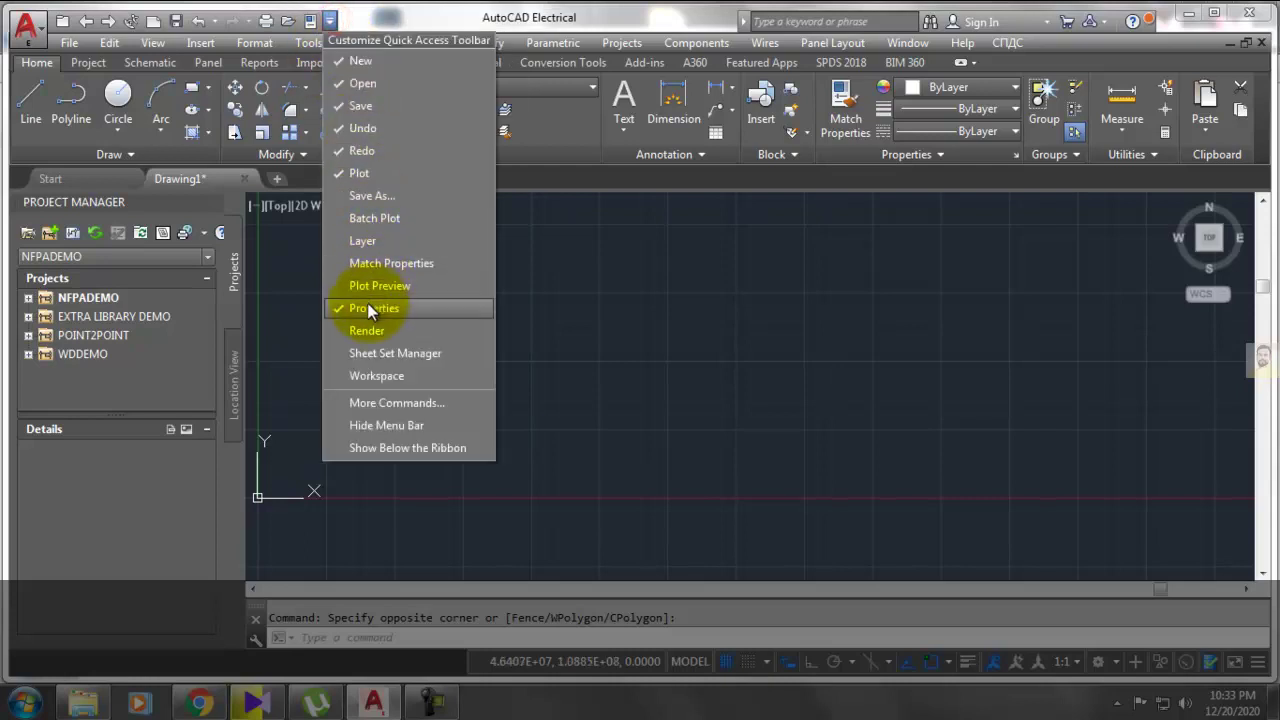
pyautogui.click(341, 308)
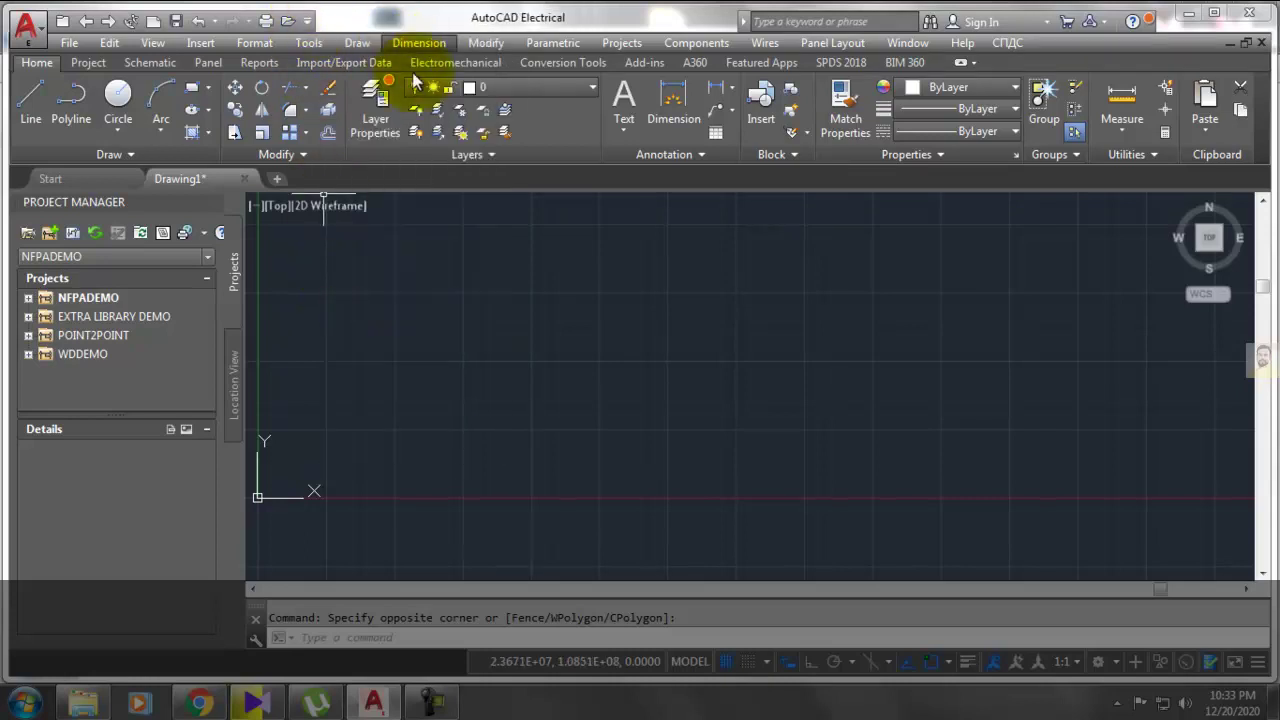
pyautogui.click(307, 21)
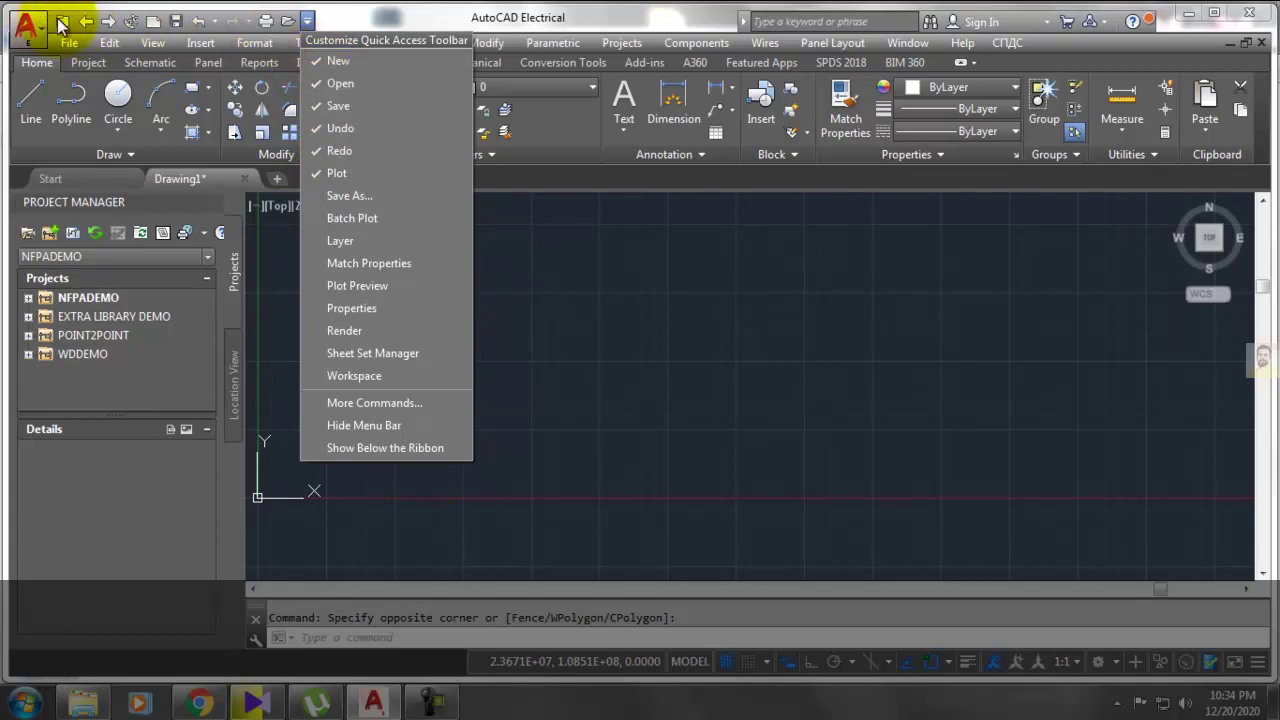
# Step: Check the menu bar display option from the right-click menu, keeping the menu bar shown
pyautogui.click(352, 18)
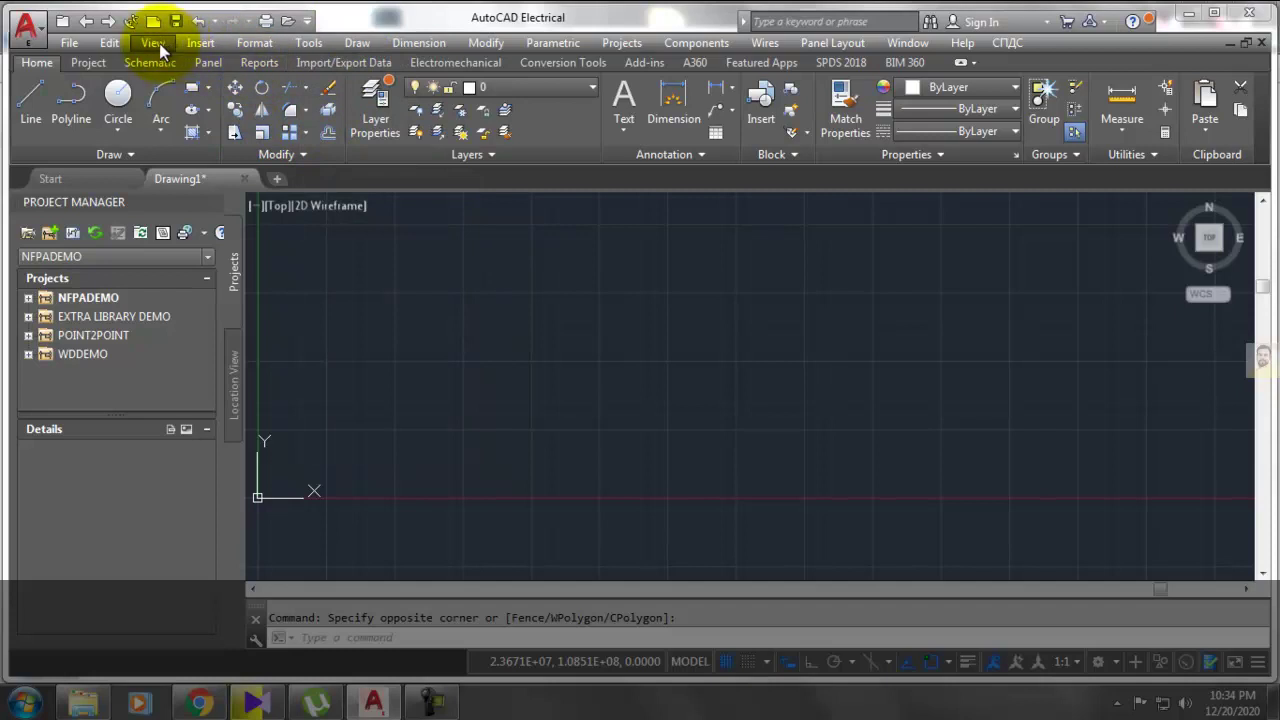
pyautogui.rightClick(1049, 40)
pyautogui.click(1038, 44)
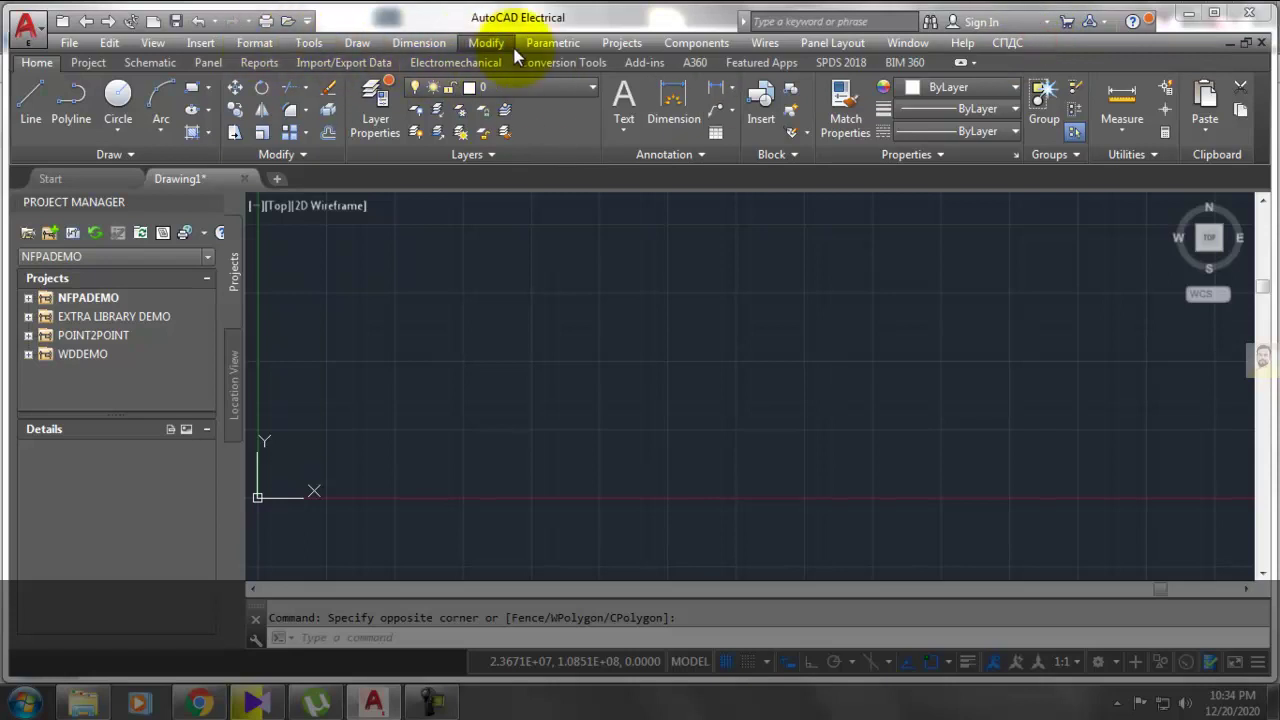
pyautogui.click(307, 21)
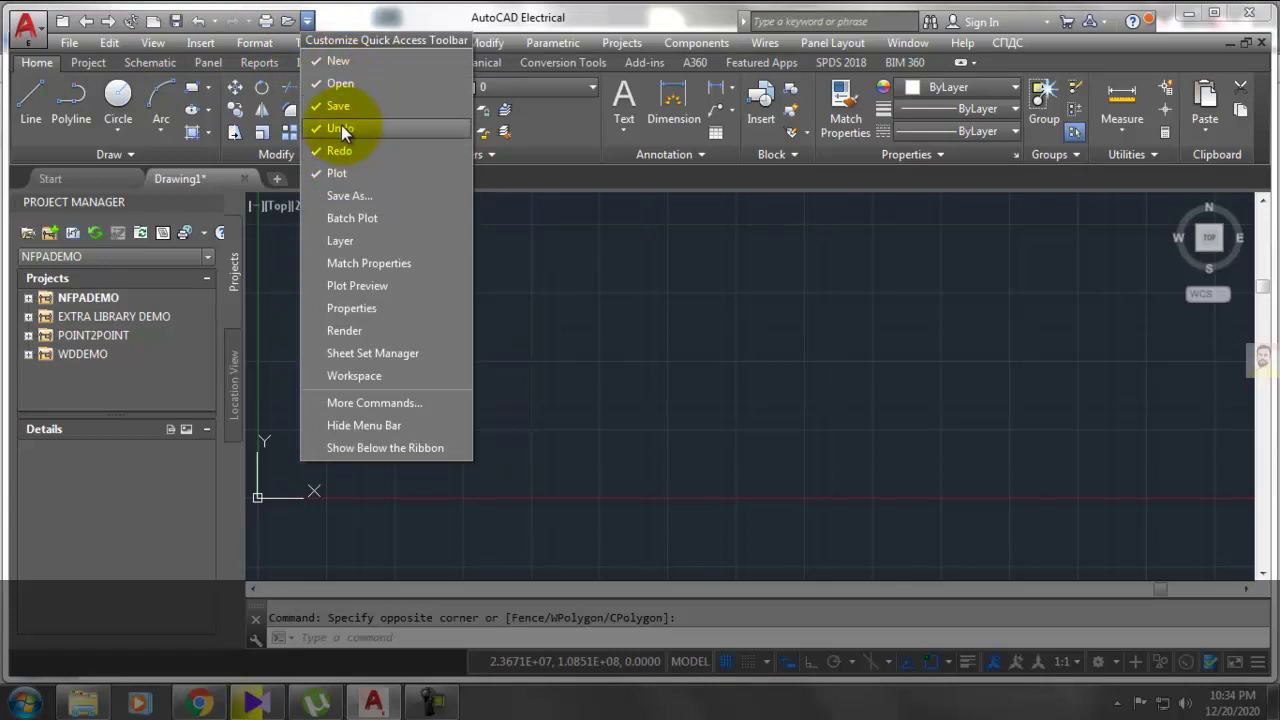
pyautogui.click(311, 19)
# Step: Uncheck Save in the Quick Access Toolbar list, then check it again
pyautogui.click(308, 20)
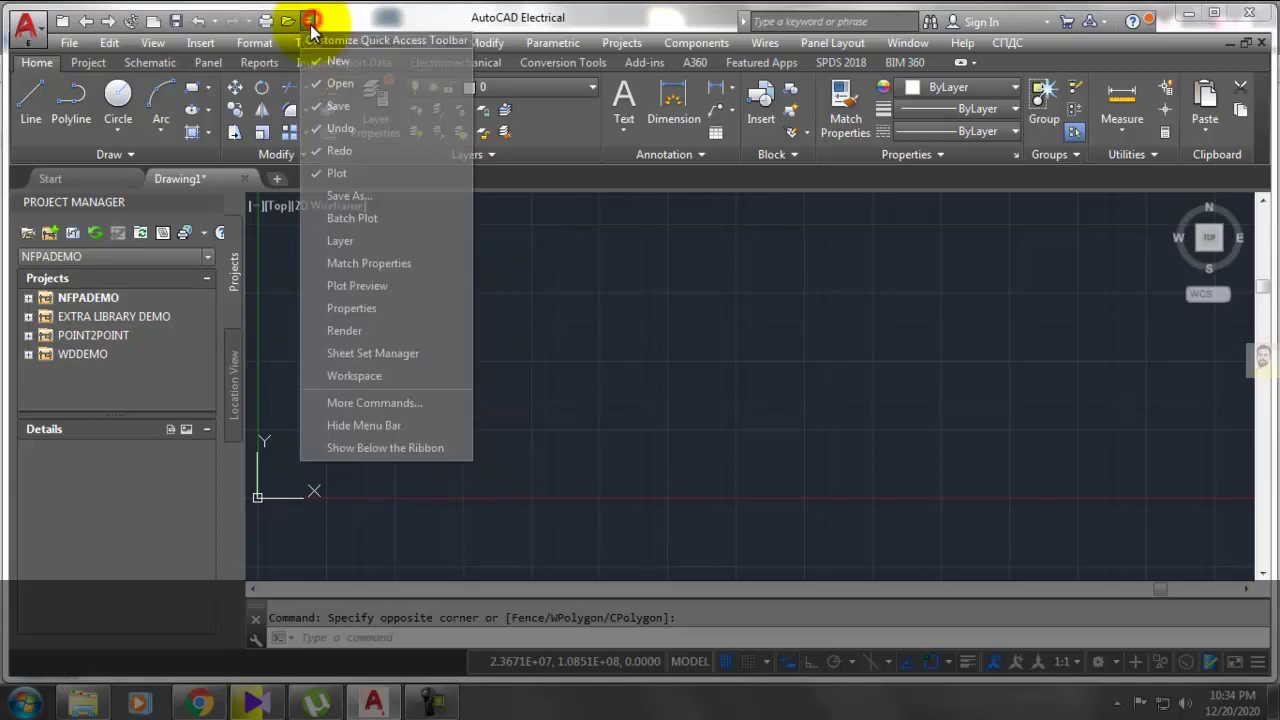
pyautogui.click(319, 107)
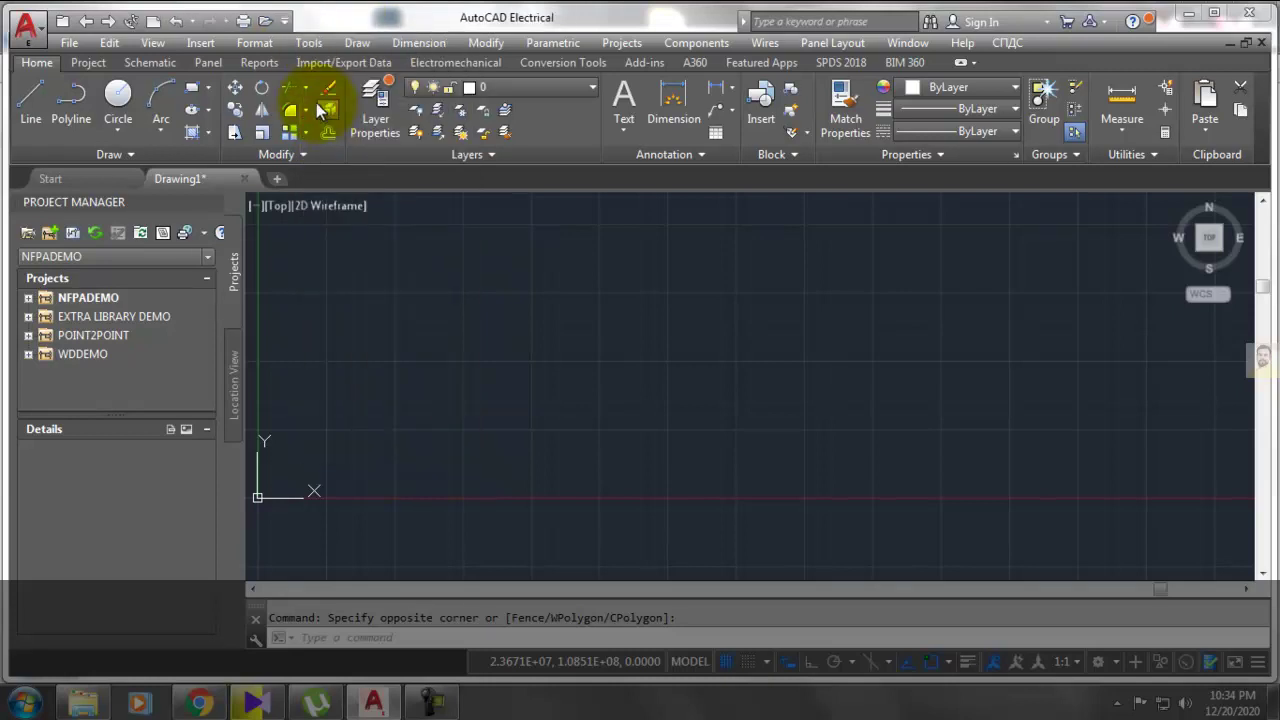
pyautogui.click(285, 20)
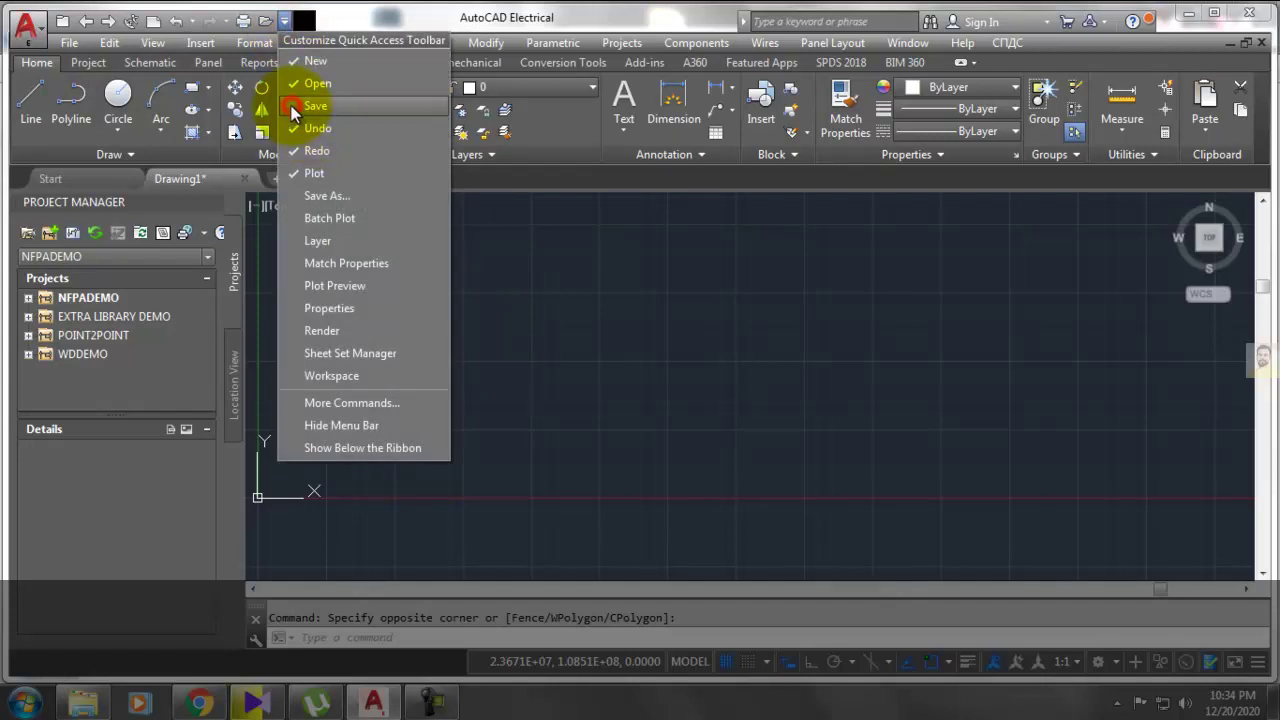
pyautogui.click(292, 109)
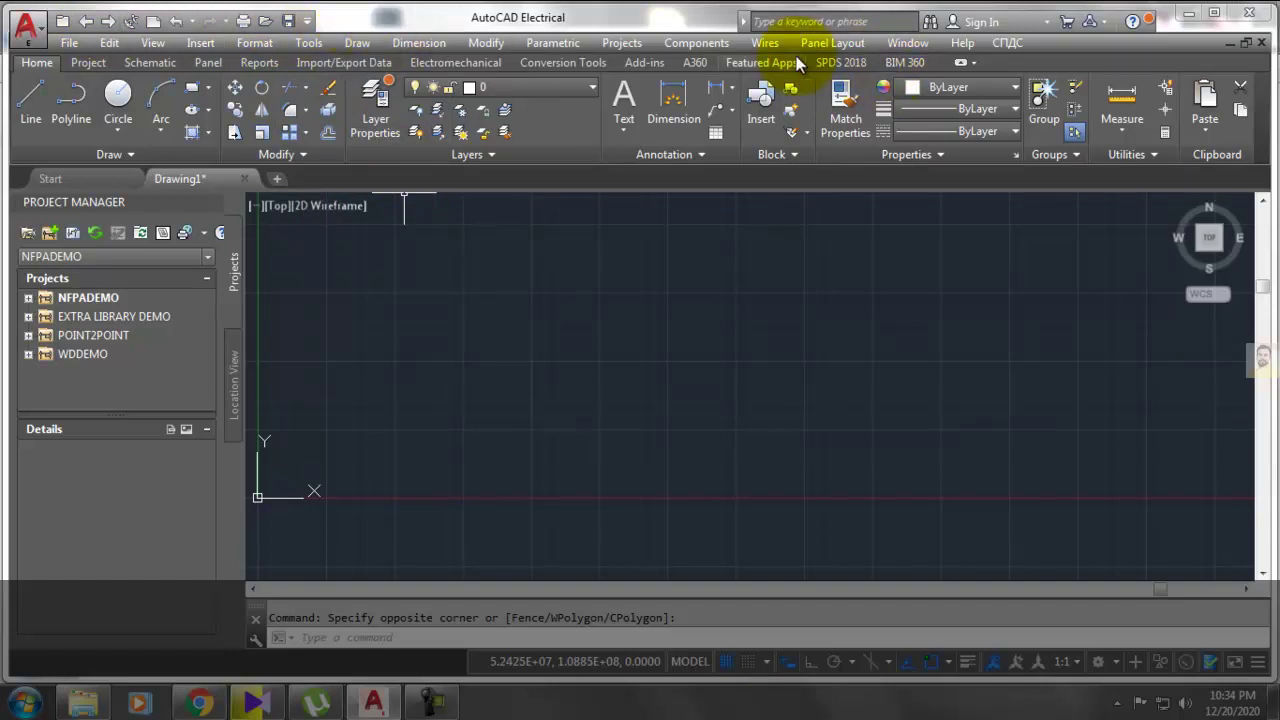
pyautogui.click(308, 21)
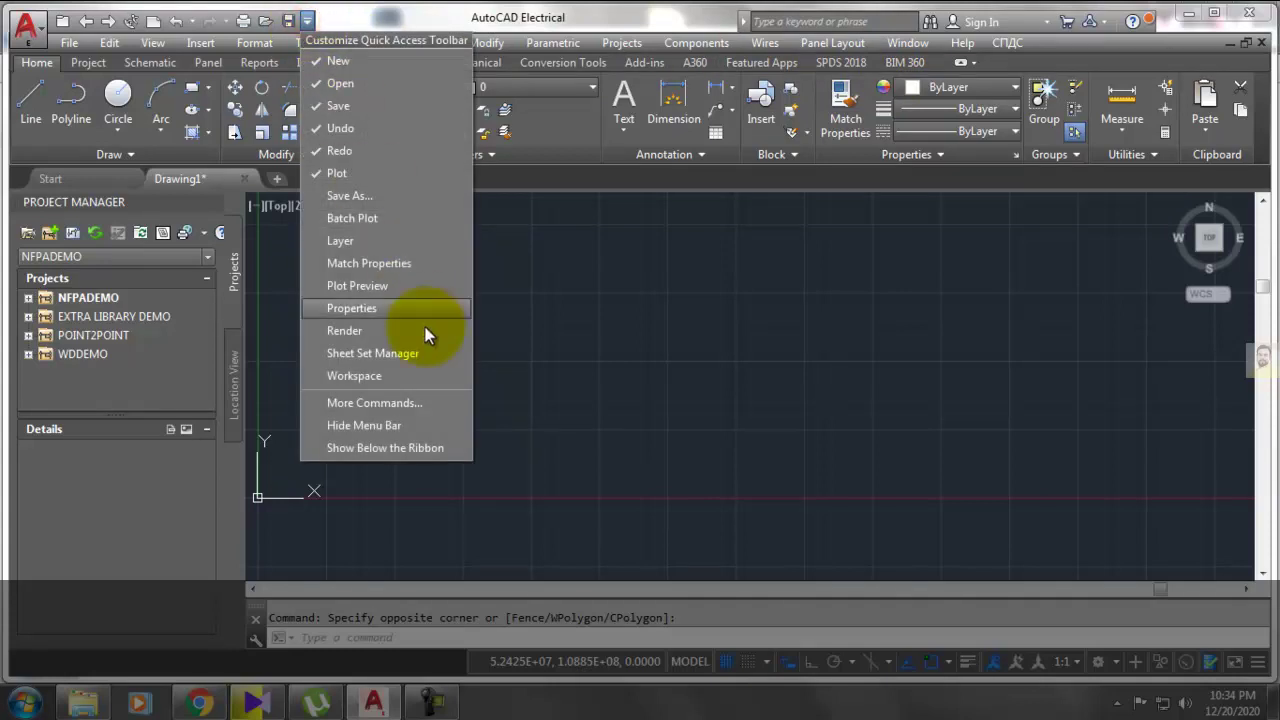
# Step: Hide the menu bar, then turn it back on with Show Menu Bar
pyautogui.click(359, 427)
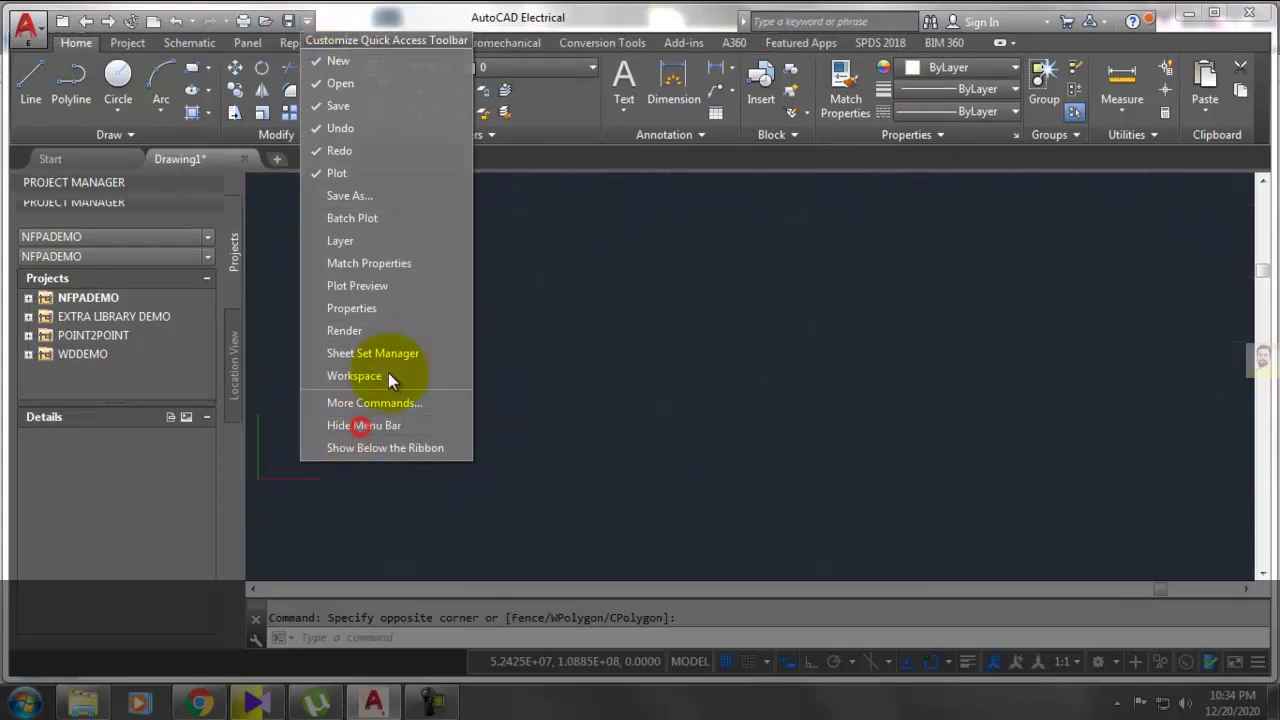
pyautogui.click(307, 21)
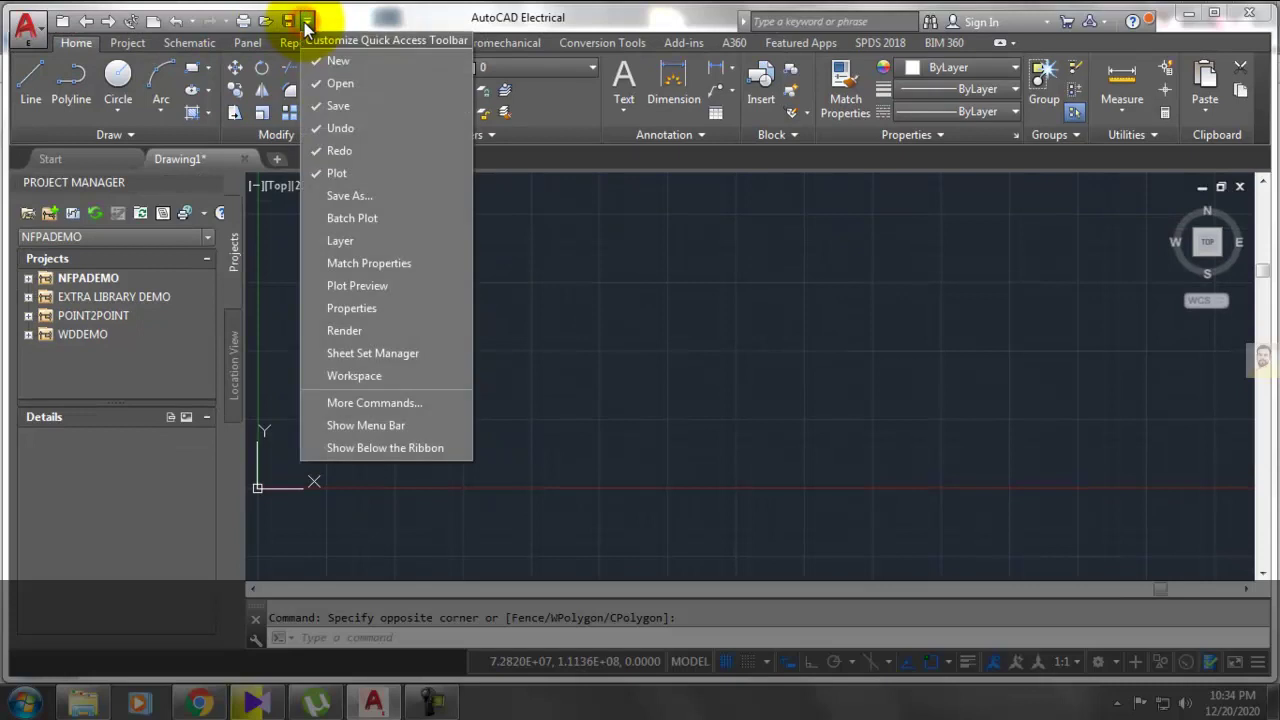
pyautogui.click(338, 427)
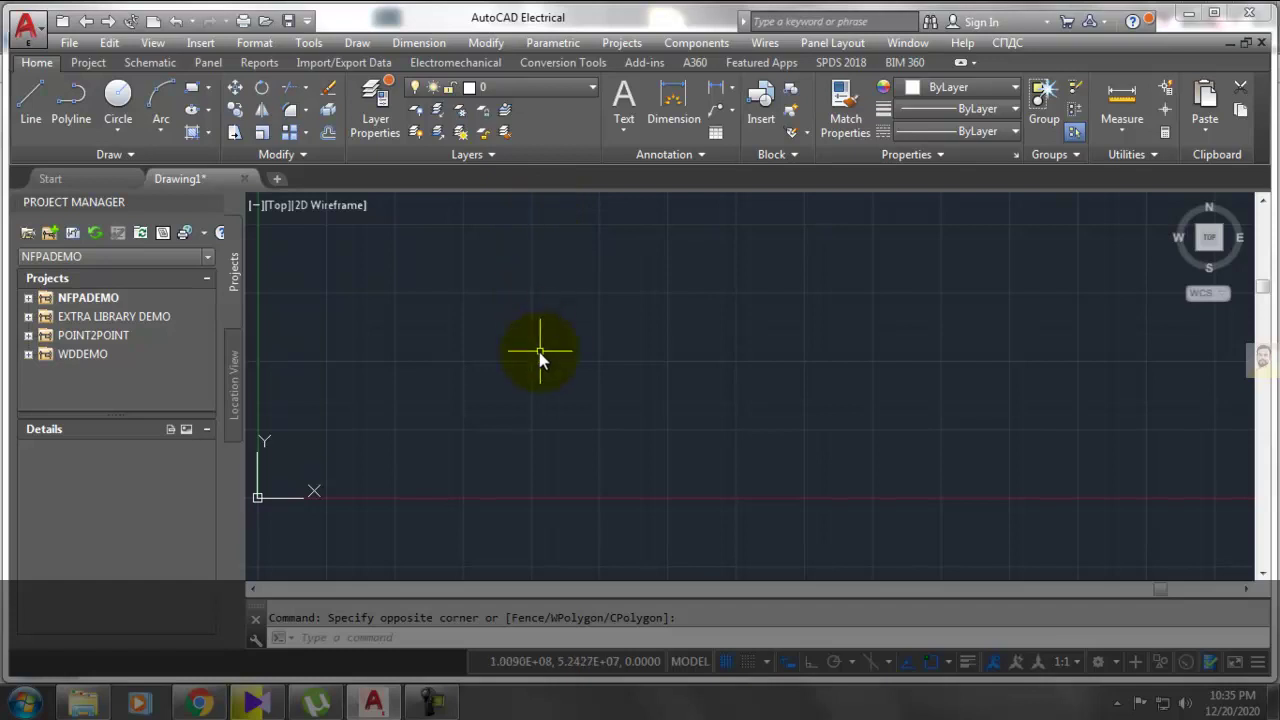
pyautogui.write('MAnubar')
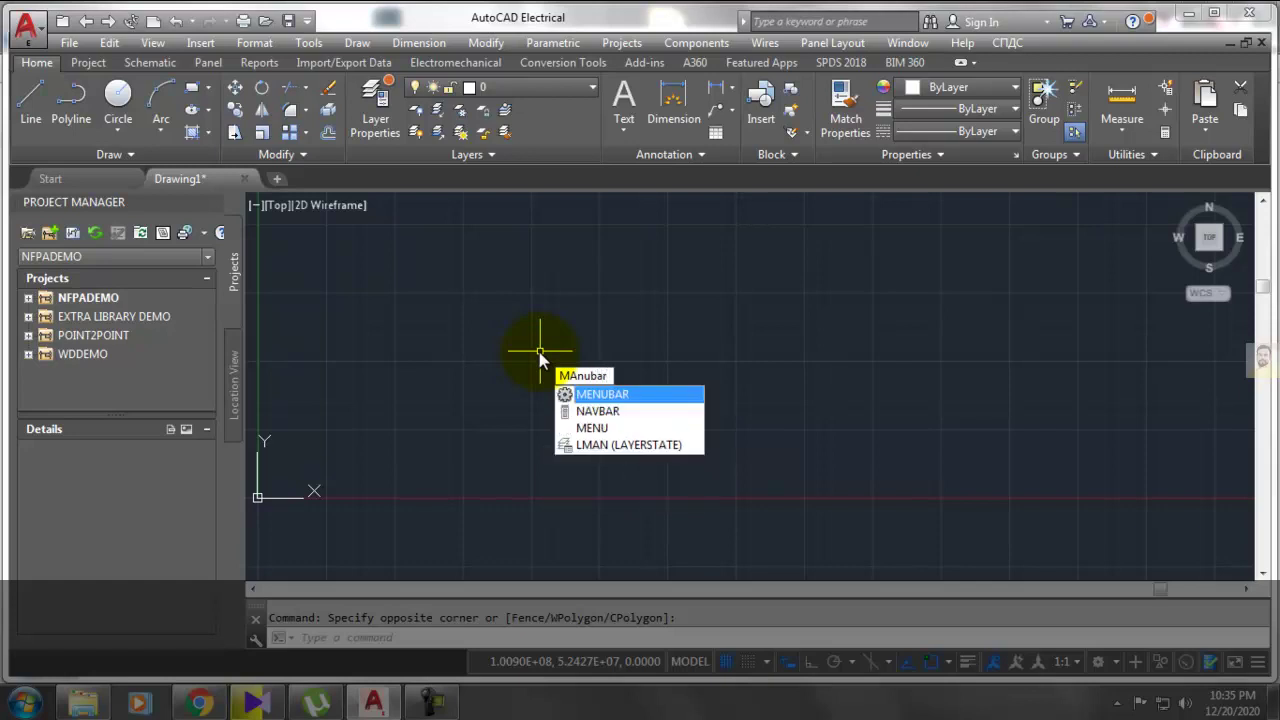
pyautogui.press('Return')
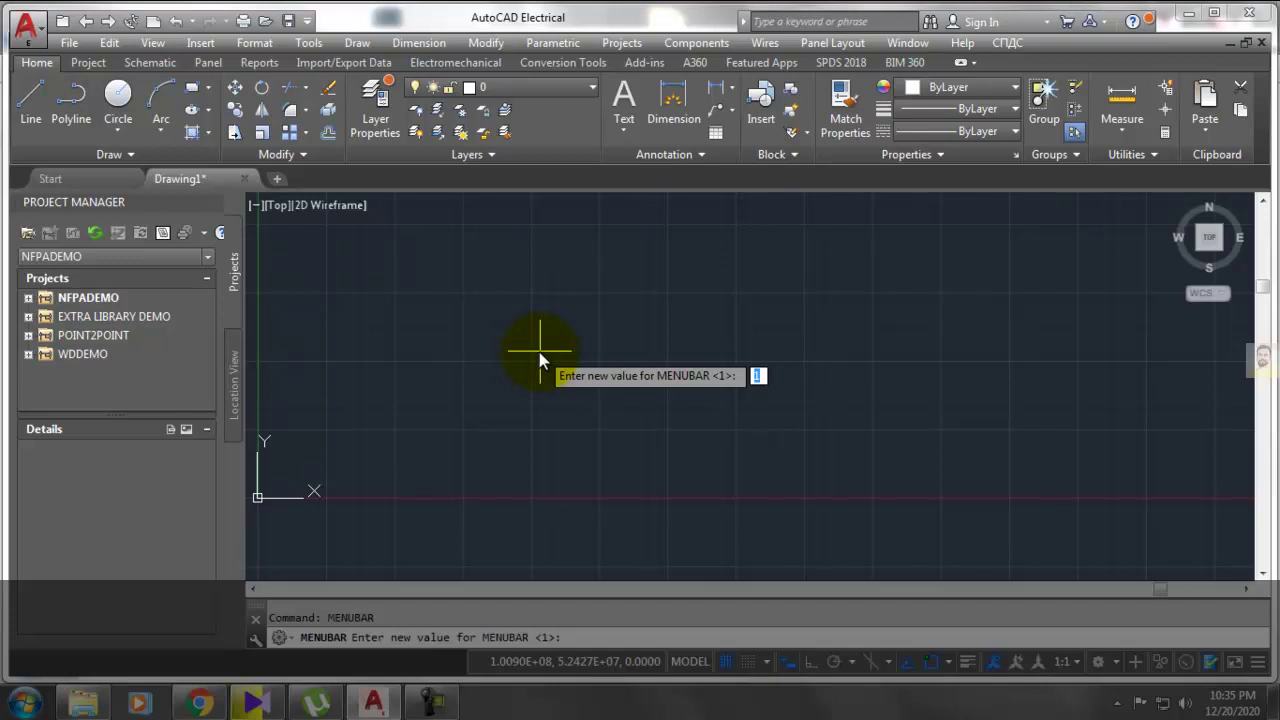
pyautogui.write('1')
pyautogui.press('Return')
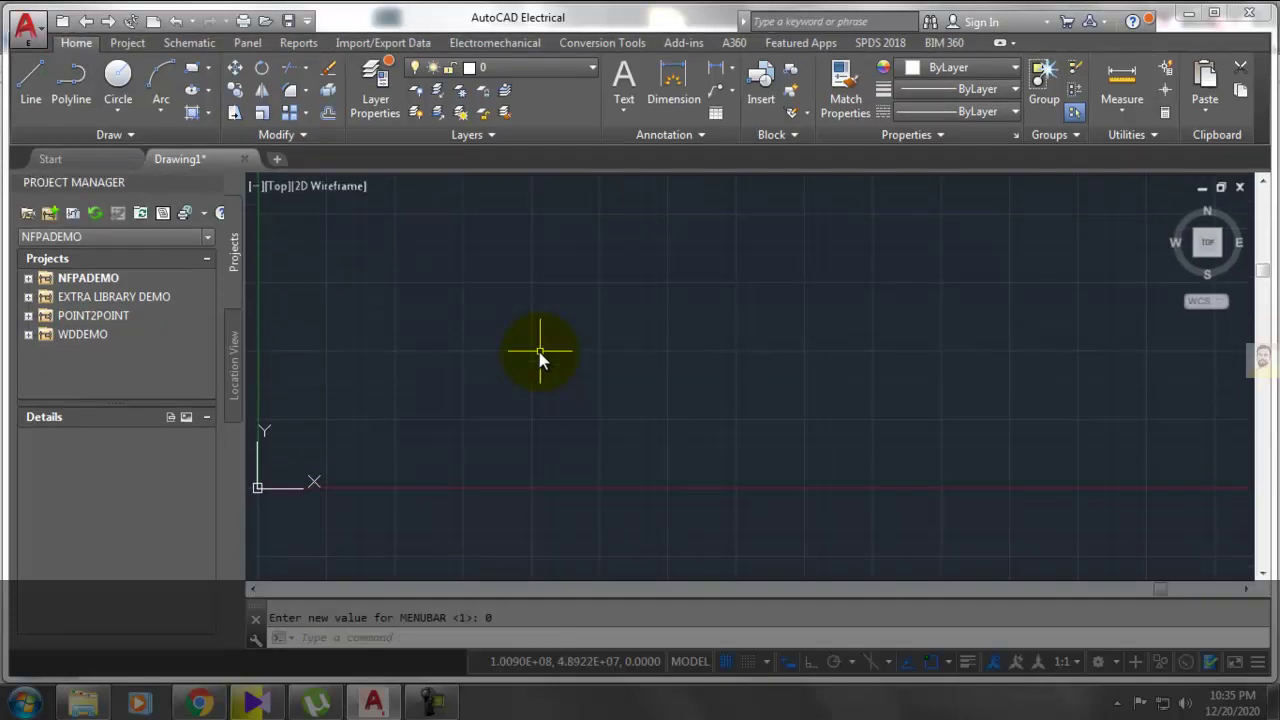
pyautogui.write('MANuBAR')
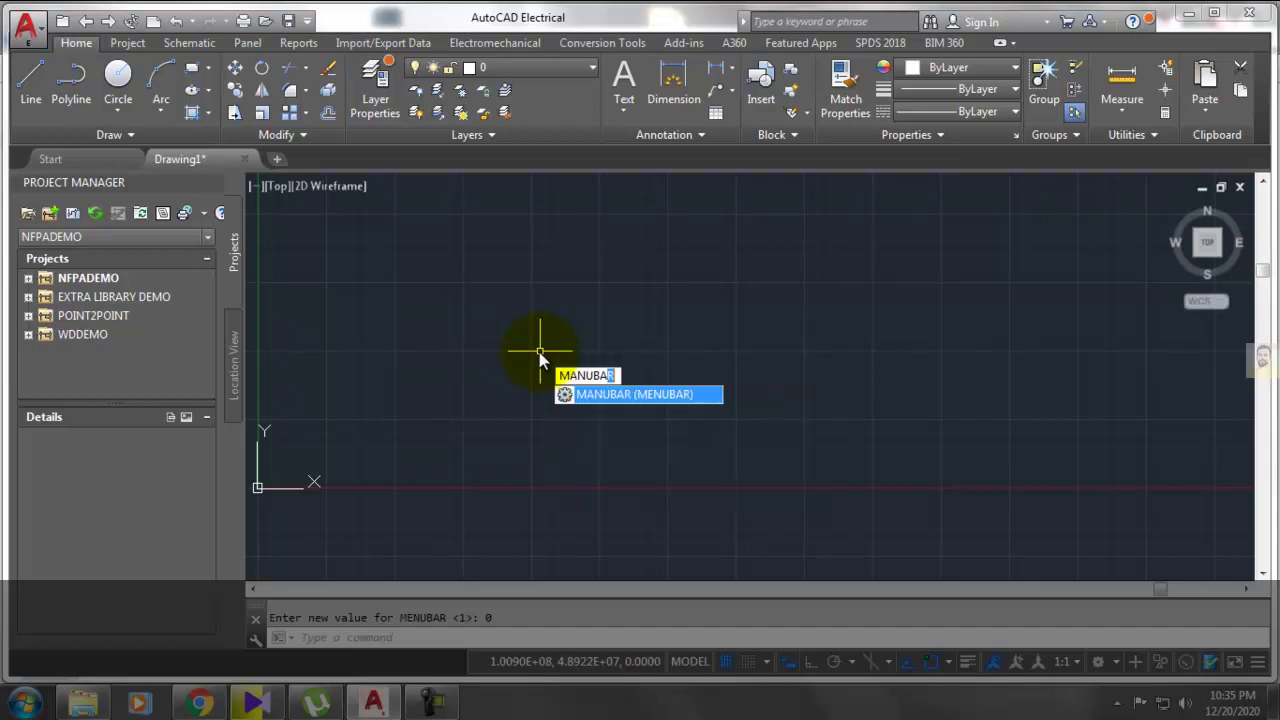
pyautogui.press('Return')
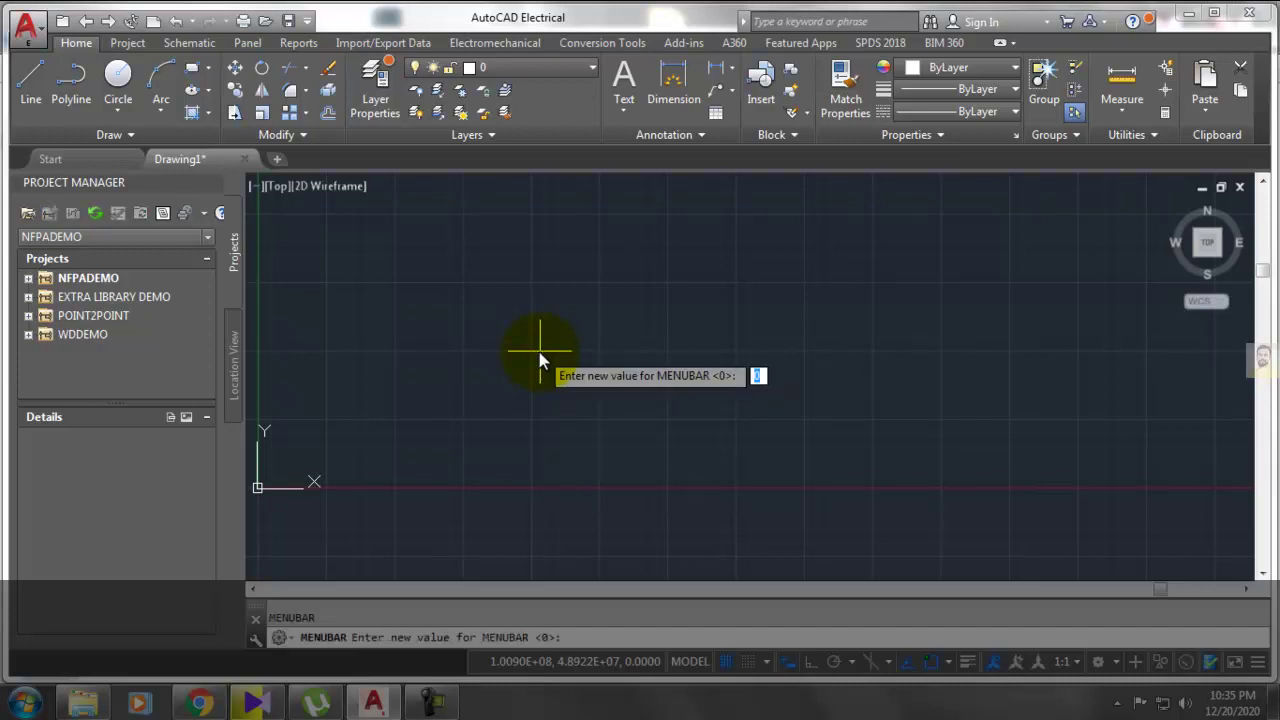
pyautogui.write('1')
pyautogui.press('Return')
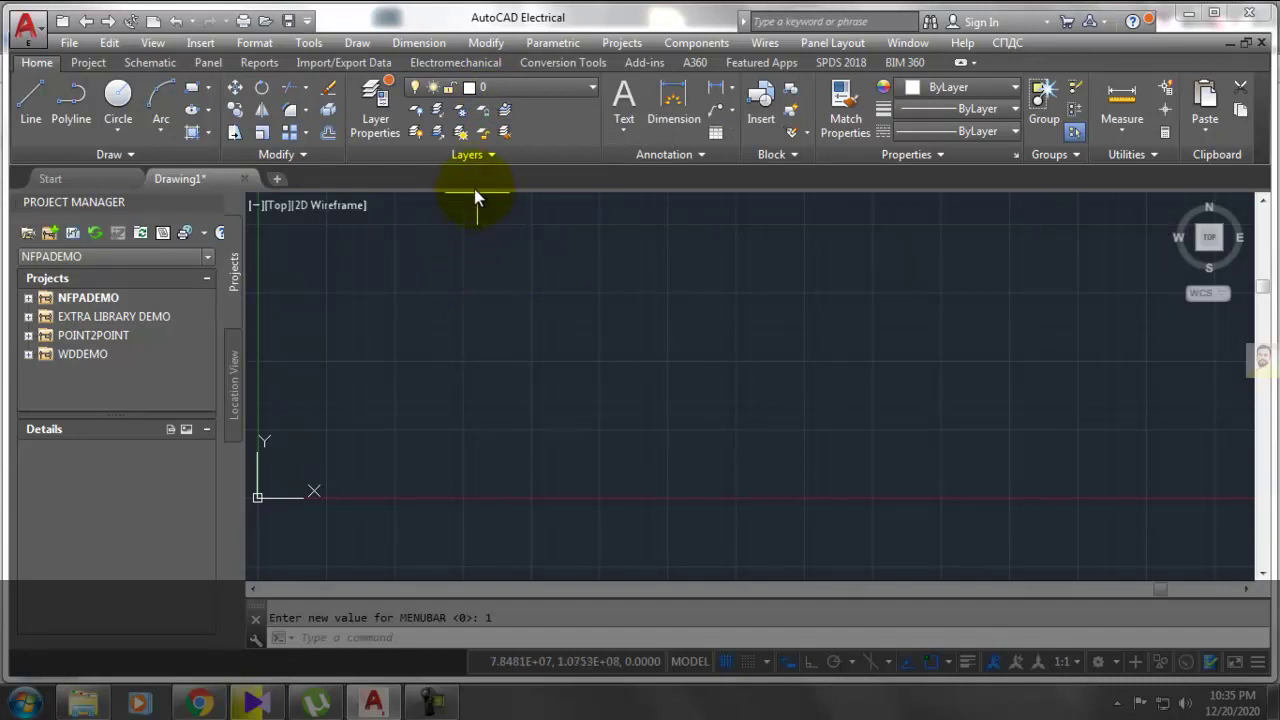
pyautogui.click(1033, 40)
pyautogui.write('RIBBONCLOSE')
pyautogui.press('Return')
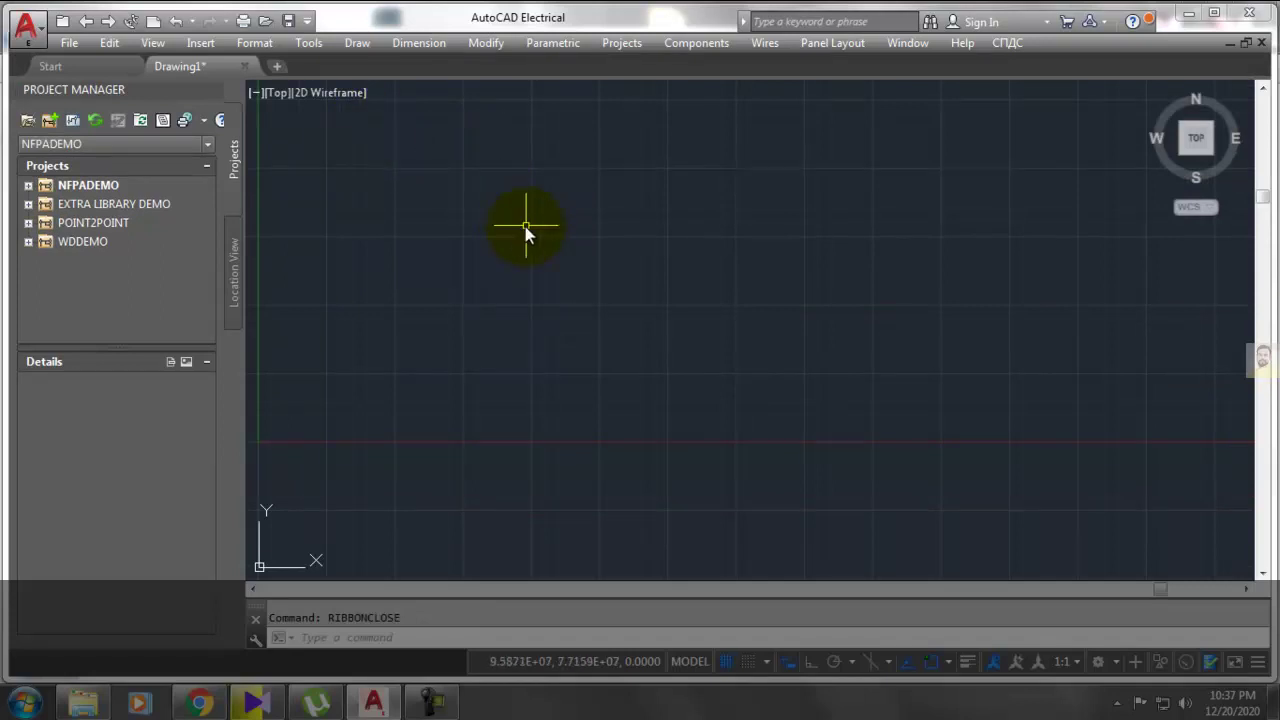
pyautogui.write('RIBBON')
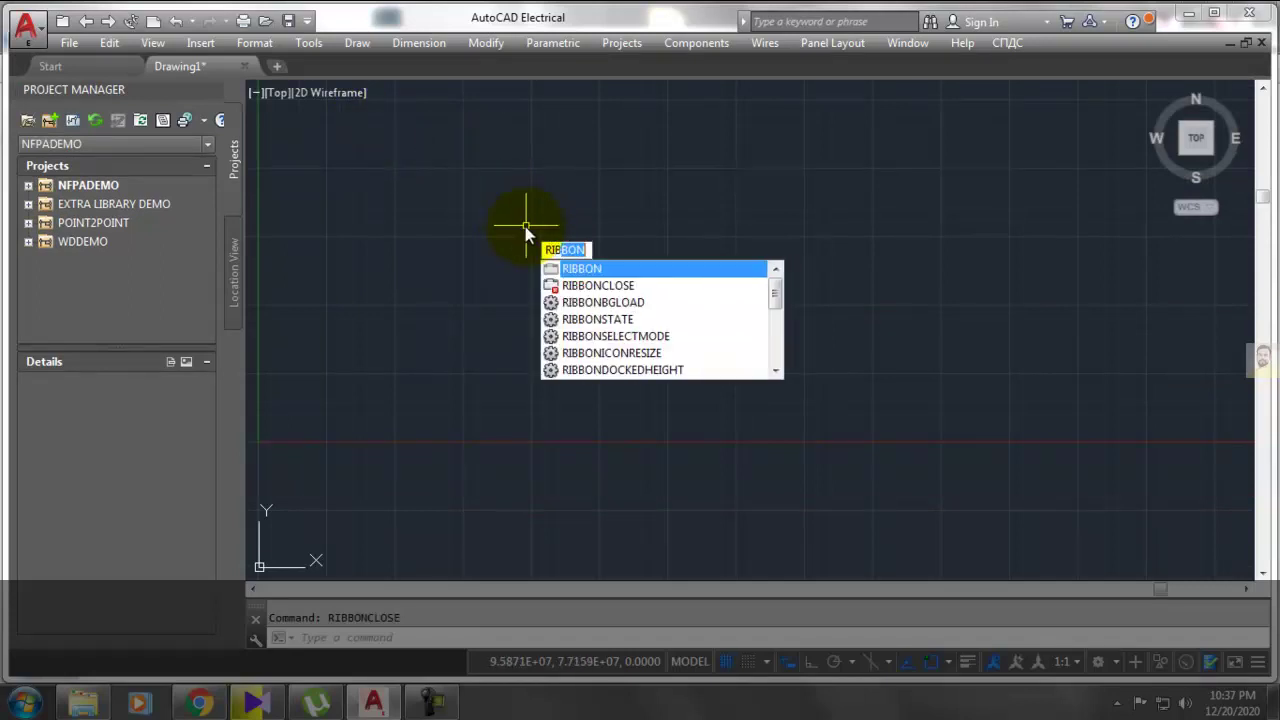
pyautogui.press('Return')
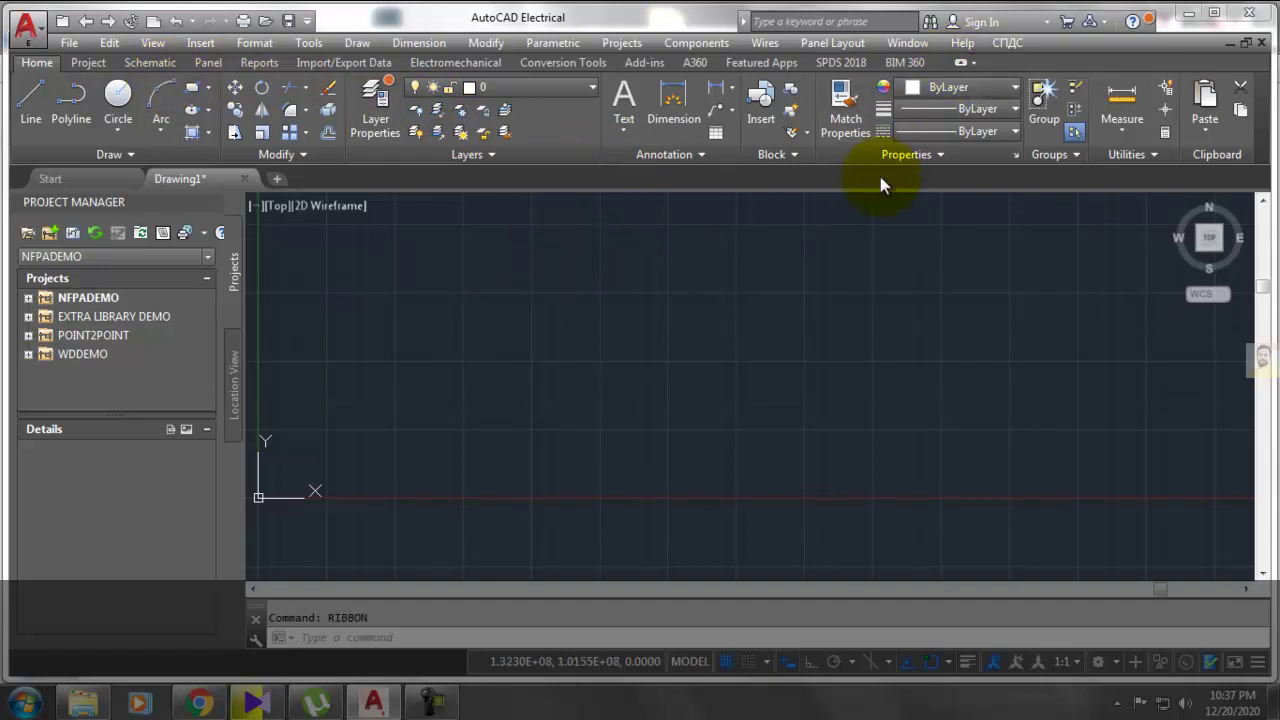
# Step: Cycle the ribbon through panel buttons, panel titles and tab-only views, then restore full panels
pyautogui.click(960, 64)
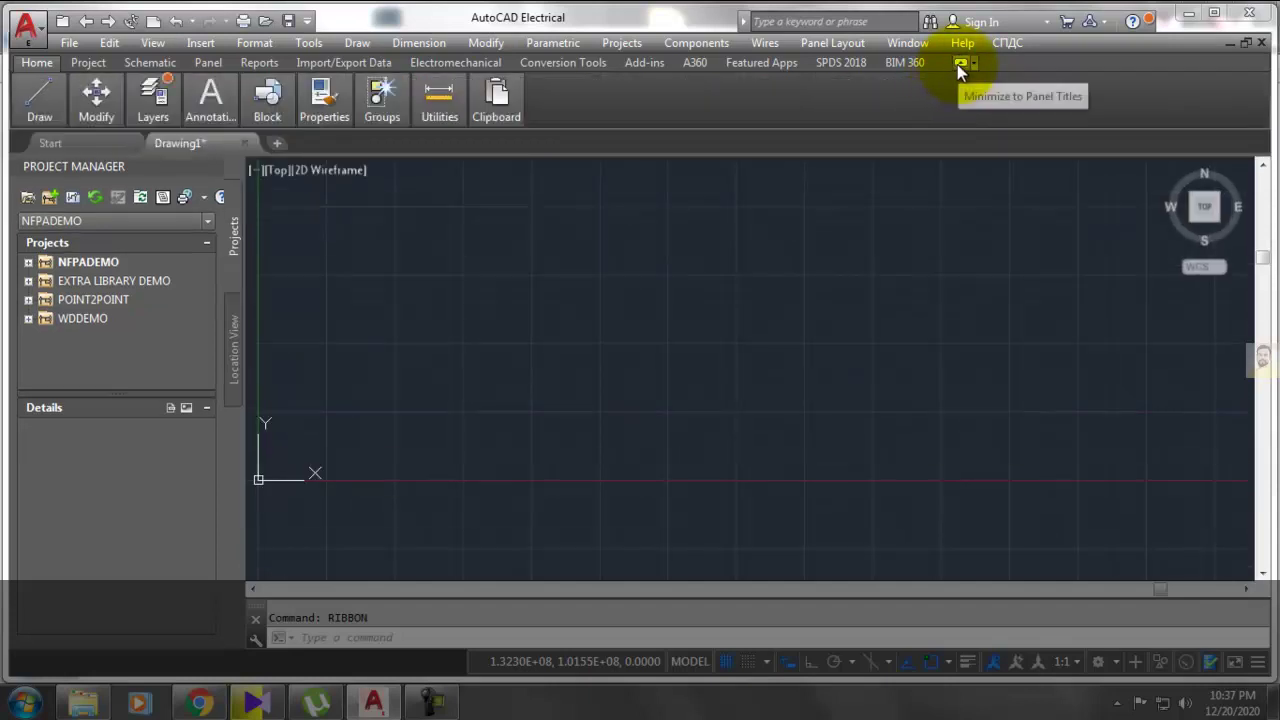
pyautogui.click(959, 63)
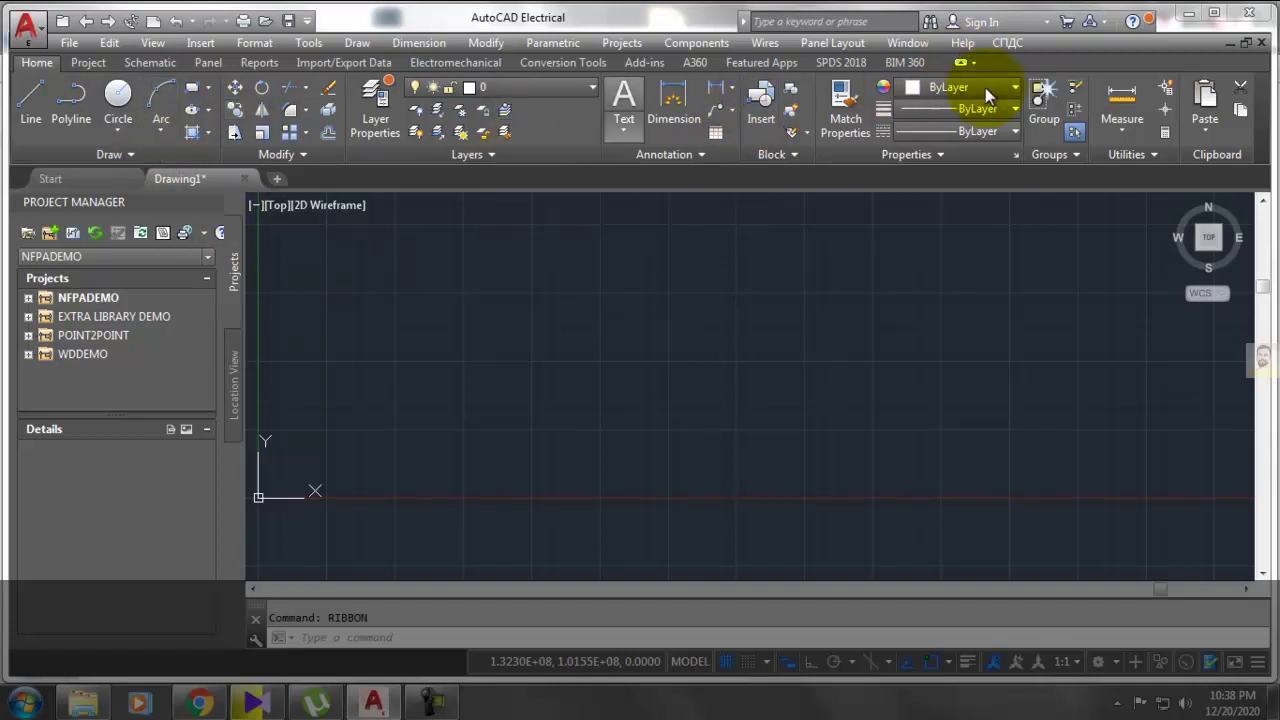
pyautogui.click(958, 63)
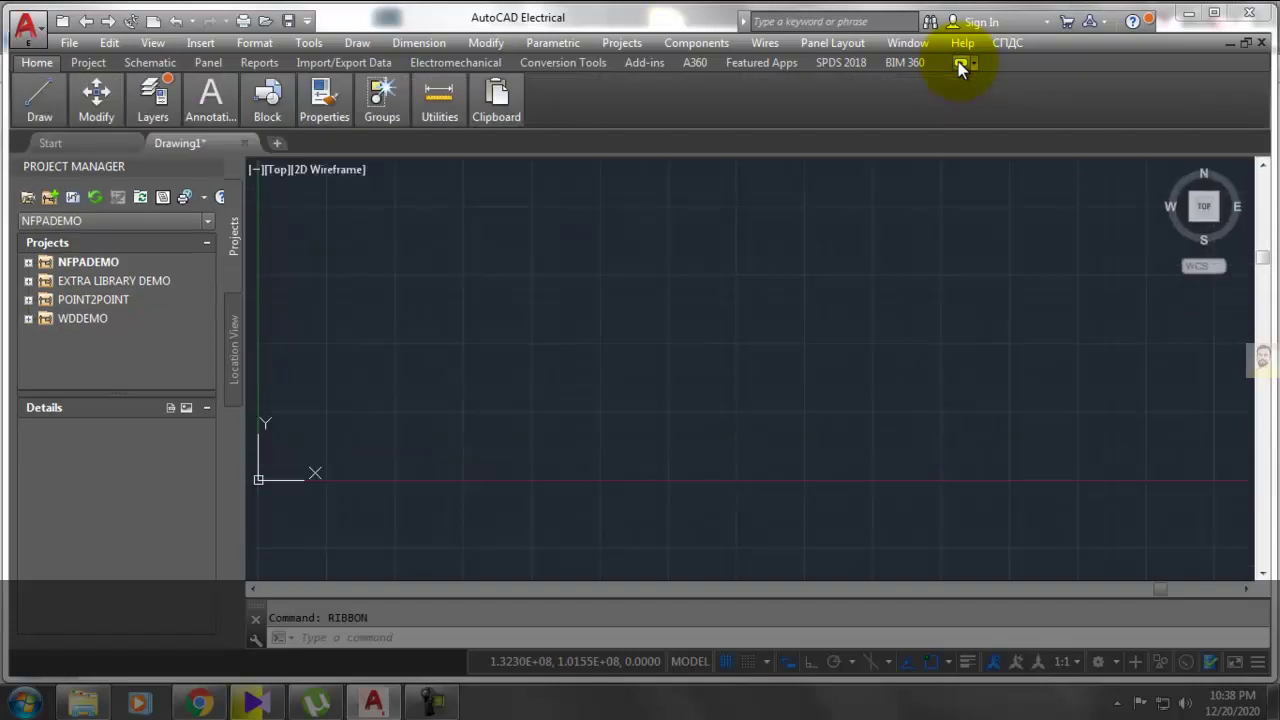
pyautogui.click(958, 62)
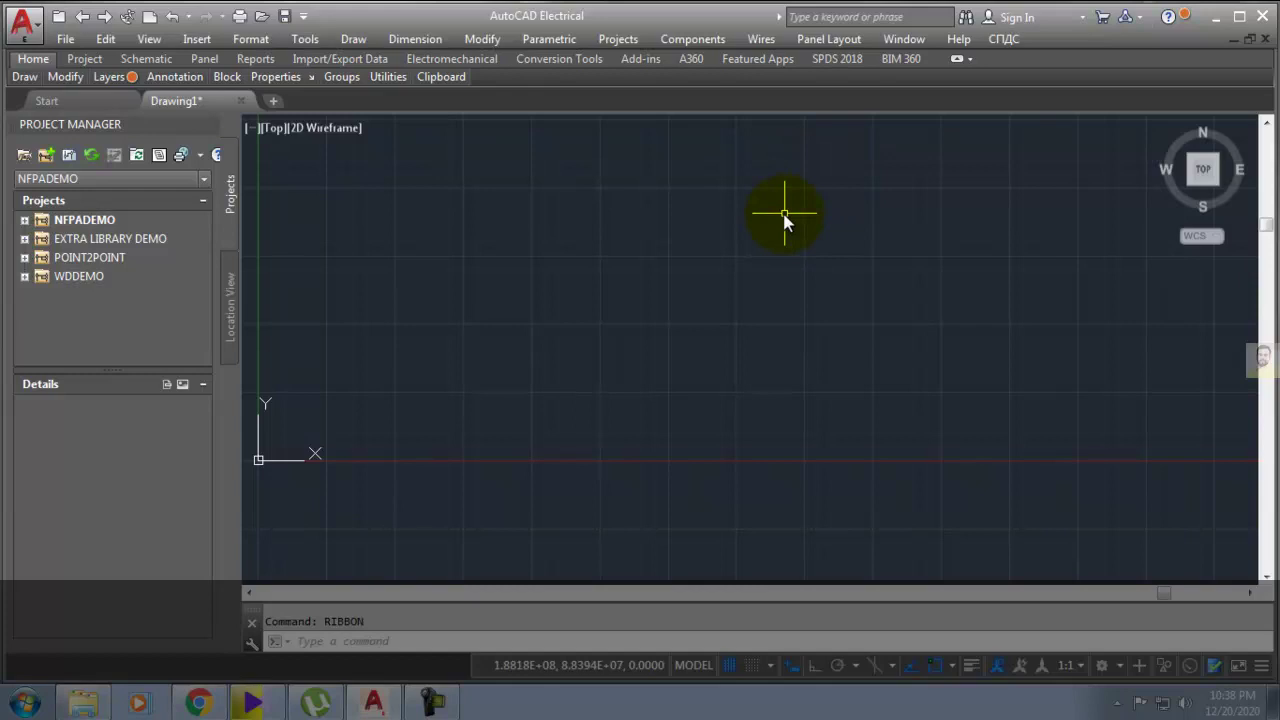
pyautogui.click(958, 60)
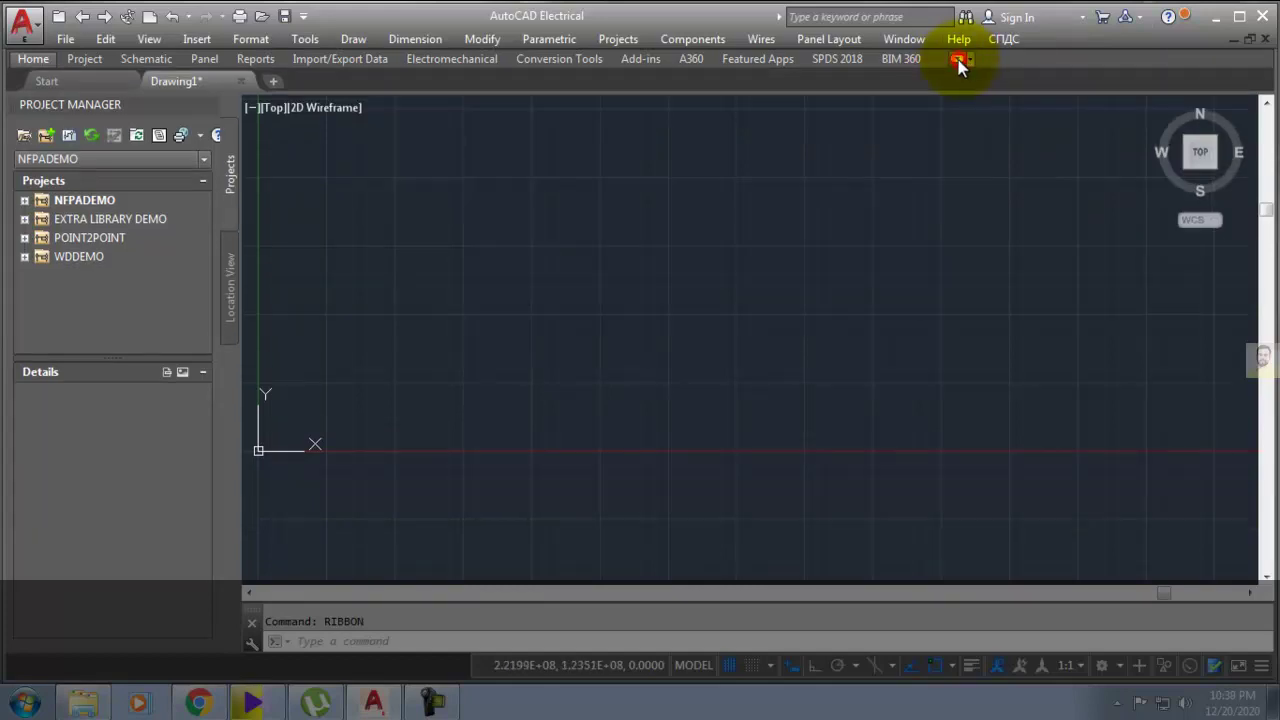
pyautogui.click(957, 60)
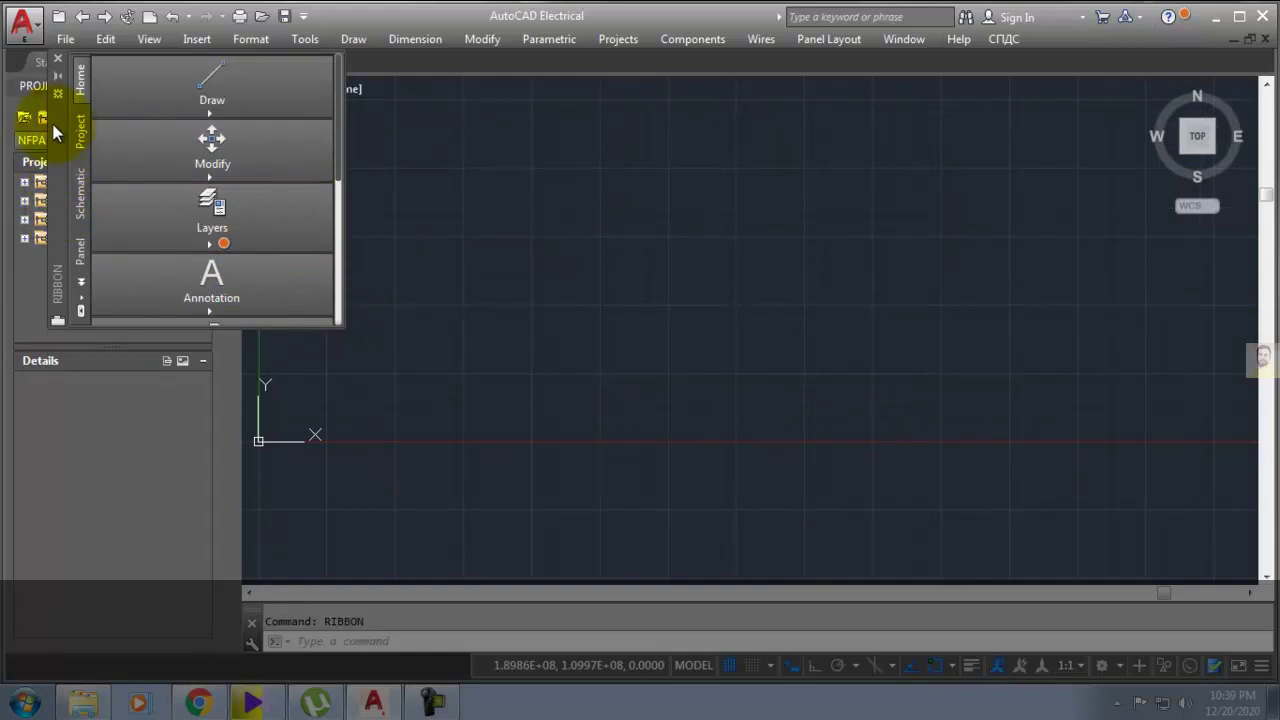
# Step: Drag the floating ribbon palette away from the Project Manager
pyautogui.moveTo(55, 125)
pyautogui.mouseDown()
pyautogui.moveTo(347, 120)
pyautogui.moveTo(49, 152)
pyautogui.mouseUp()
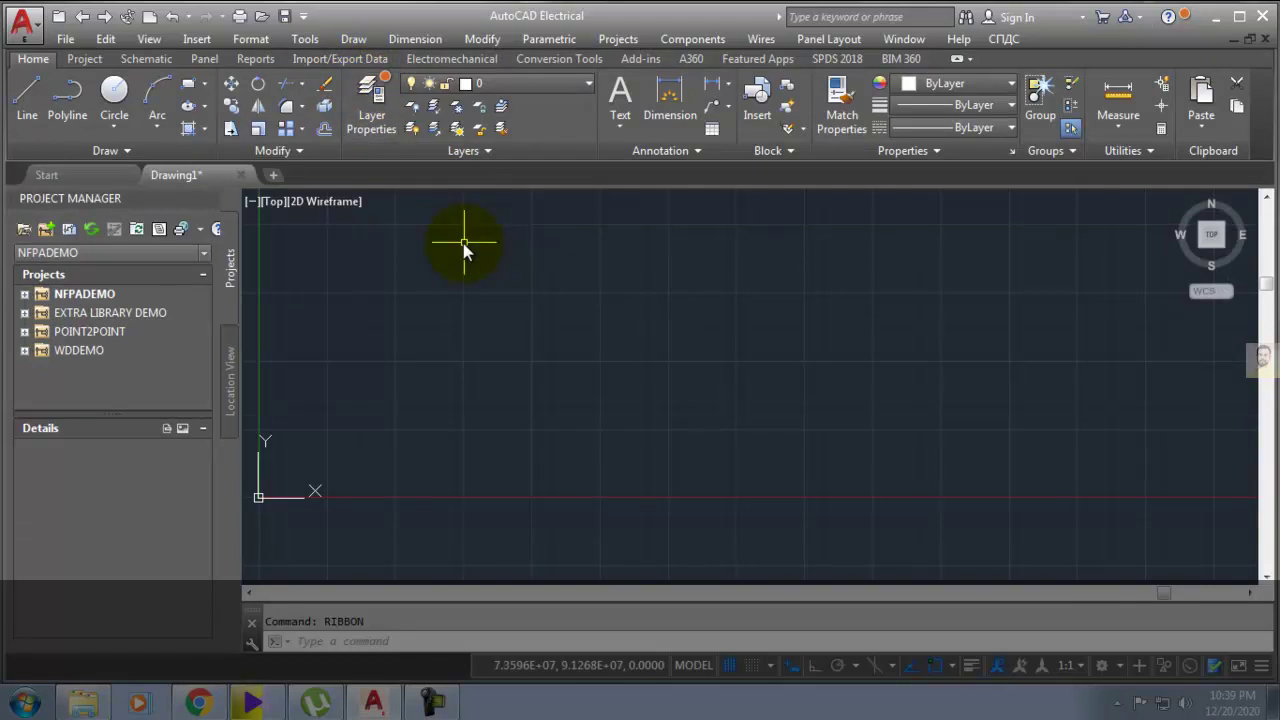
# Step: Redock the ribbon across the top of the window with its full panels showing
pyautogui.click(970, 60)
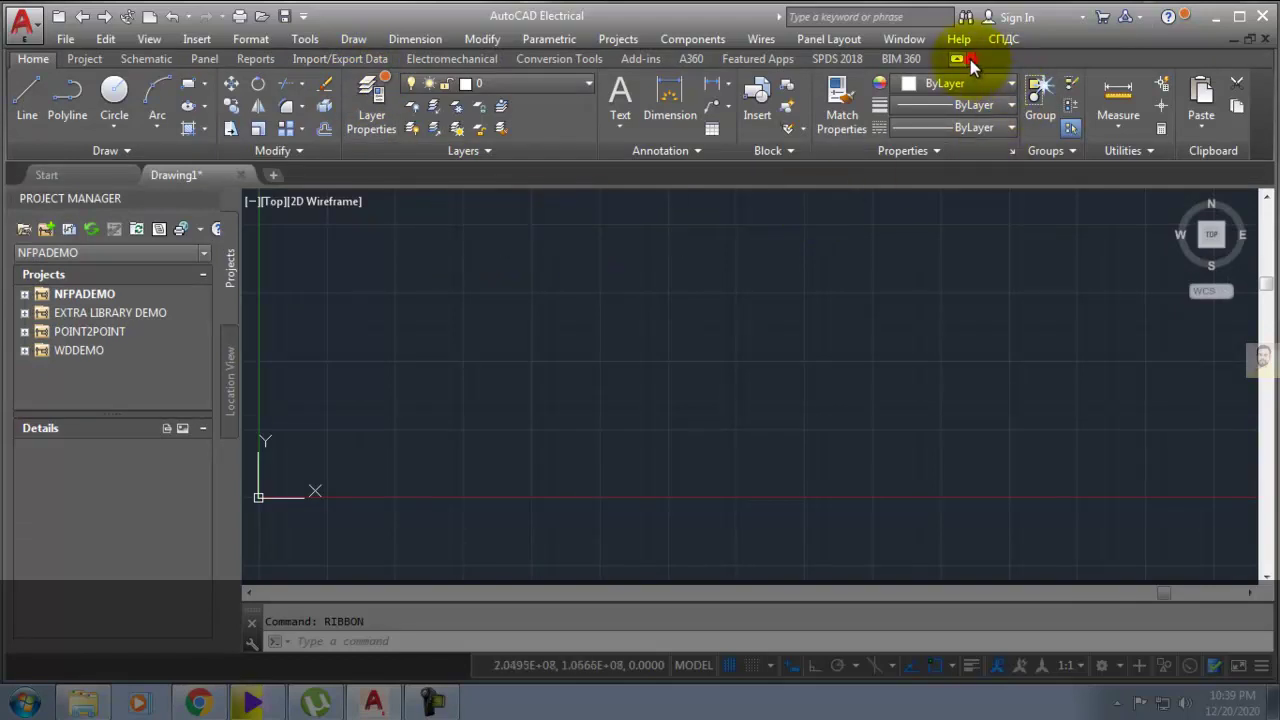
# Step: Undock the ribbon through its right-click Undock option, then drag it back to dock along the top
pyautogui.rightClick(1040, 60)
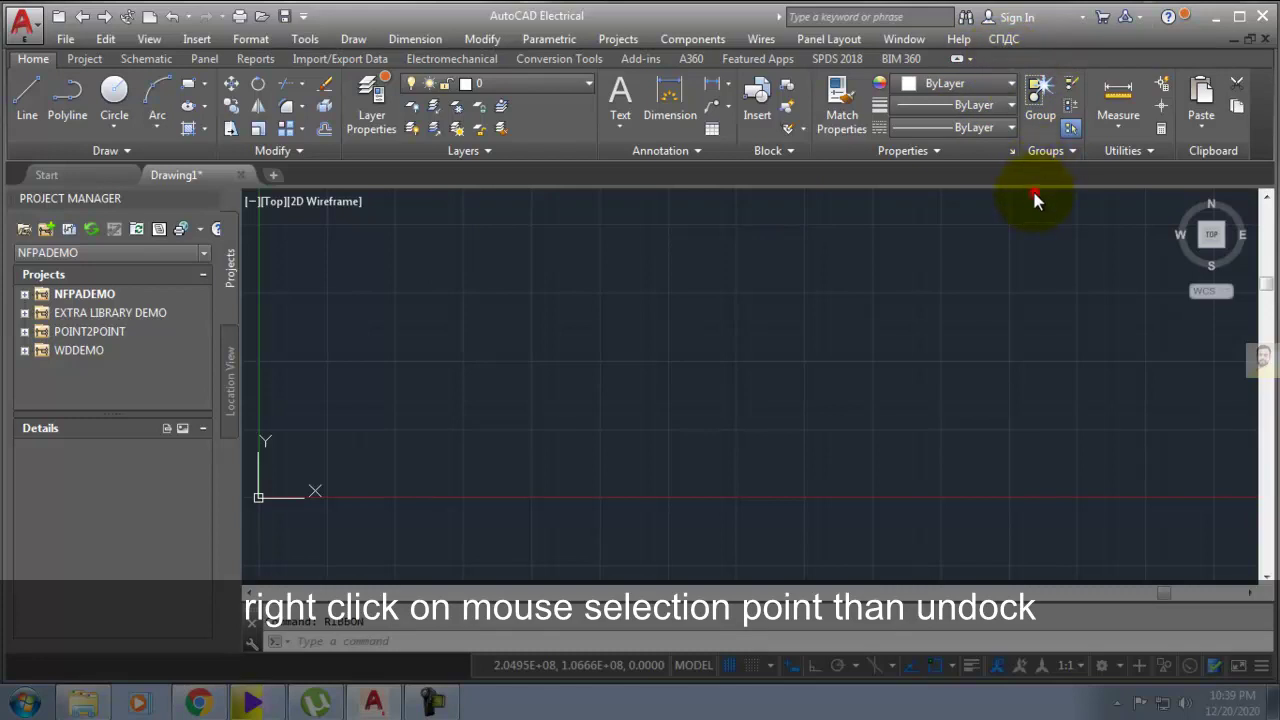
pyautogui.click(1034, 193)
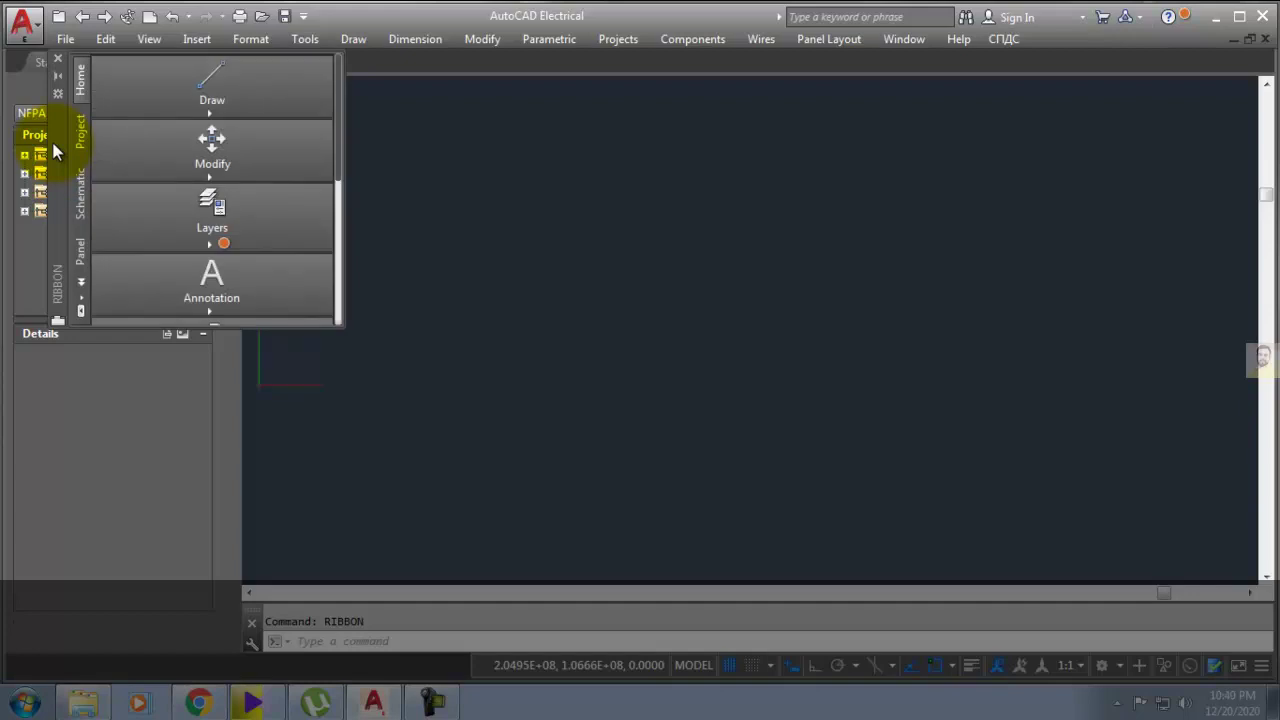
pyautogui.click(55, 149)
pyautogui.moveTo(55, 149)
pyautogui.mouseDown()
pyautogui.moveTo(398, 72)
pyautogui.moveTo(397, 60)
pyautogui.mouseUp()
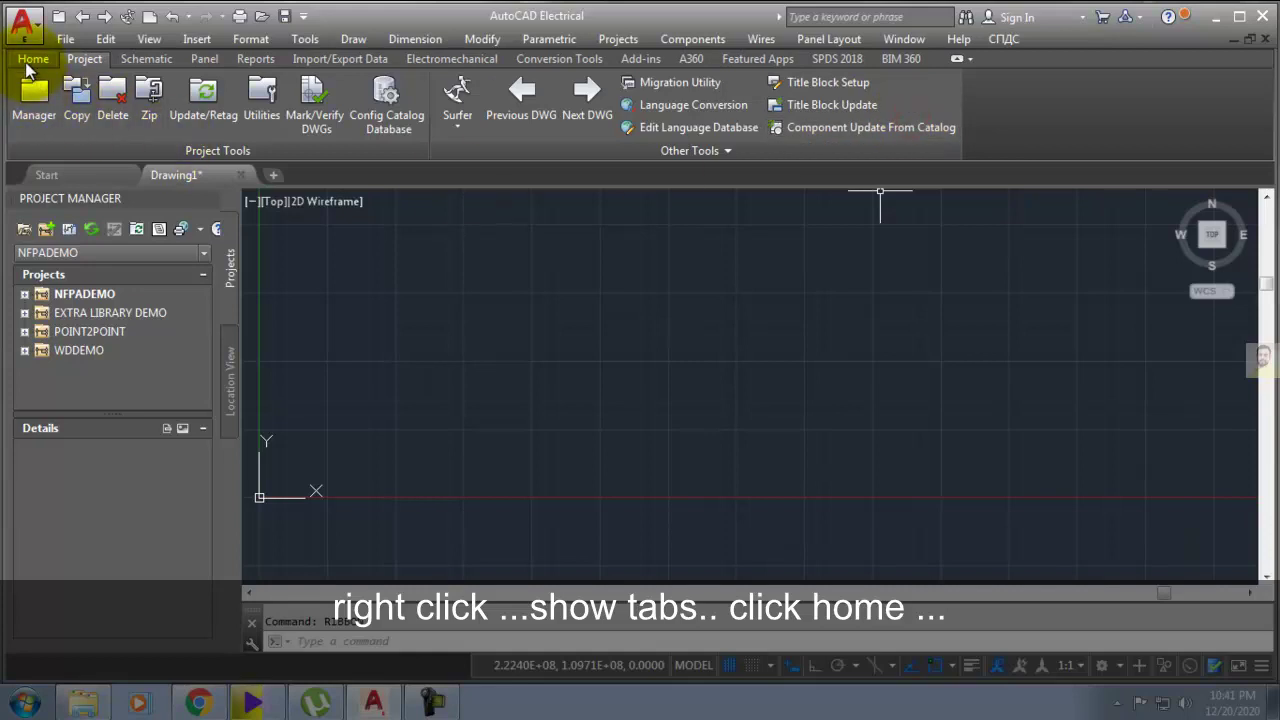
# Step: Switch the ribbon to the Home tab
pyautogui.click(30, 62)
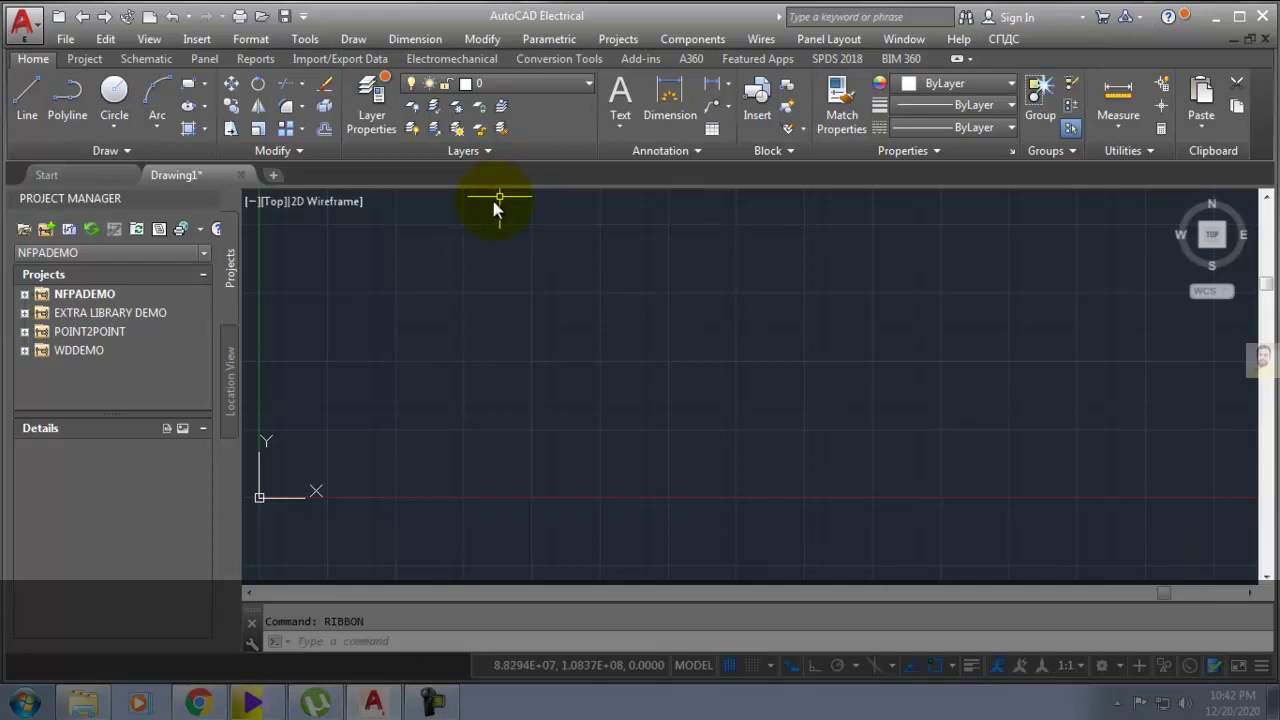
# Step: Turn on the classic Draw toolbar from Tools > Toolbars > AutoCAD
pyautogui.click(302, 42)
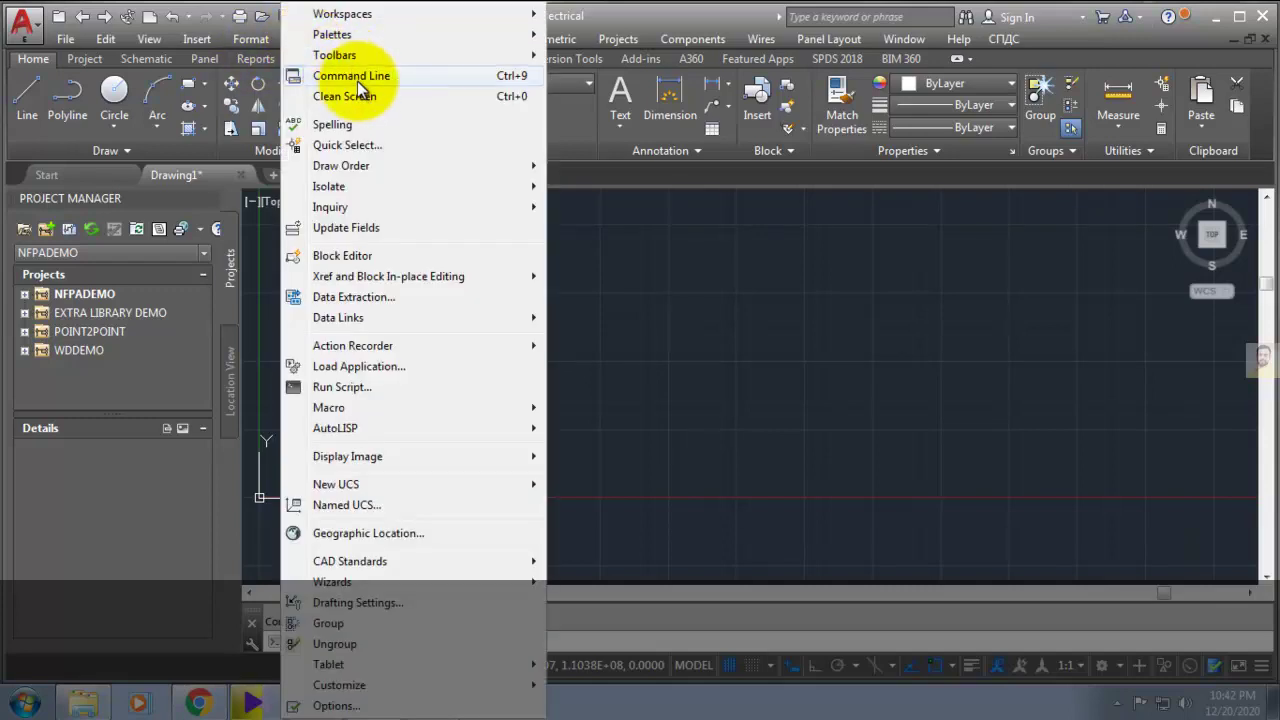
pyautogui.moveTo(610, 55)
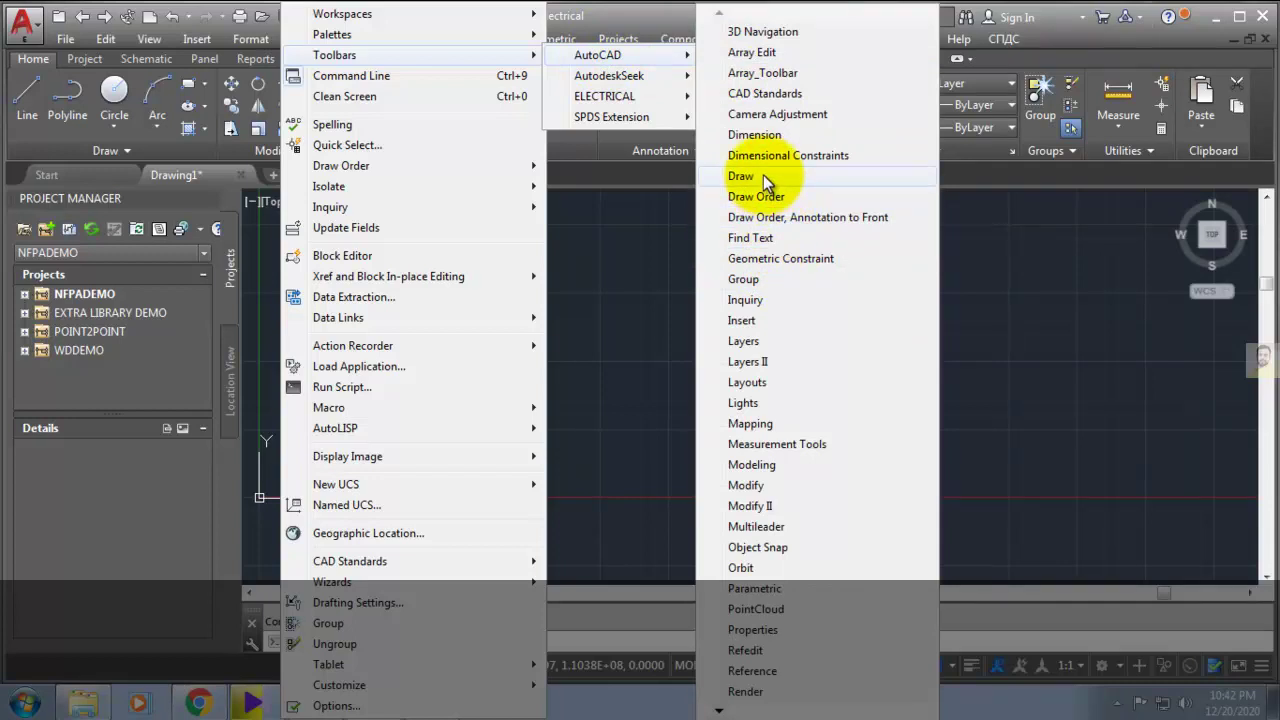
pyautogui.click(1003, 40)
pyautogui.moveTo(1038, 82)
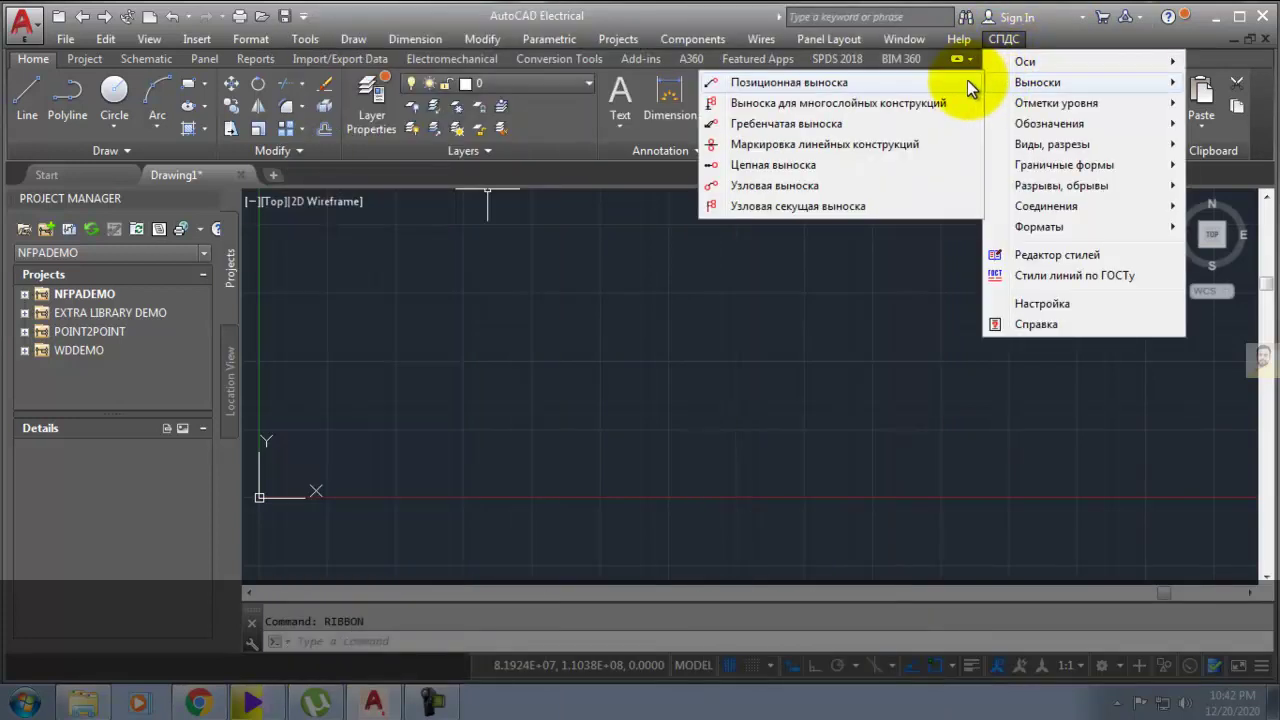
pyautogui.click(692, 39)
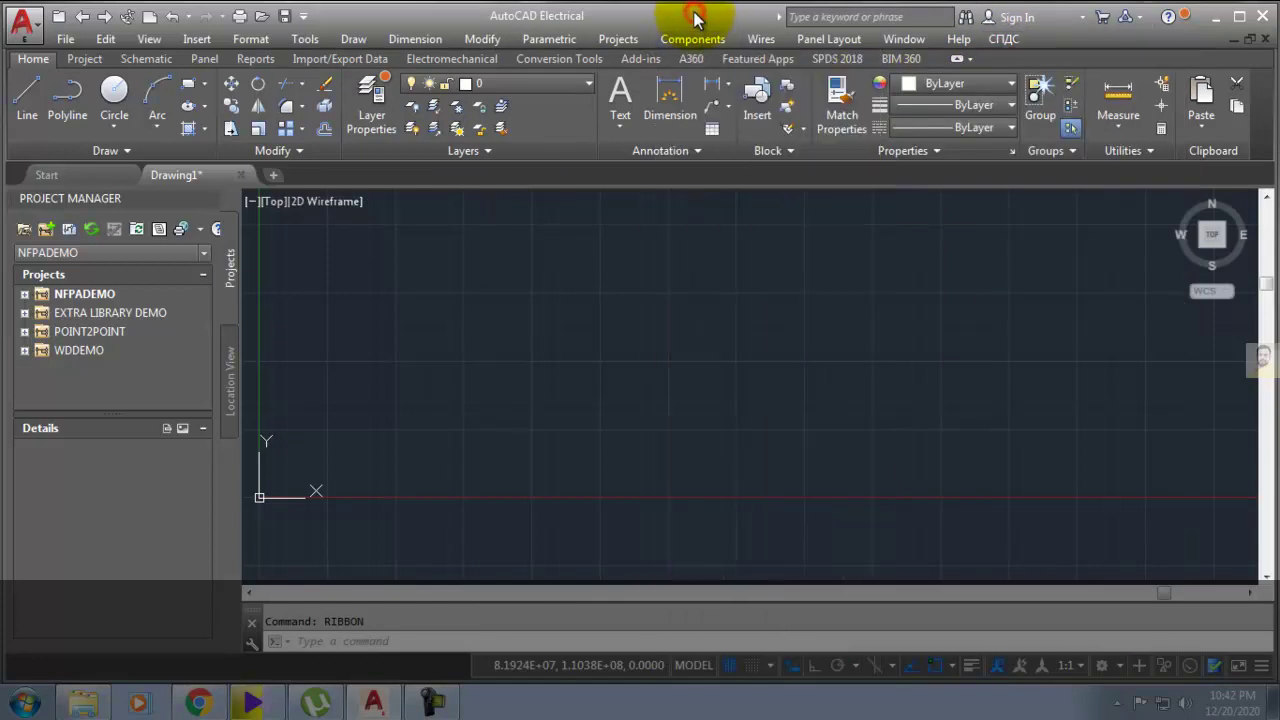
pyautogui.click(305, 39)
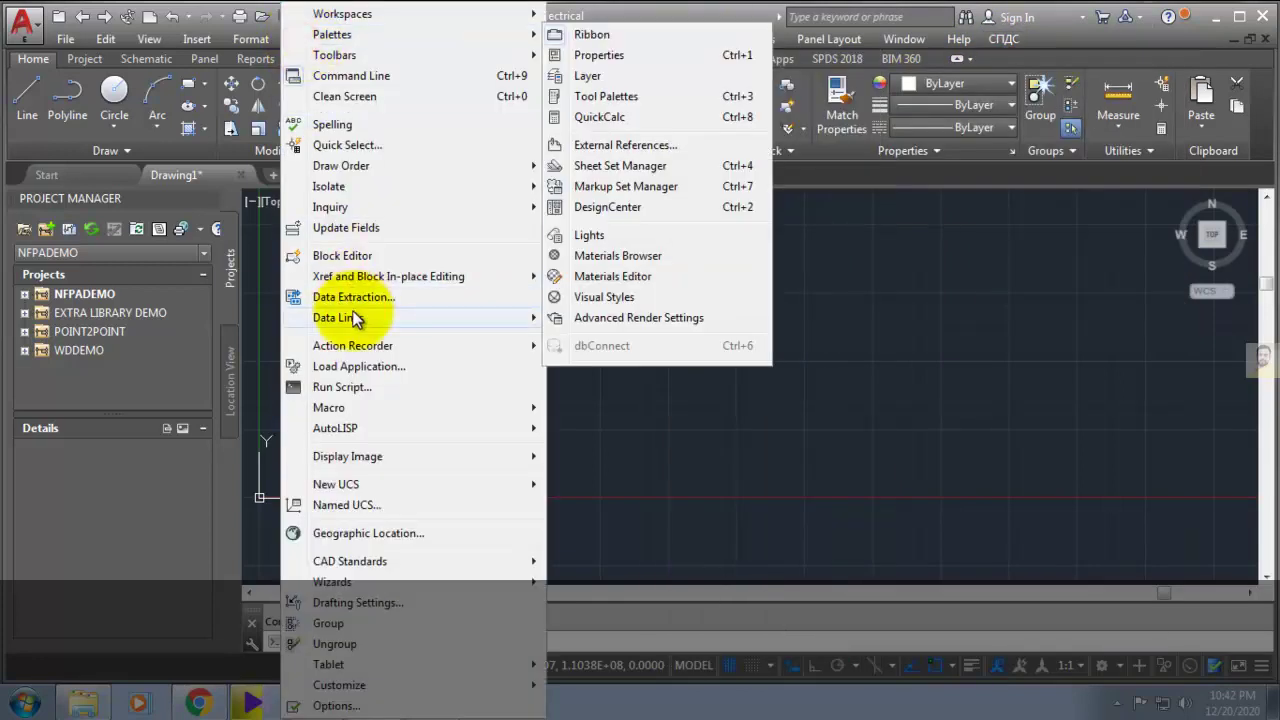
pyautogui.moveTo(334, 55)
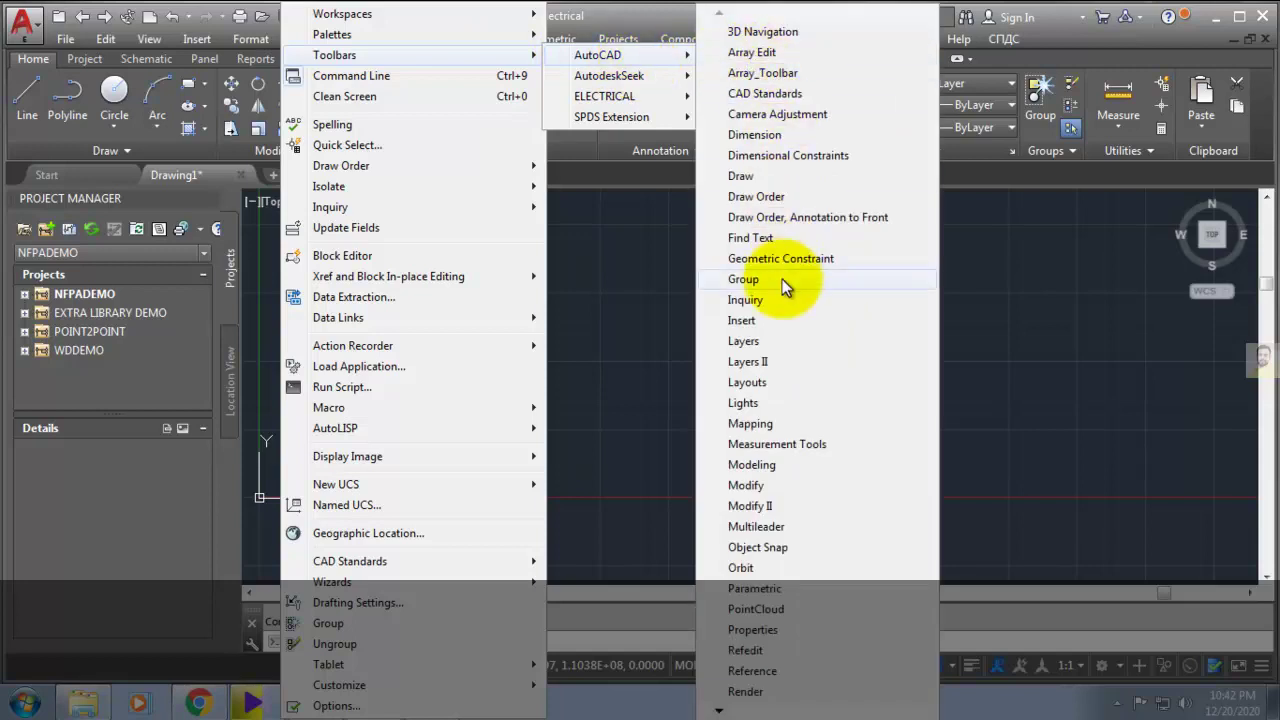
pyautogui.click(751, 178)
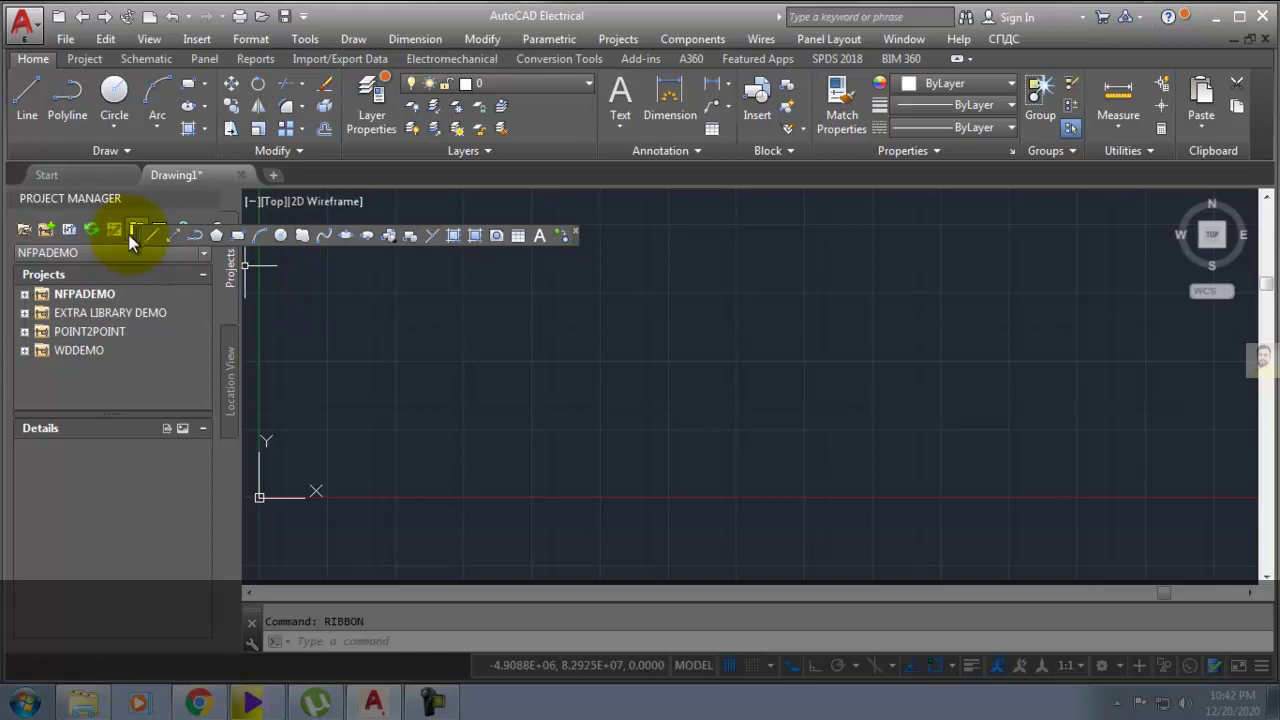
# Step: Dock the Draw toolbar vertically on the left edge and close the Project Manager palette
pyautogui.moveTo(133, 233); pyautogui.dragTo(245, 328)
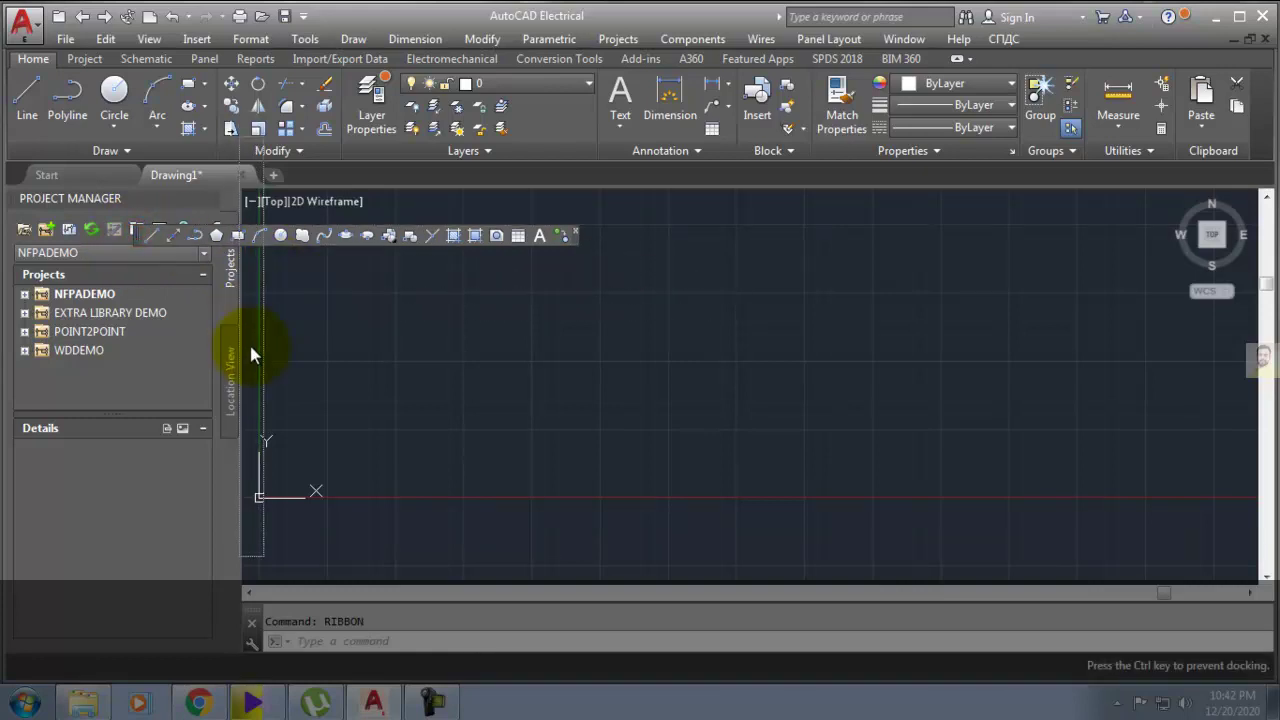
pyautogui.moveTo(245, 328); pyautogui.dragTo(249, 342)
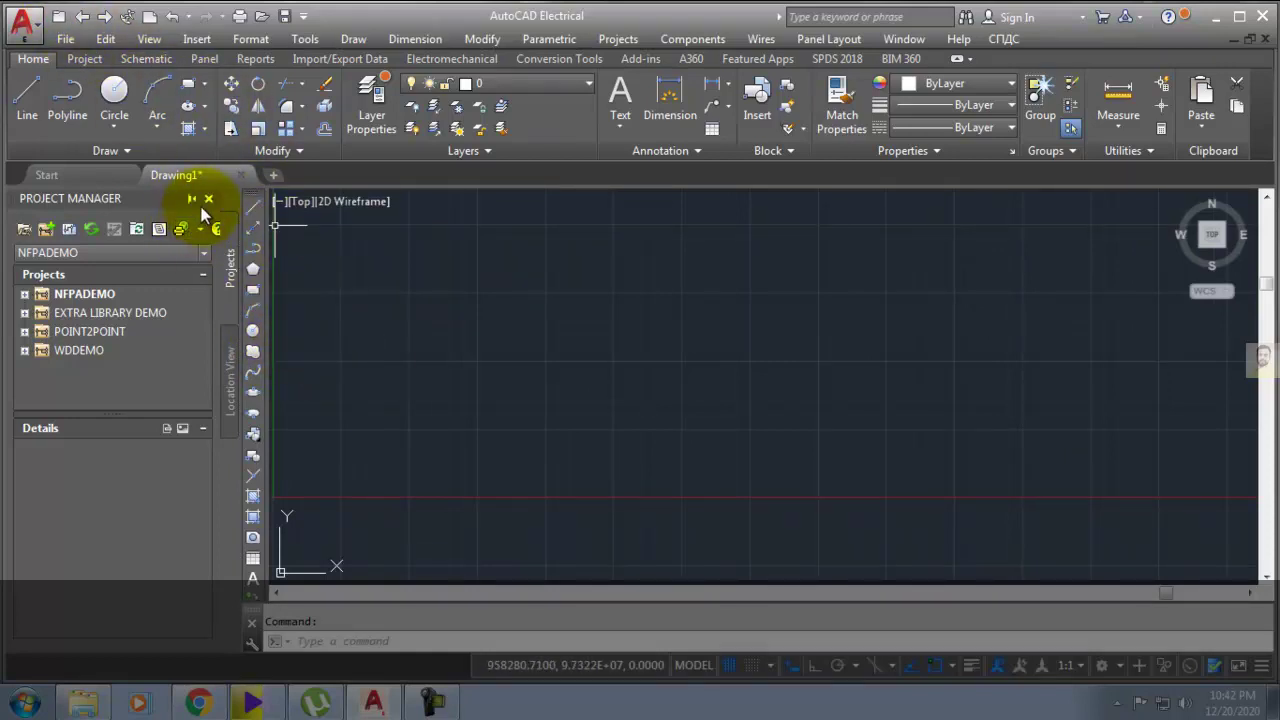
pyautogui.click(208, 200)
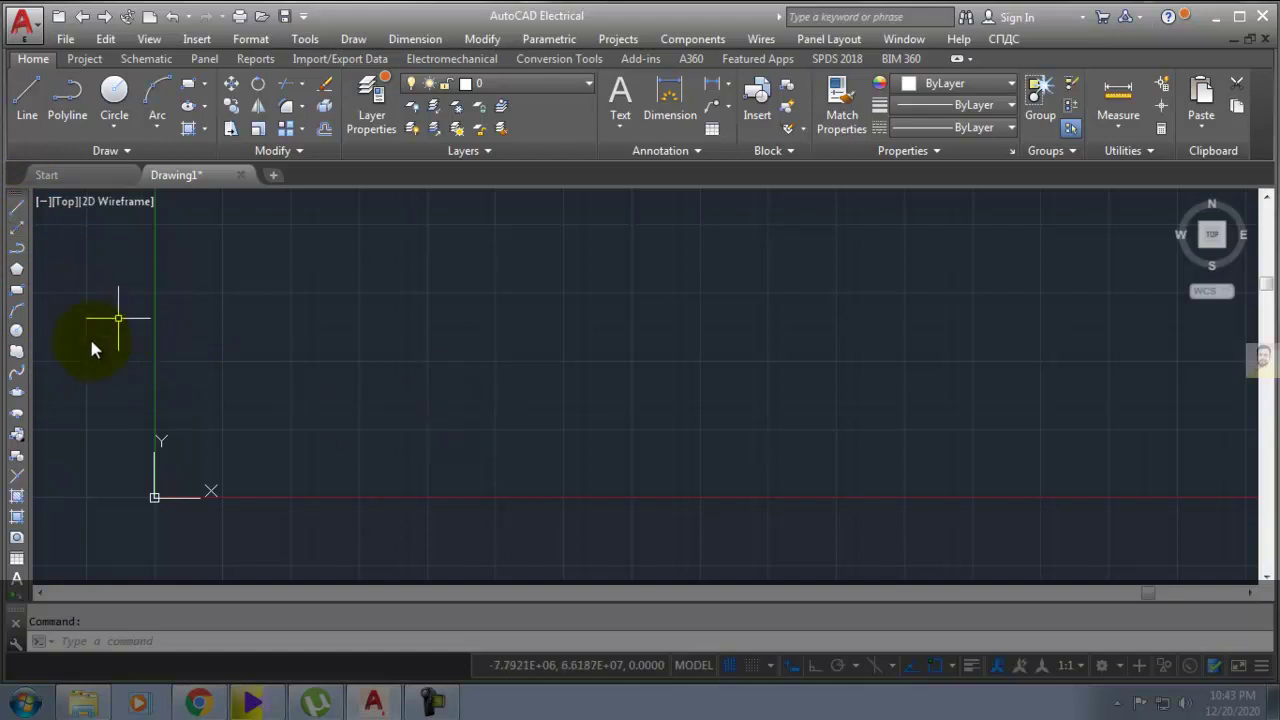
pyautogui.scroll(-3, 410, 404)
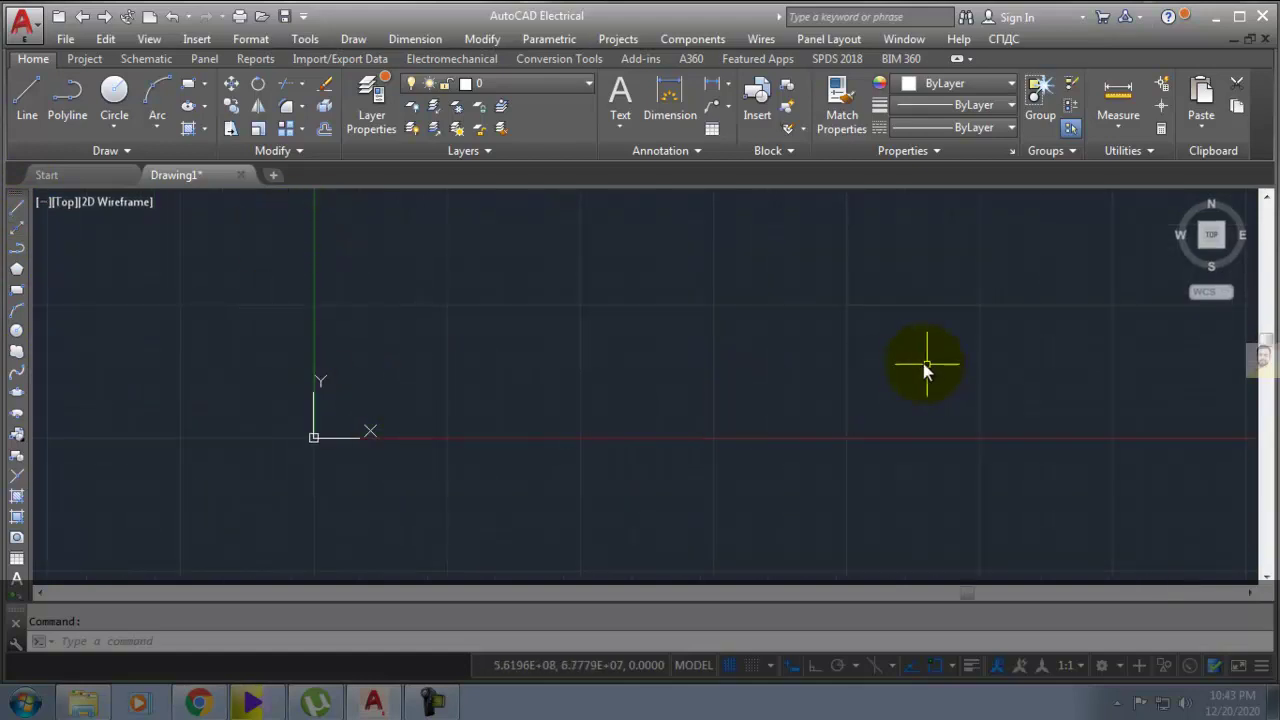
pyautogui.scroll(-2, 857, 383)
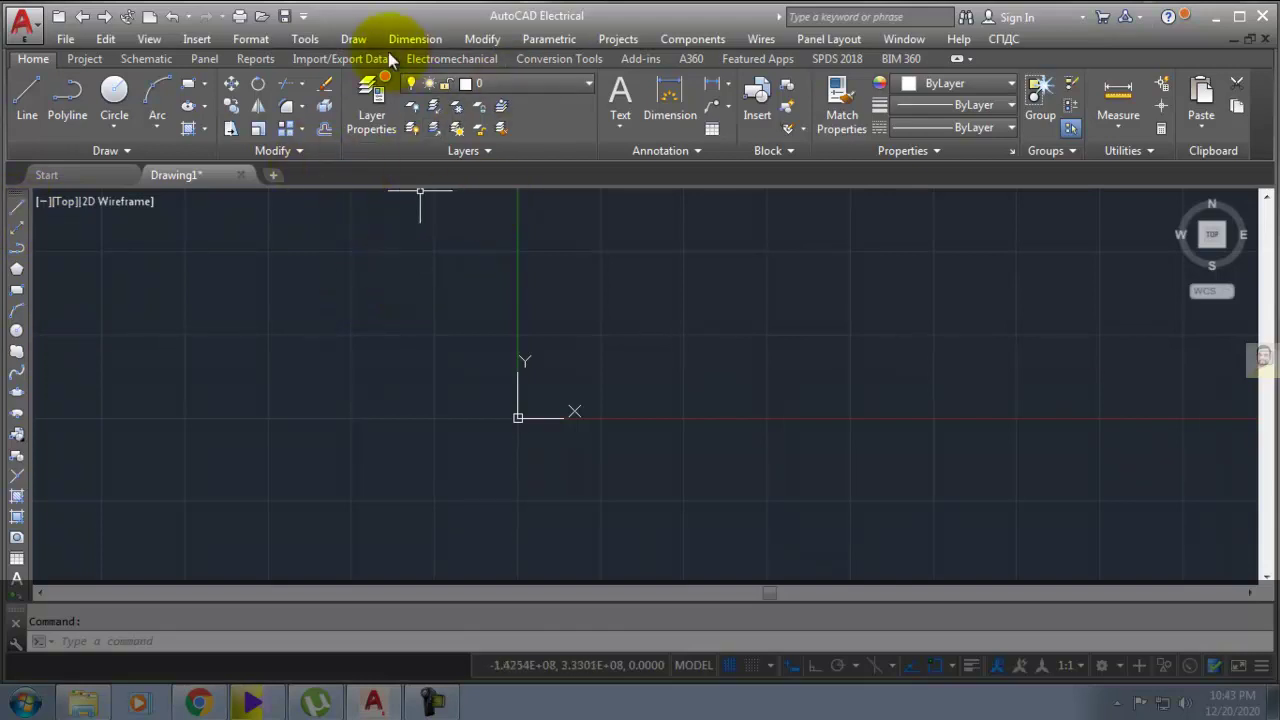
# Step: Display the classic AutoCAD Dimension toolbar as a floating strip via Tools > Toolbars
pyautogui.click(300, 39)
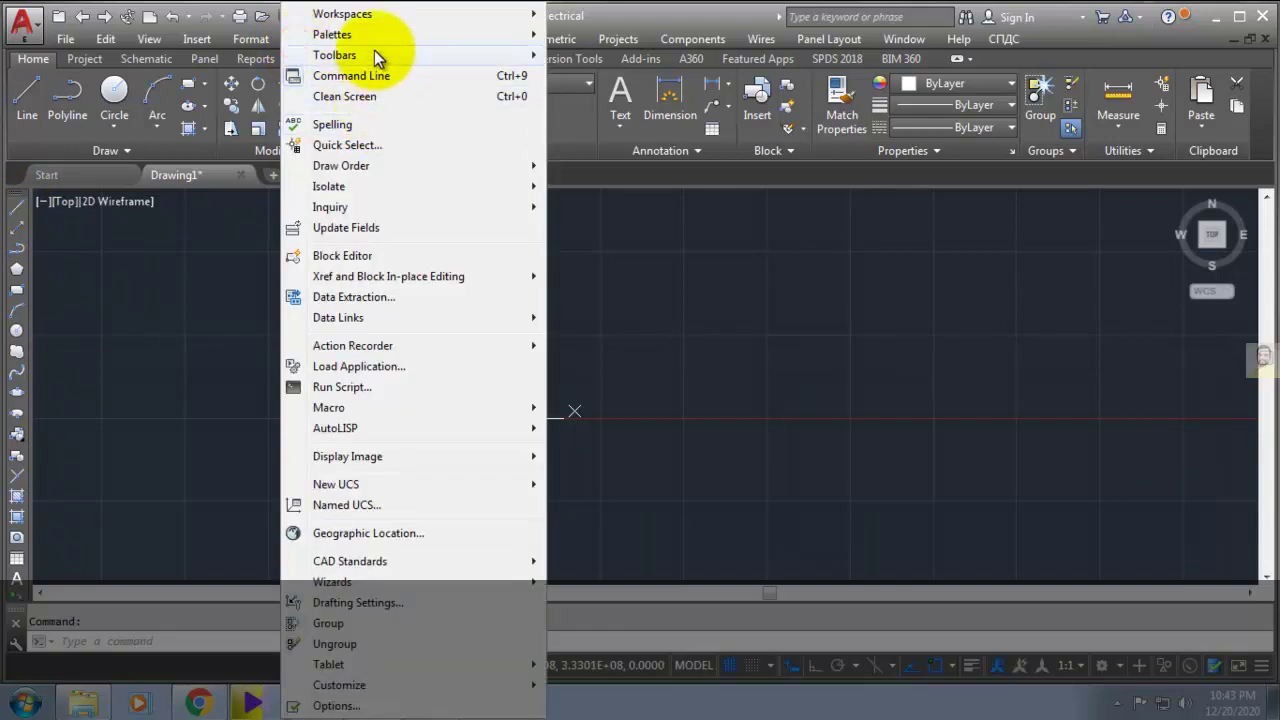
pyautogui.moveTo(400, 55)
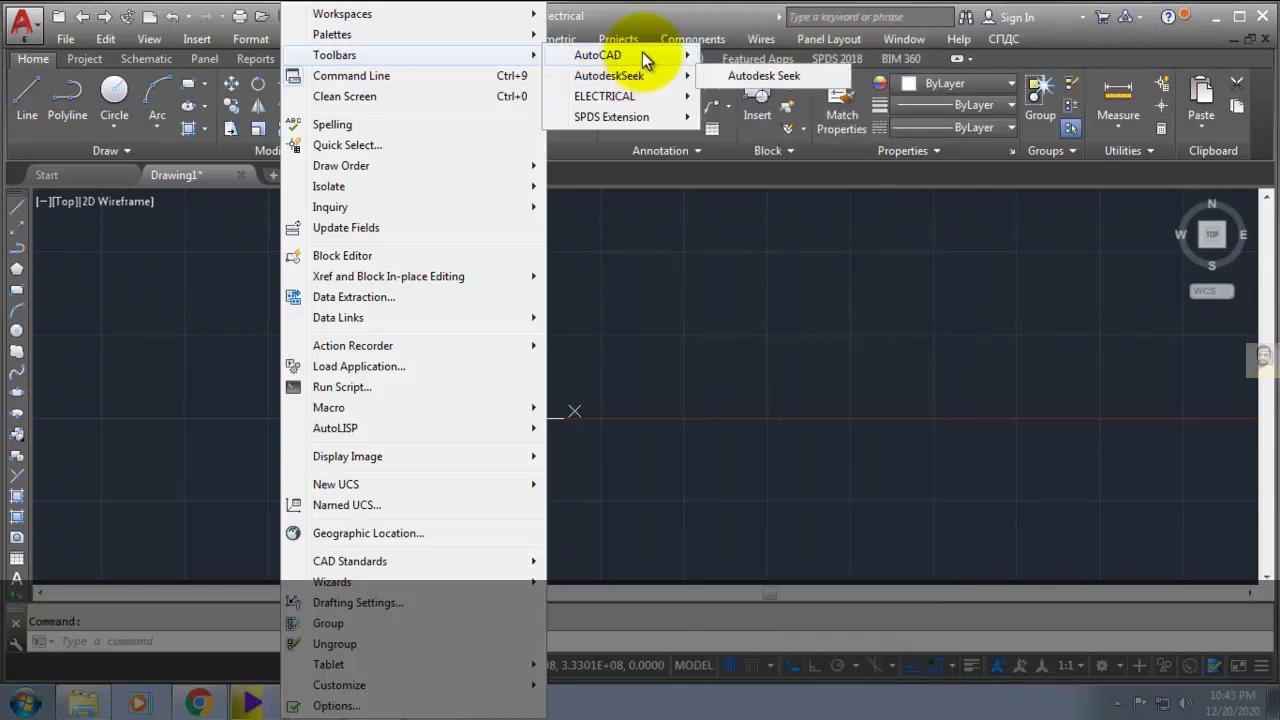
pyautogui.moveTo(598, 55)
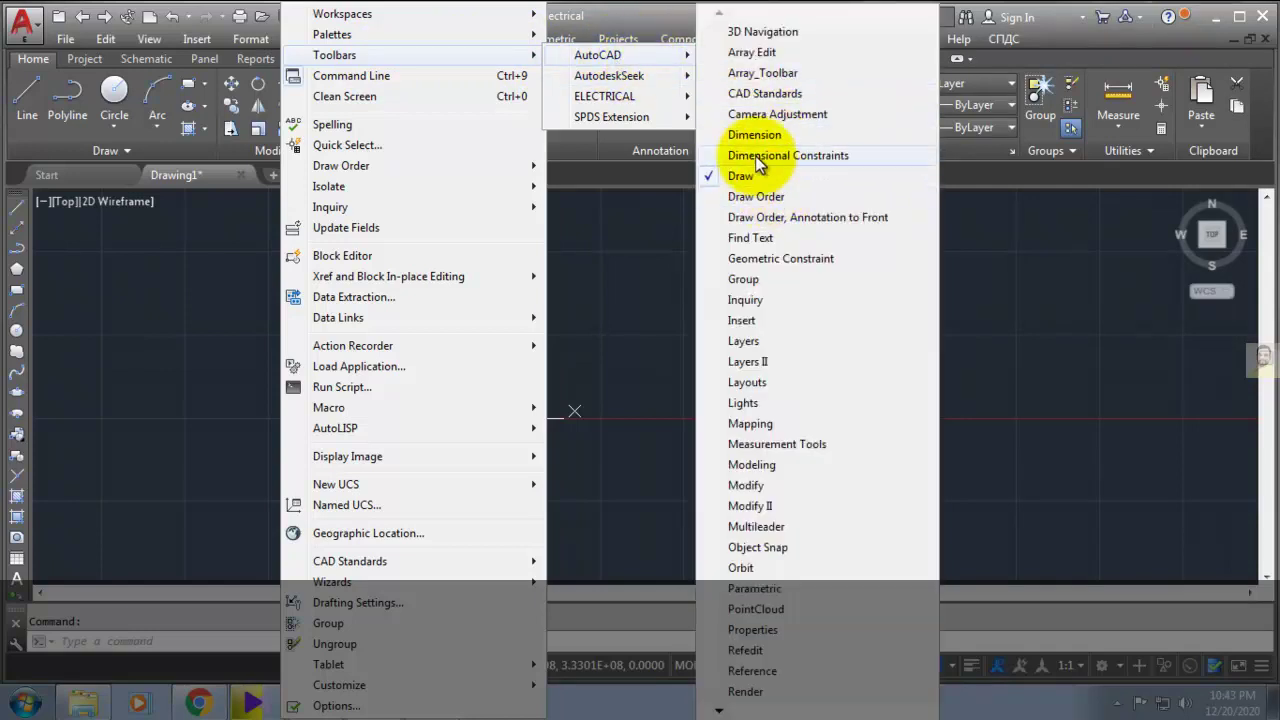
pyautogui.click(755, 132)
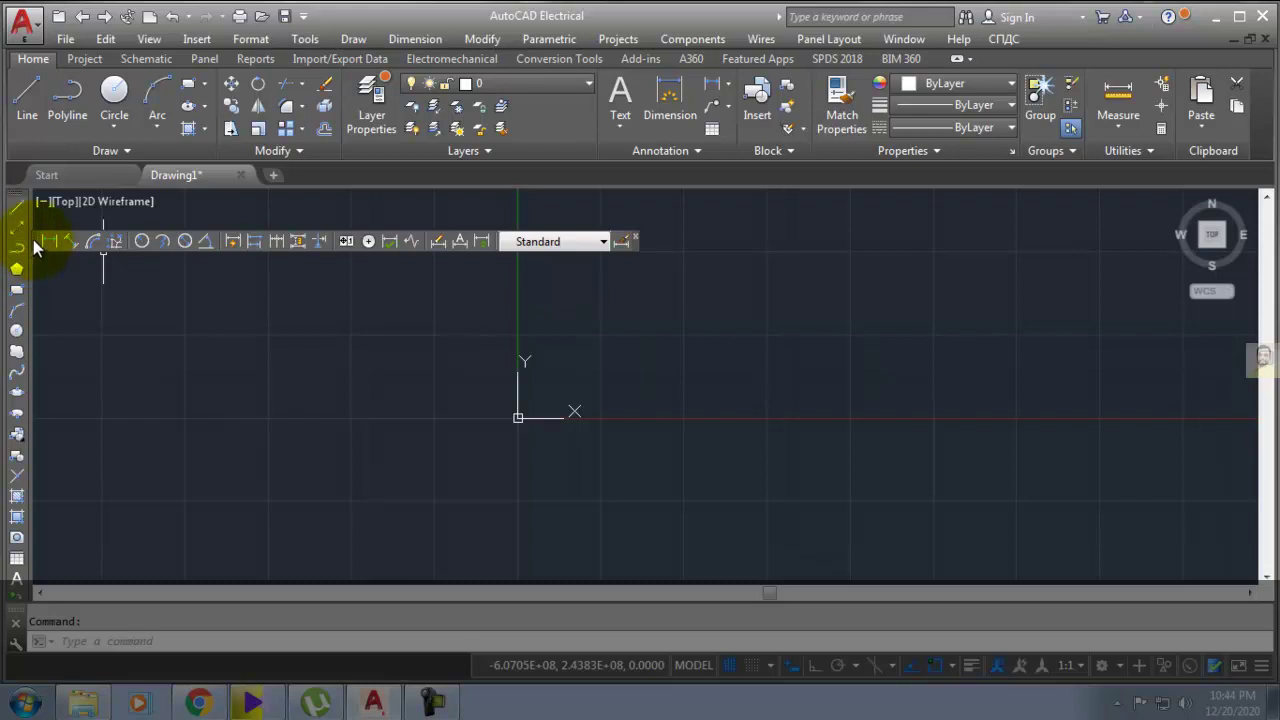
# Step: Dock the Dimension toolbar vertically at the left edge beside the Draw toolbar
pyautogui.moveTo(33, 239); pyautogui.dragTo(43, 254)
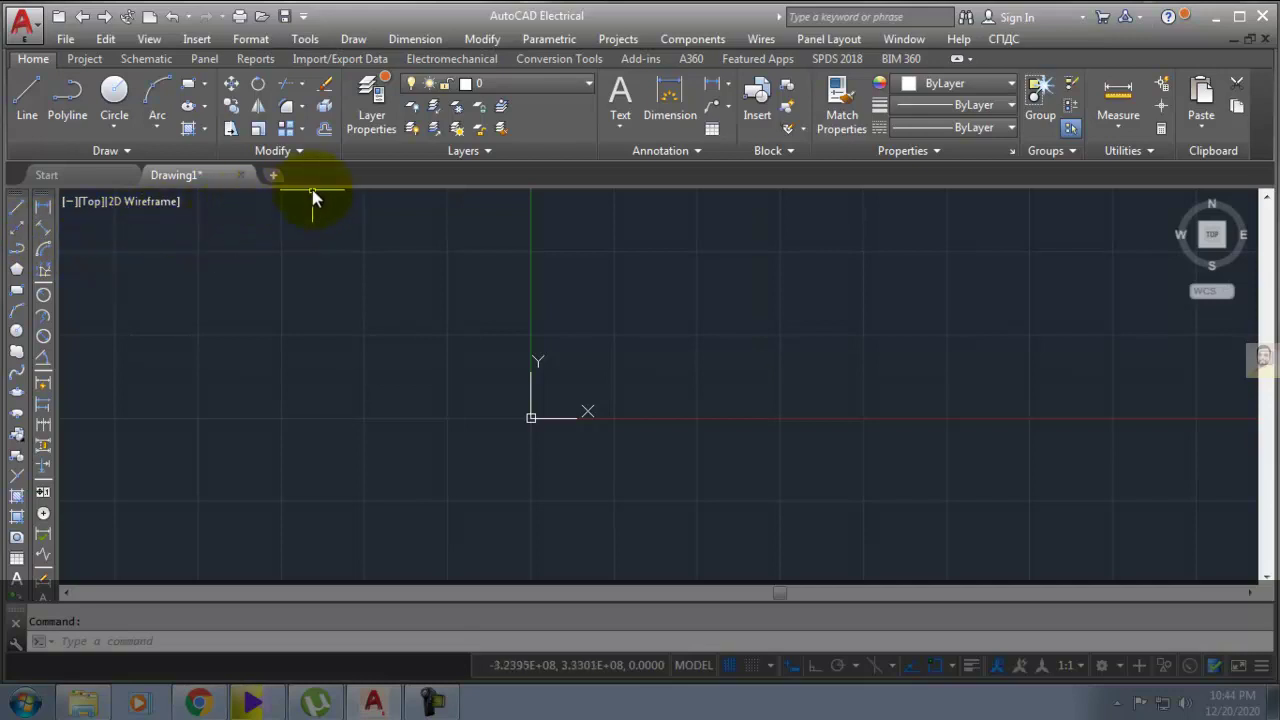
pyautogui.click(305, 39)
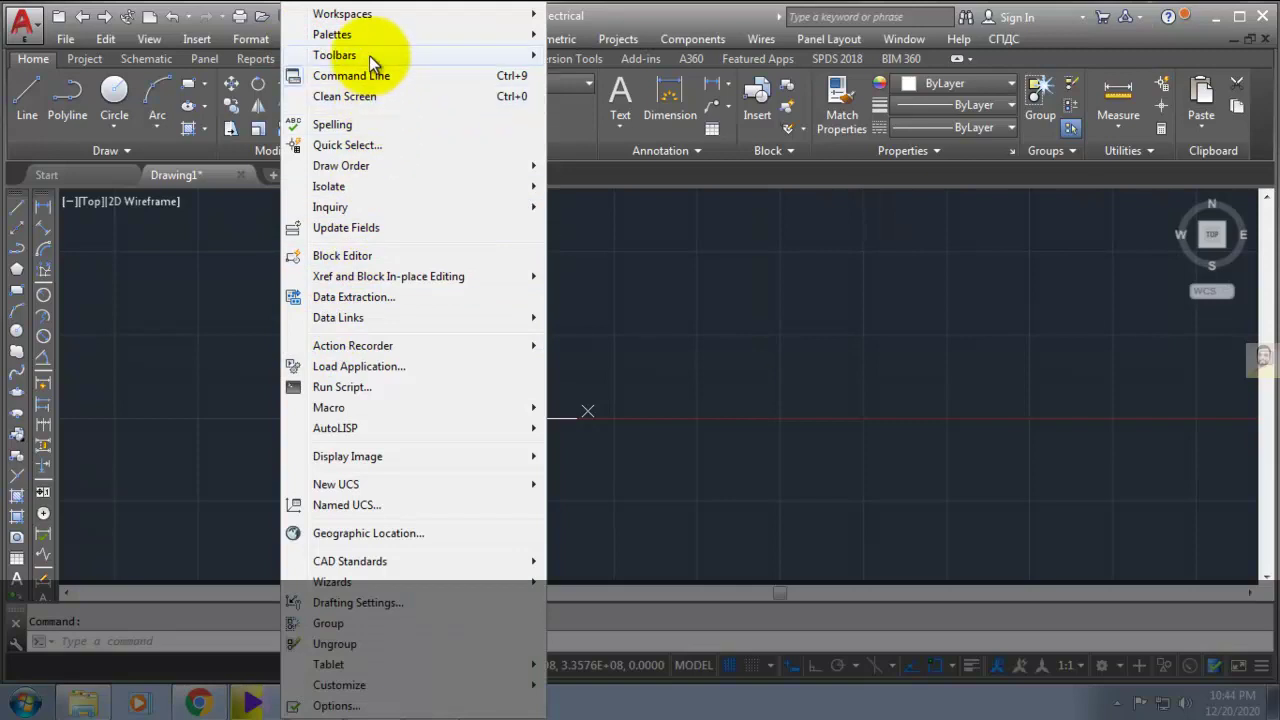
pyautogui.moveTo(597, 55)
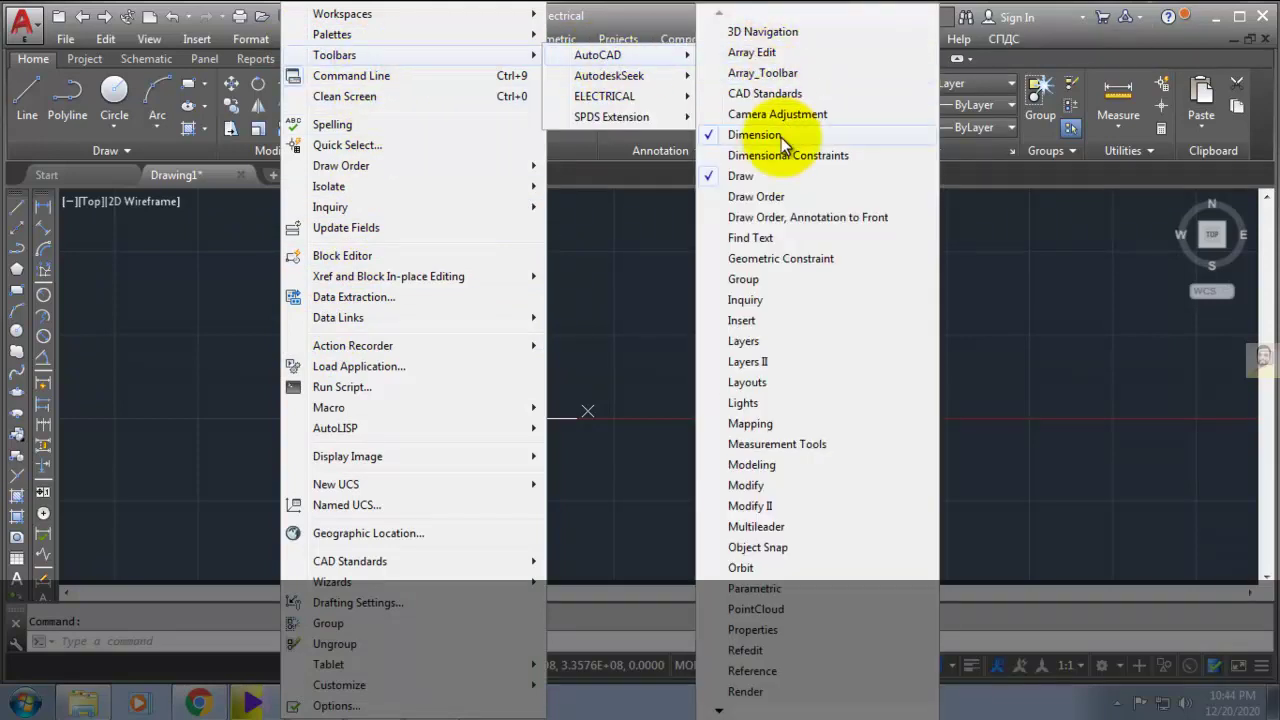
# Step: Show the Layers toolbar and dock it vertically beside the Dimension toolbar
pyautogui.click(775, 342)
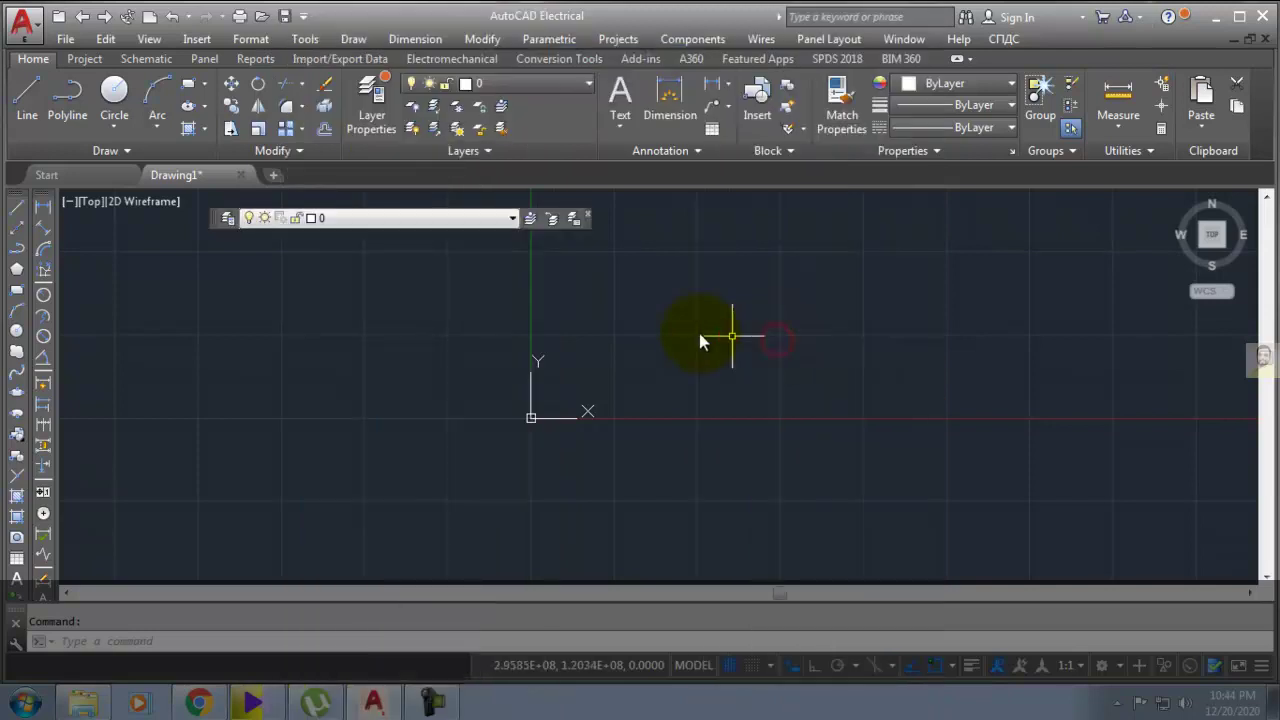
pyautogui.moveTo(214, 220); pyautogui.dragTo(68, 297)
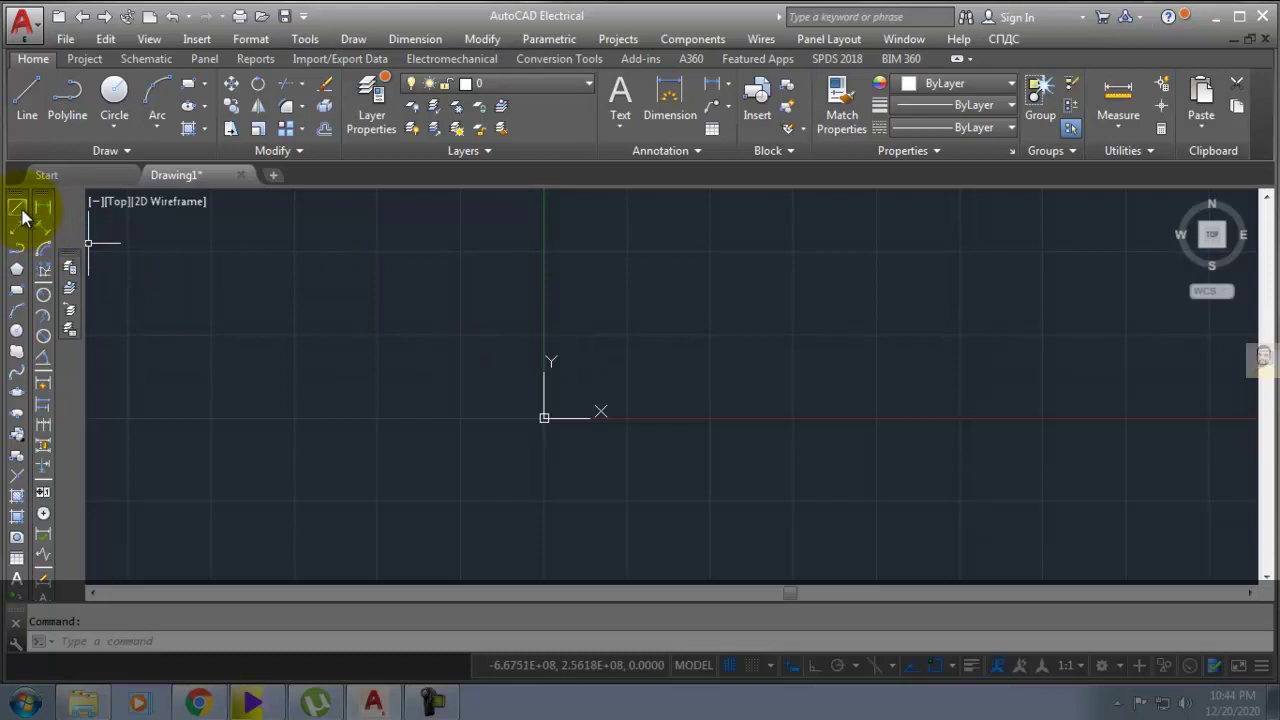
# Step: Draw a single horizontal line above the origin with the Line tool
pyautogui.click(17, 206)
pyautogui.click(367, 293)
pyautogui.click(818, 293)
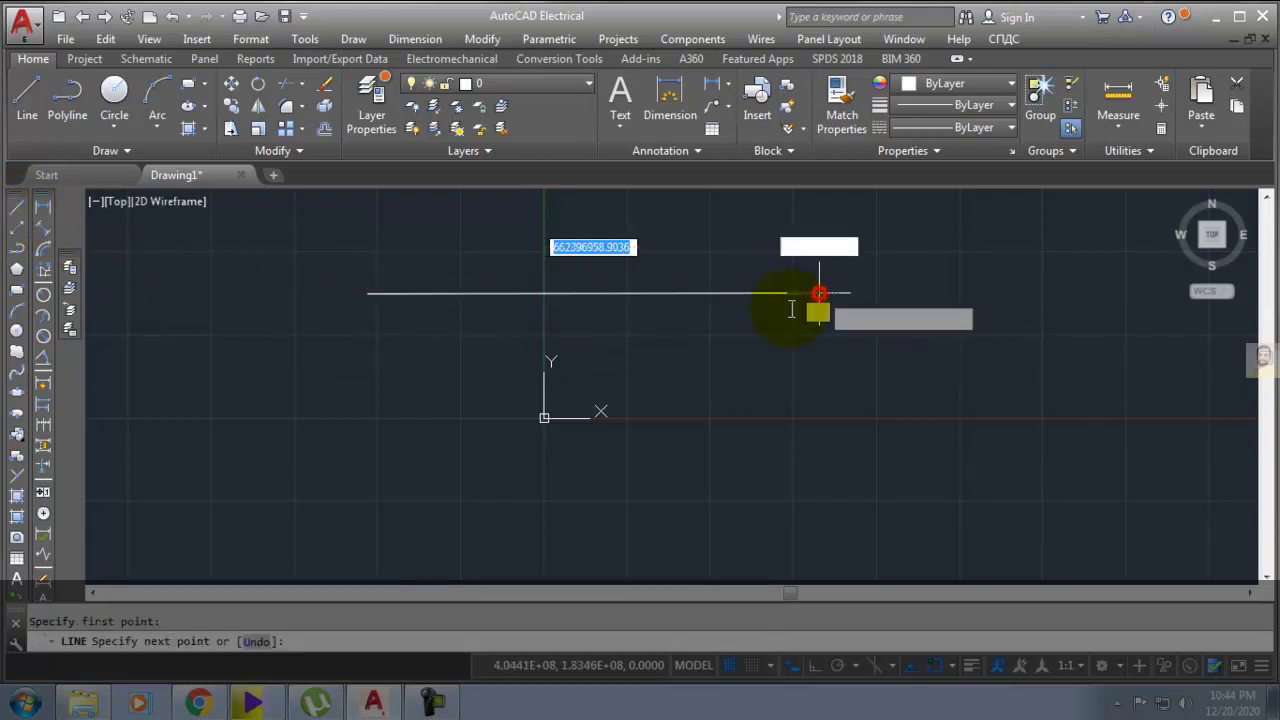
pyautogui.press('Escape')
pyautogui.scroll(-2, 685, 375)
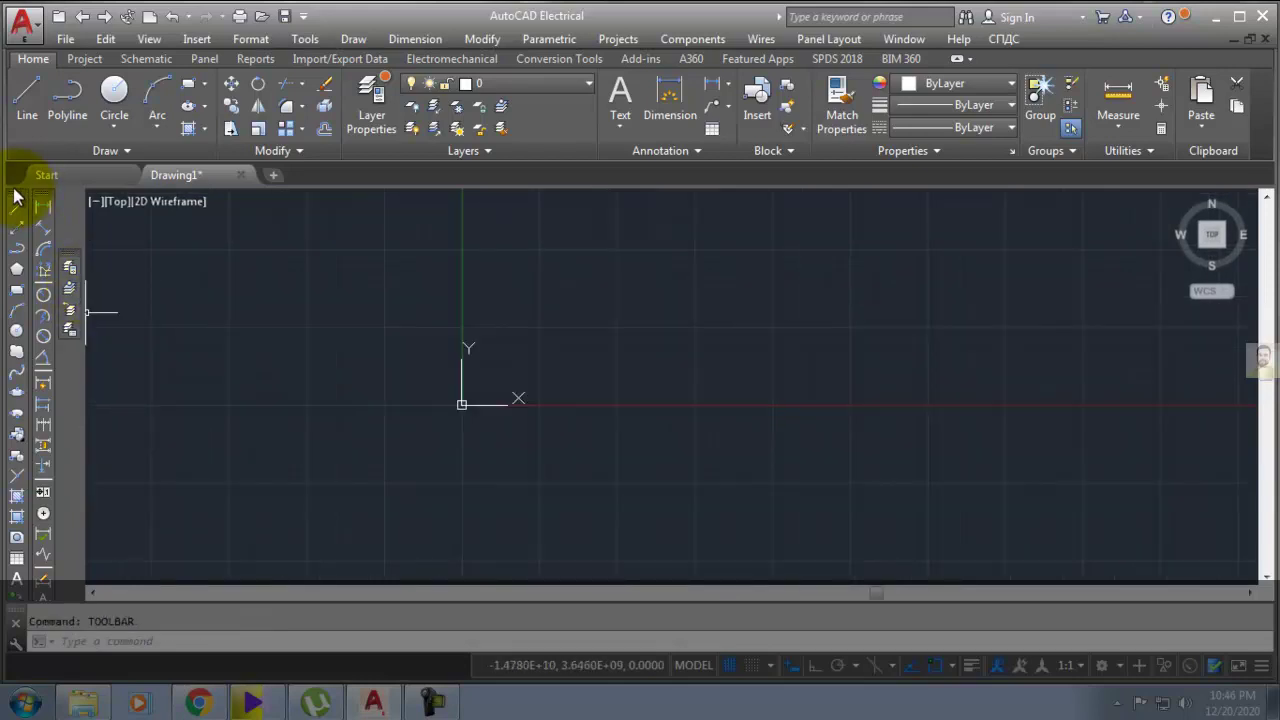
# Step: Float and redock the Draw toolbar, then close the floating Dimension and Layers toolbars
pyautogui.moveTo(17, 189)
pyautogui.mouseDown()
pyautogui.moveTo(15, 207)
pyautogui.moveTo(491, 291)
pyautogui.mouseUp()
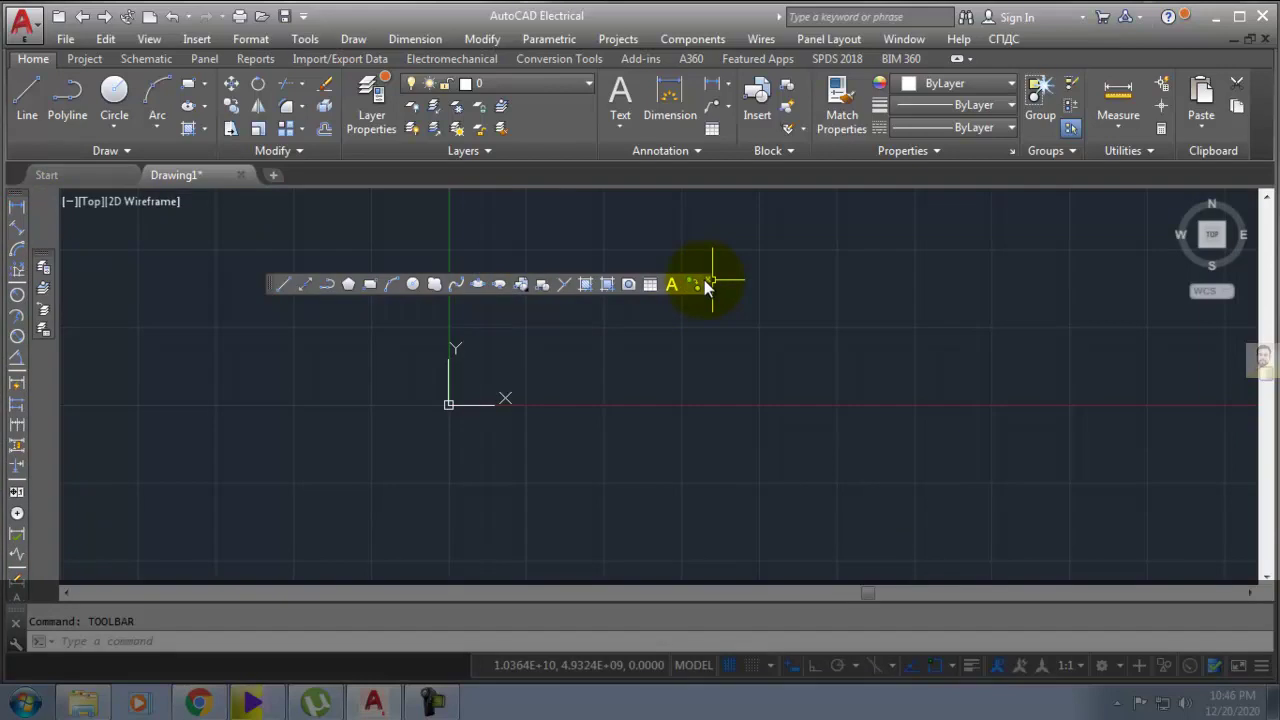
pyautogui.moveTo(708, 286); pyautogui.dragTo(15, 210)
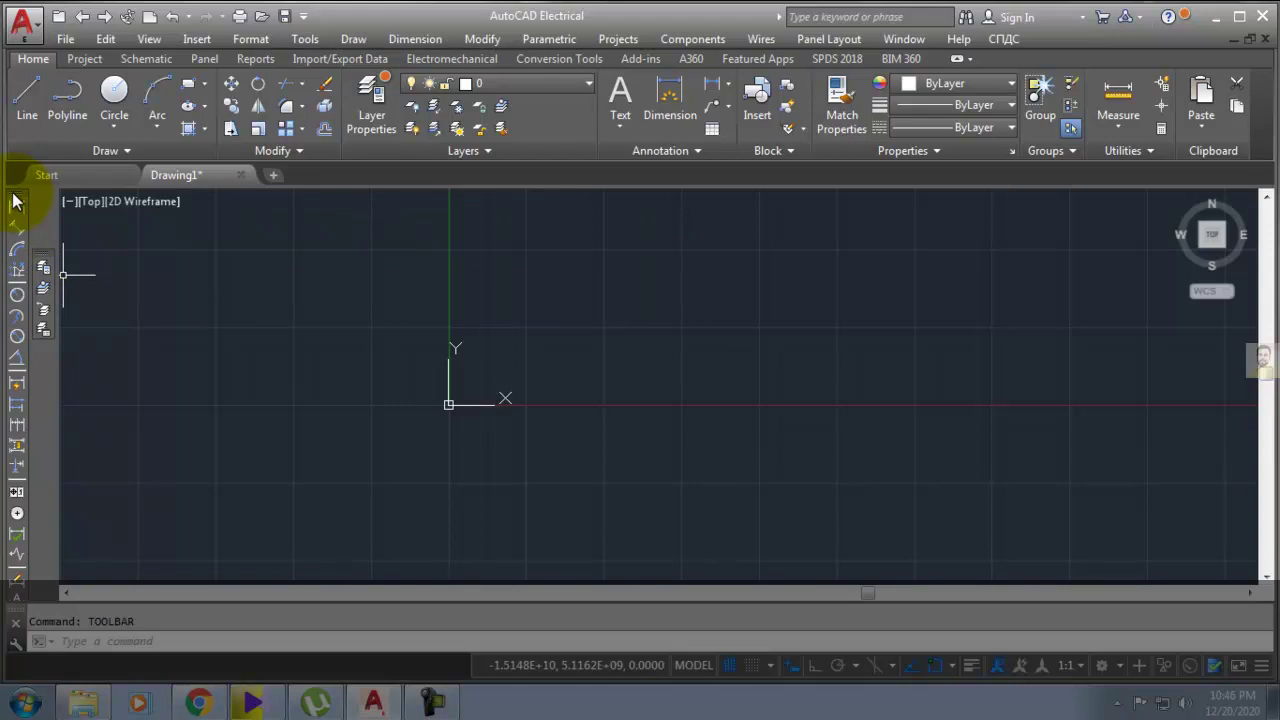
pyautogui.moveTo(15, 201)
pyautogui.mouseDown()
pyautogui.moveTo(310, 277)
pyautogui.moveTo(597, 278)
pyautogui.mouseUp()
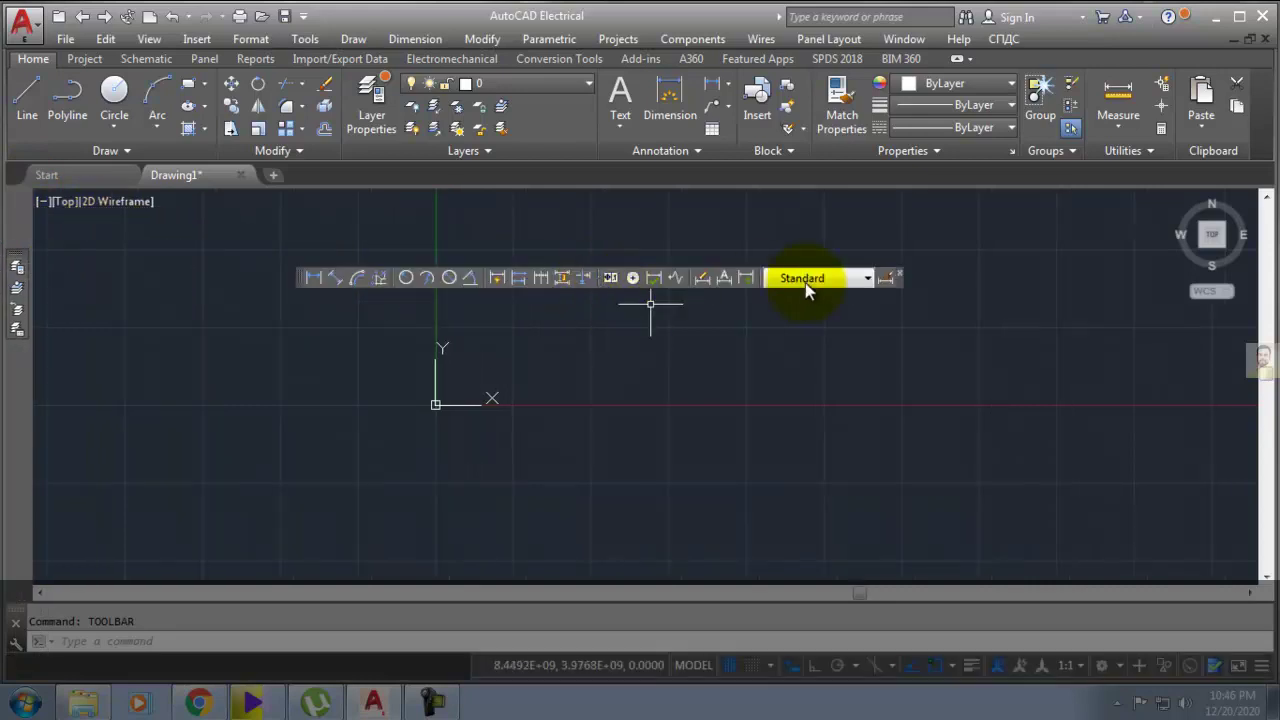
pyautogui.click(898, 272)
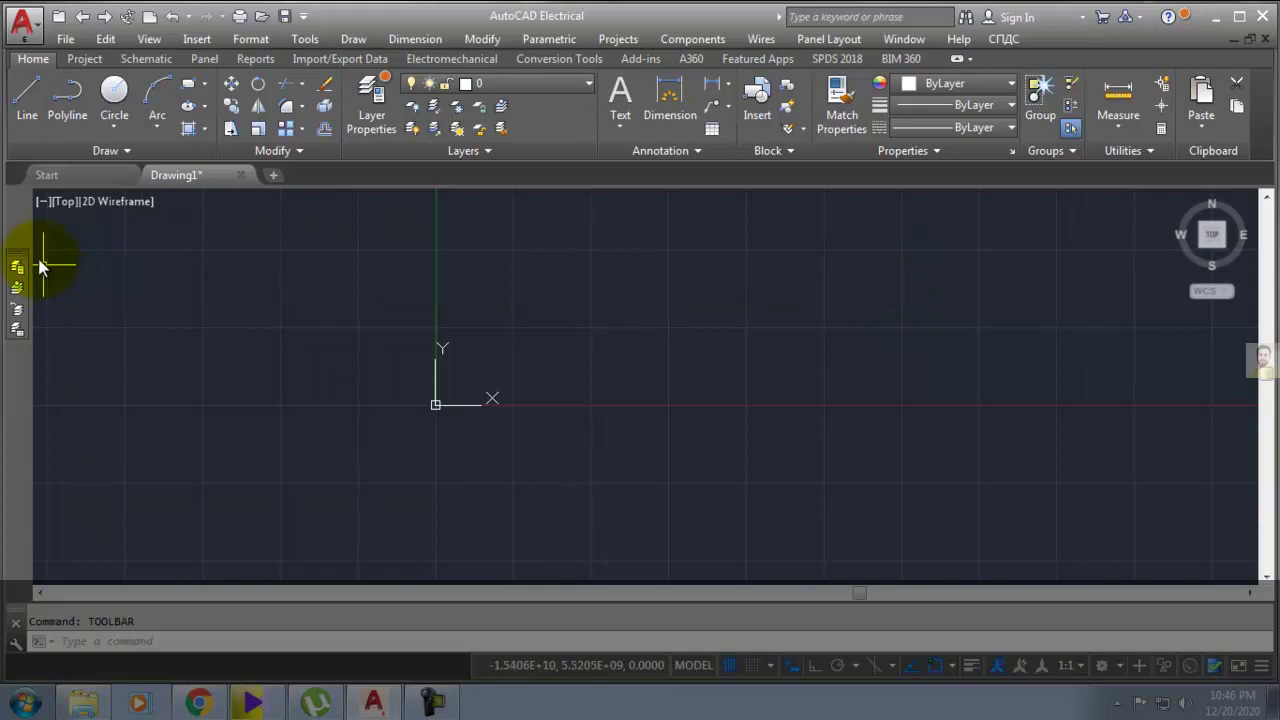
pyautogui.moveTo(14, 262); pyautogui.dragTo(726, 296)
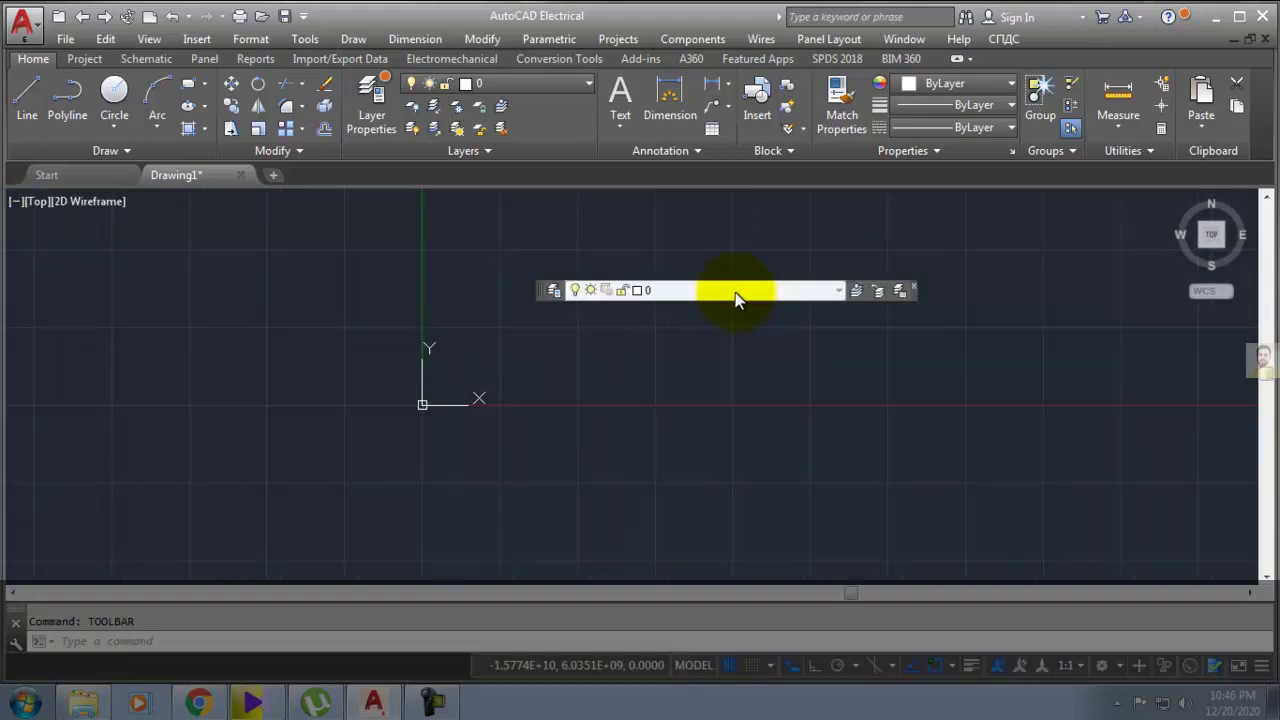
pyautogui.click(913, 290)
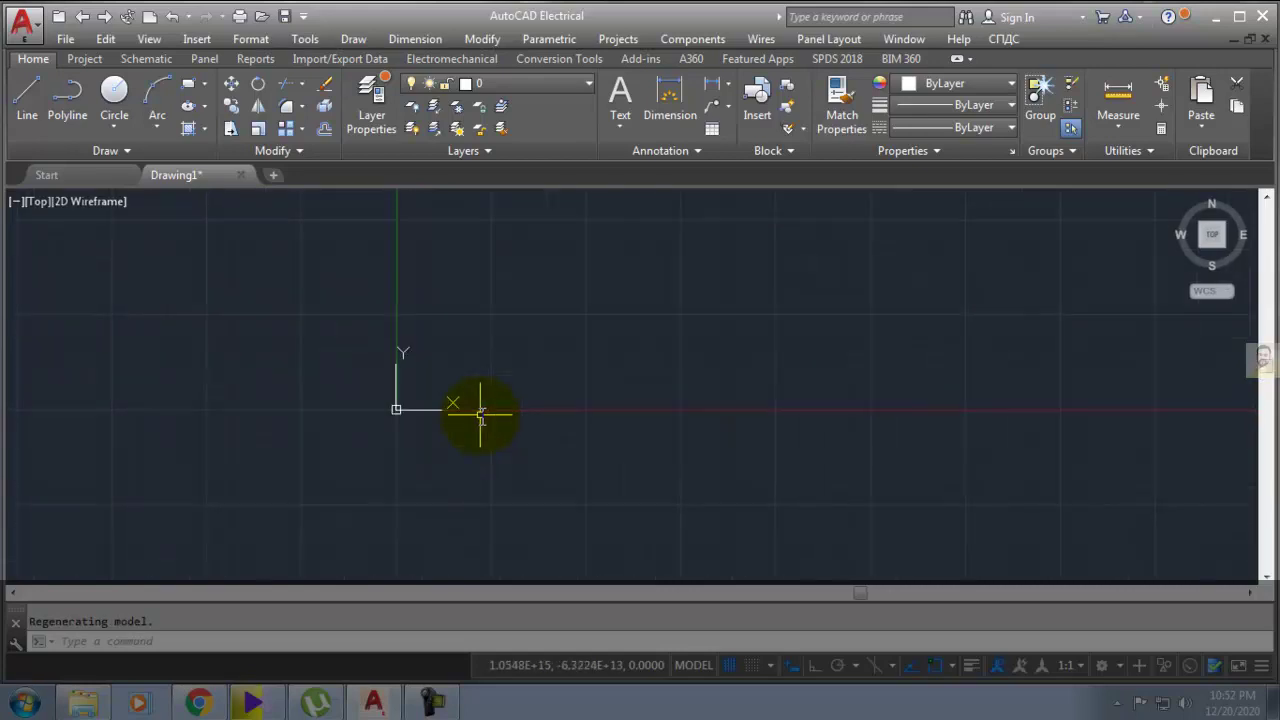
pyautogui.scroll(-3, 523, 337)
pyautogui.moveTo(506, 354); pyautogui.dragTo(396, 436, button='middle')
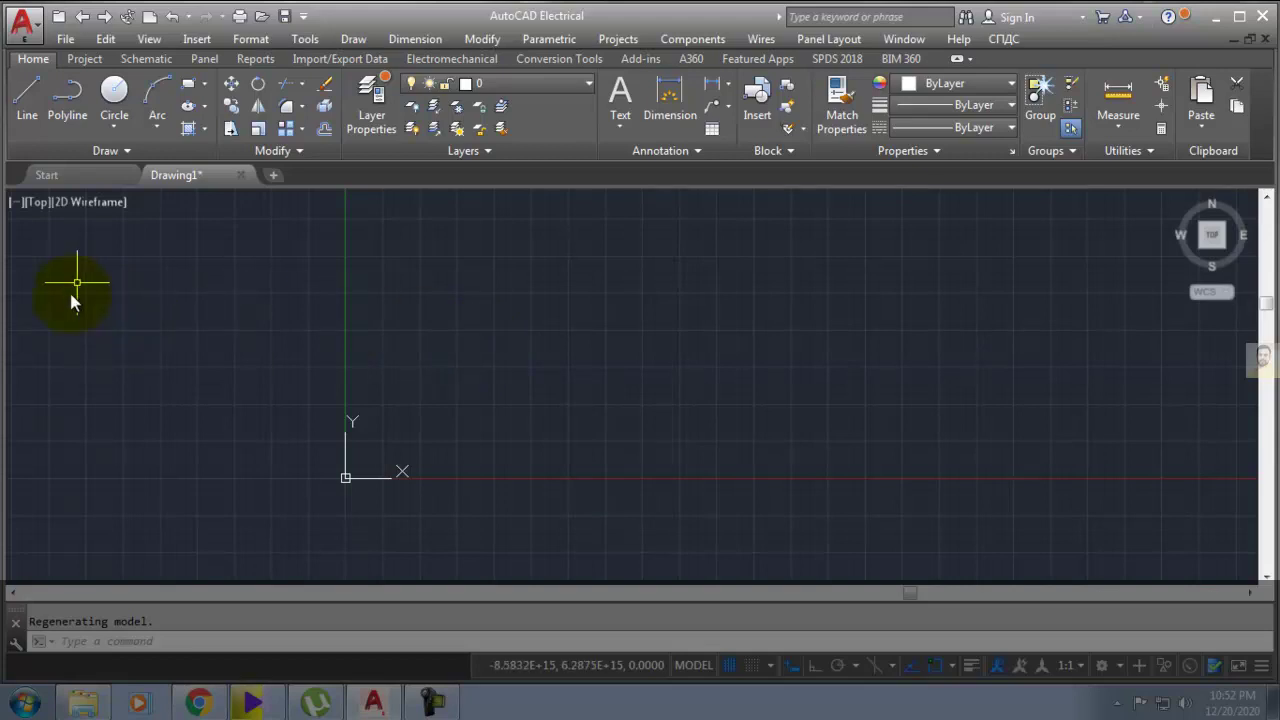
pyautogui.click(298, 39)
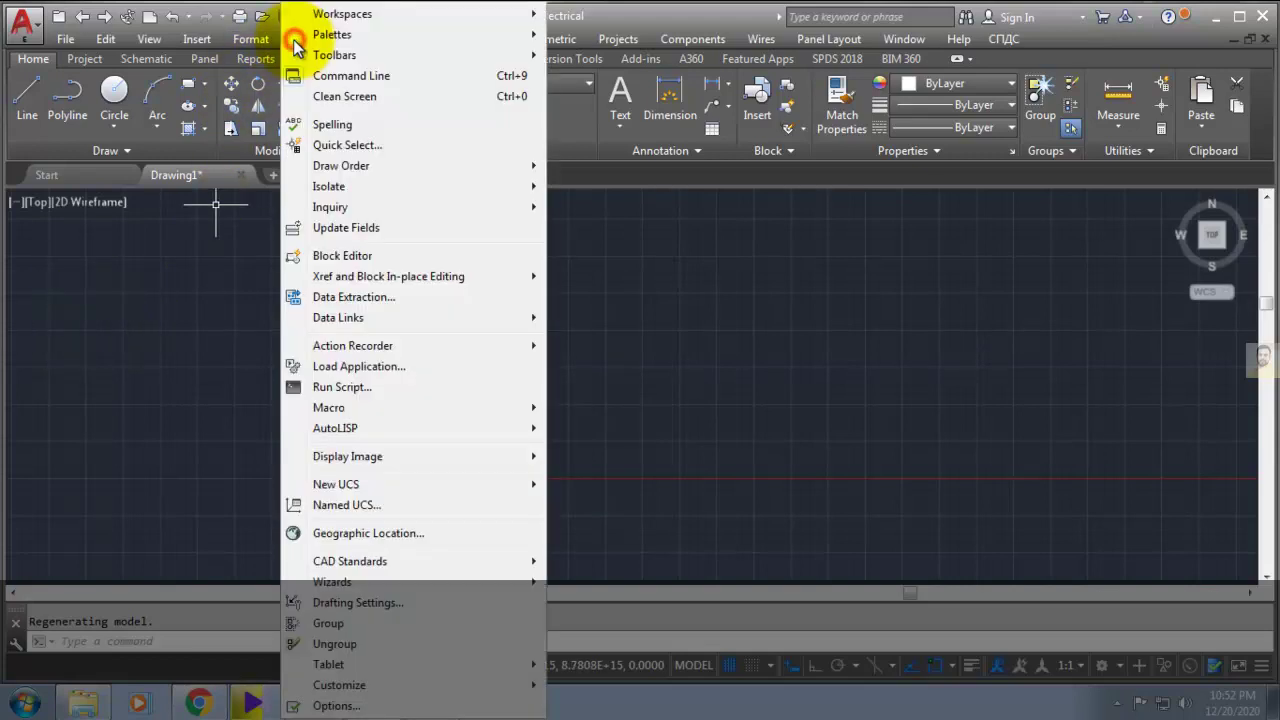
pyautogui.moveTo(615, 55)
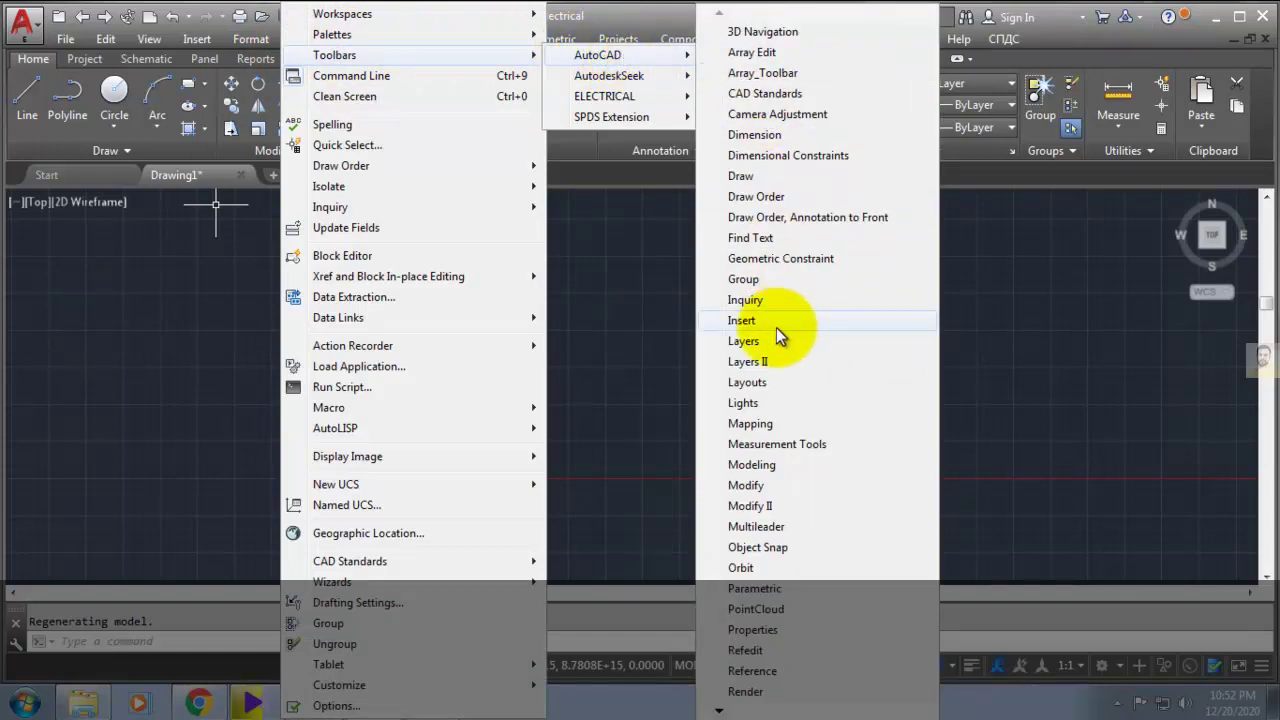
pyautogui.click(741, 176)
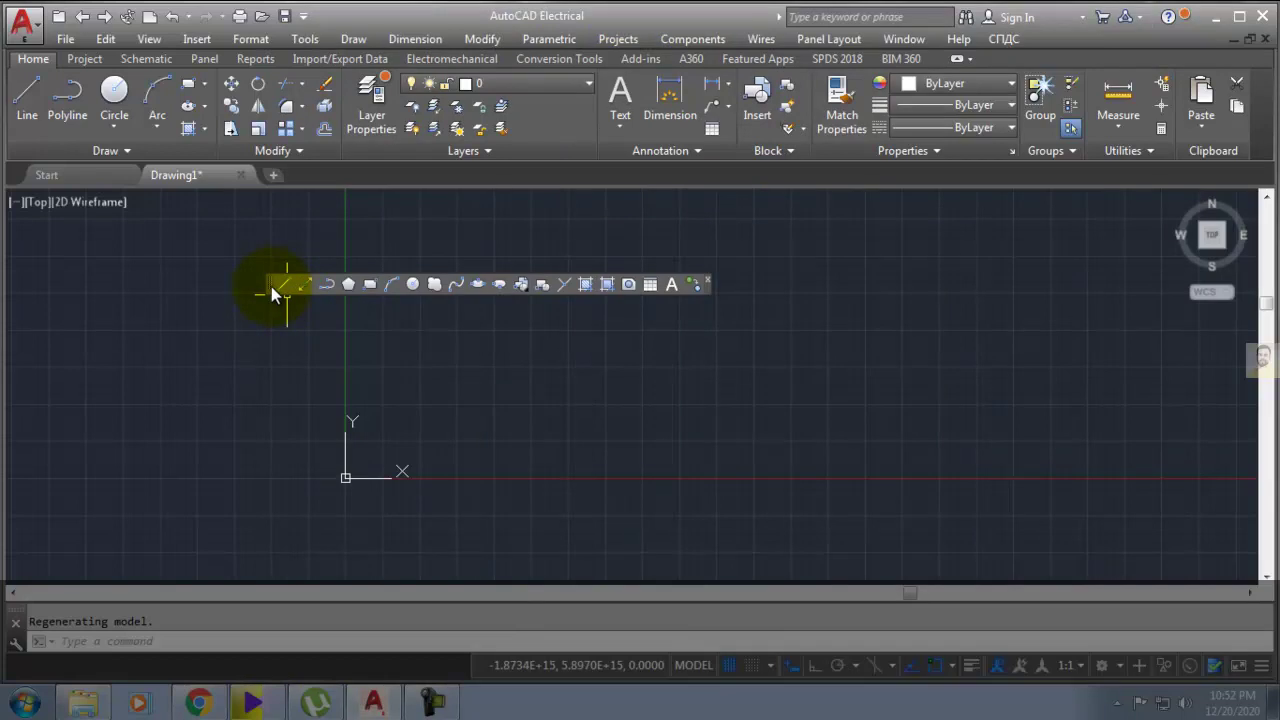
pyautogui.moveTo(271, 286); pyautogui.dragTo(209, 303)
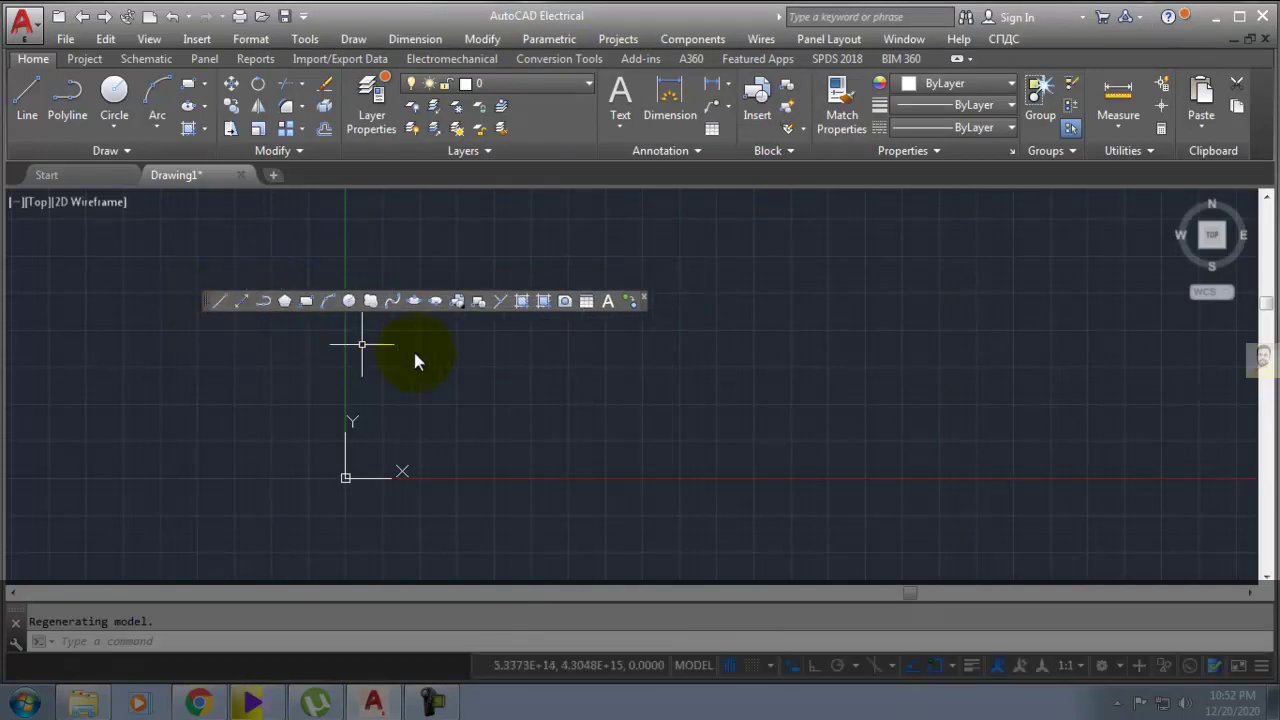
pyautogui.click(642, 297)
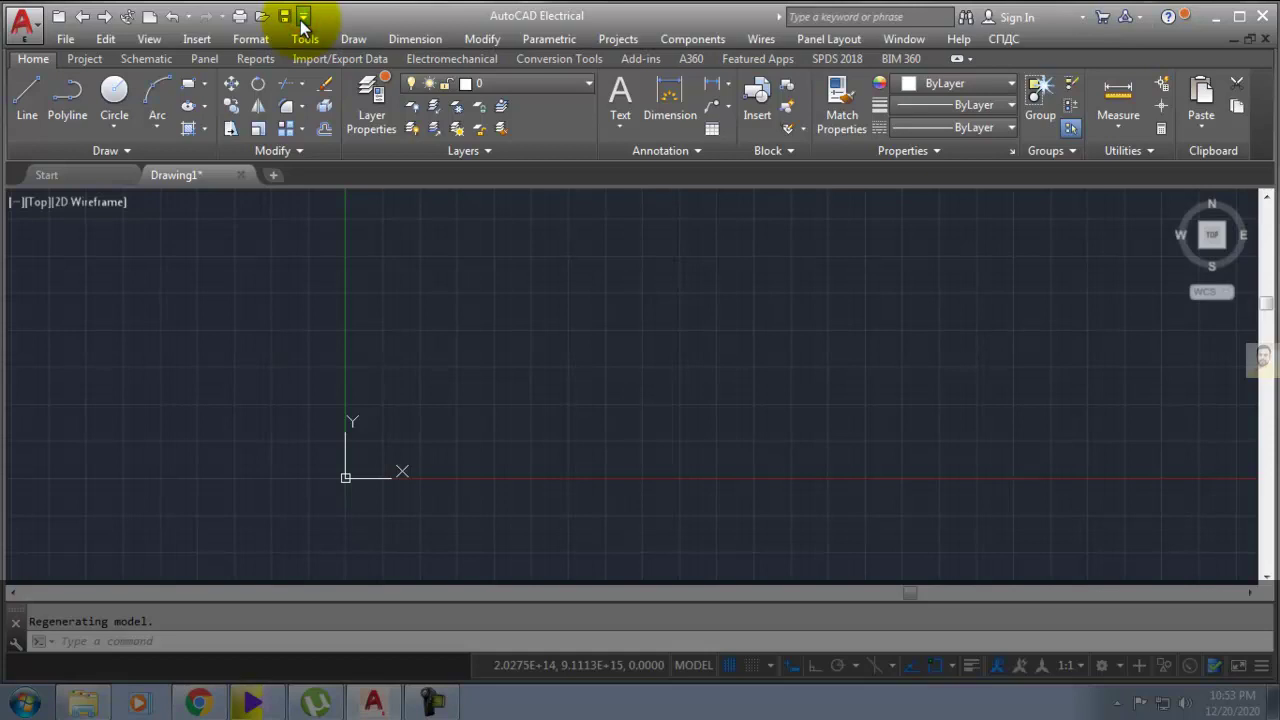
# Step: Open, close and reopen the Project Manager palette from the Quick Access toolbar
pyautogui.click(57, 20)
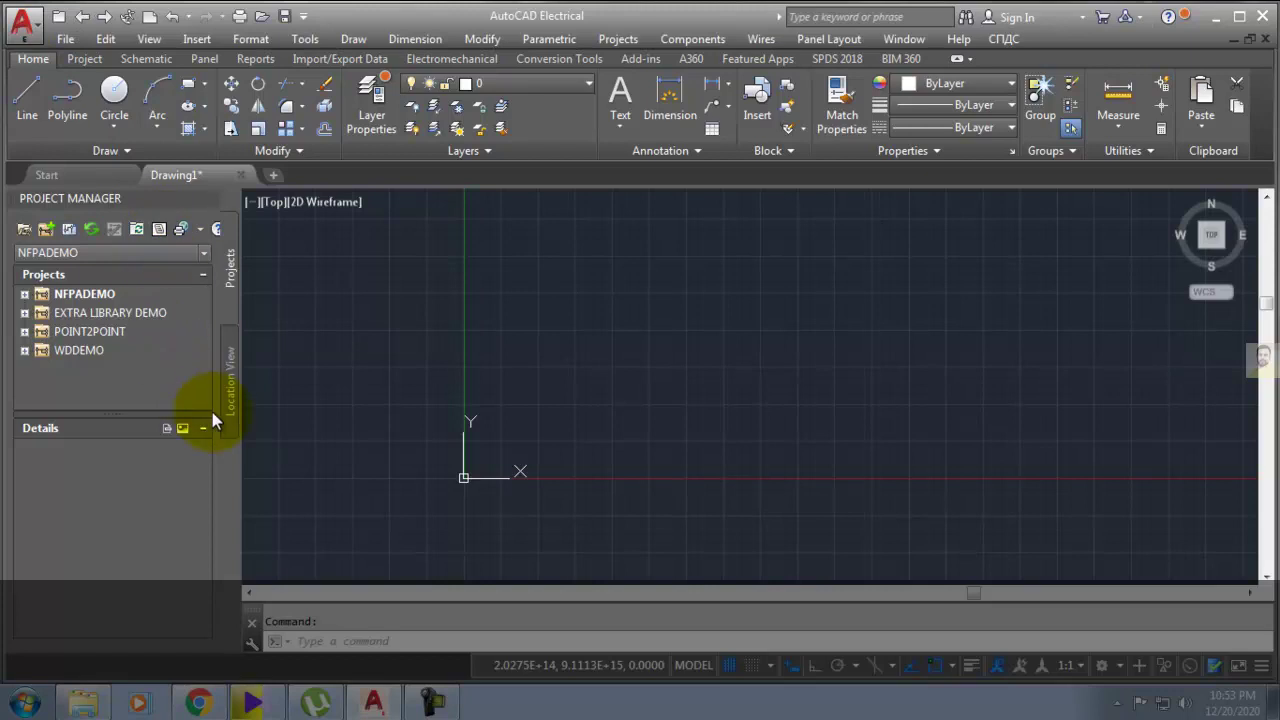
pyautogui.moveTo(120, 198)
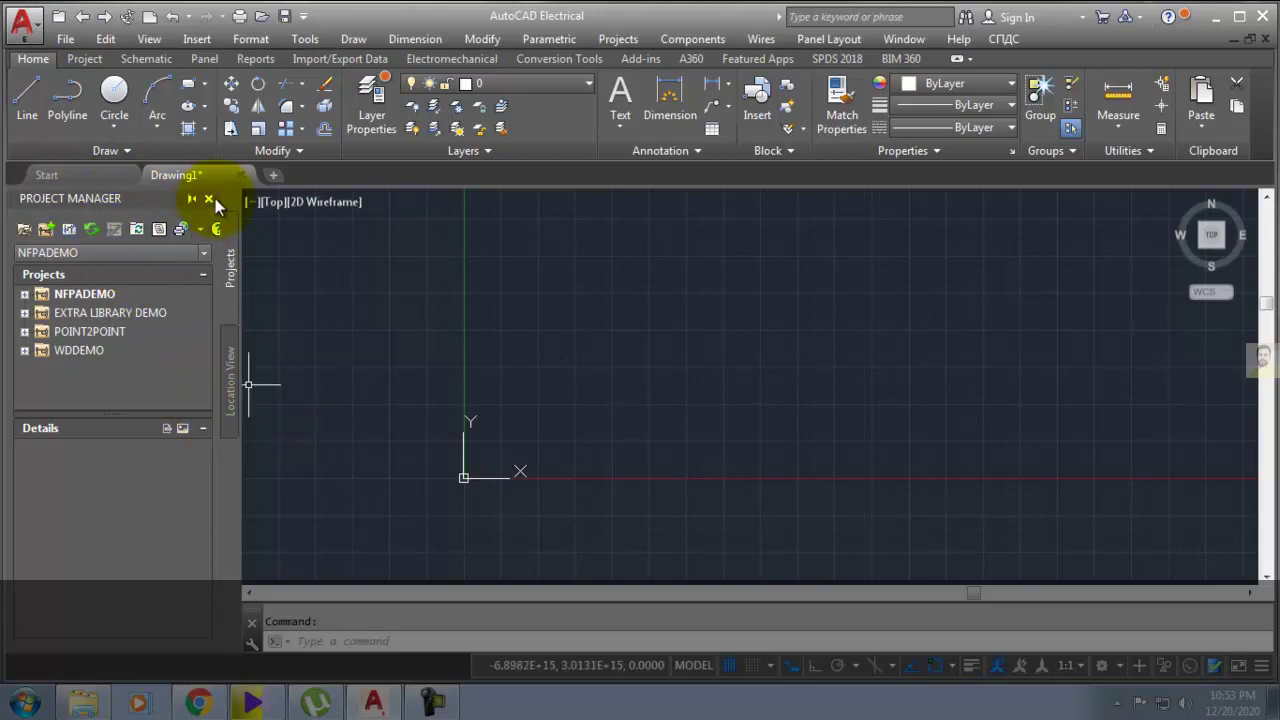
pyautogui.click(210, 199)
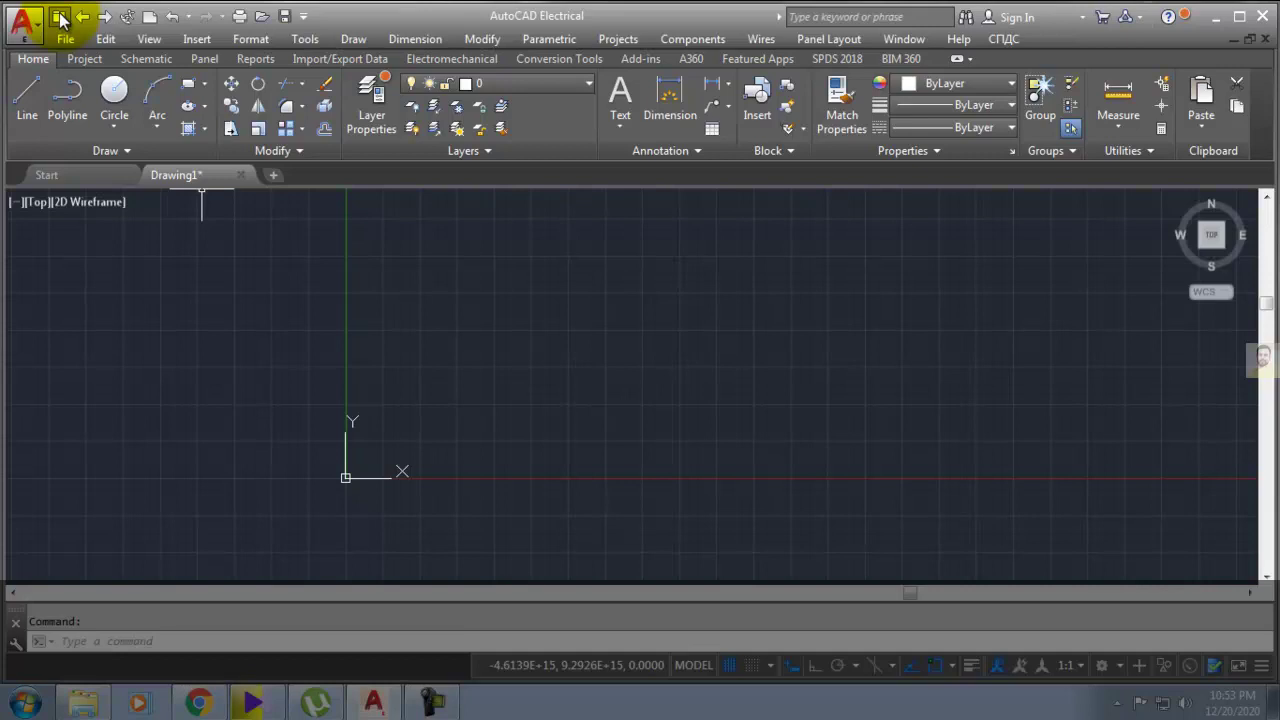
pyautogui.click(59, 16)
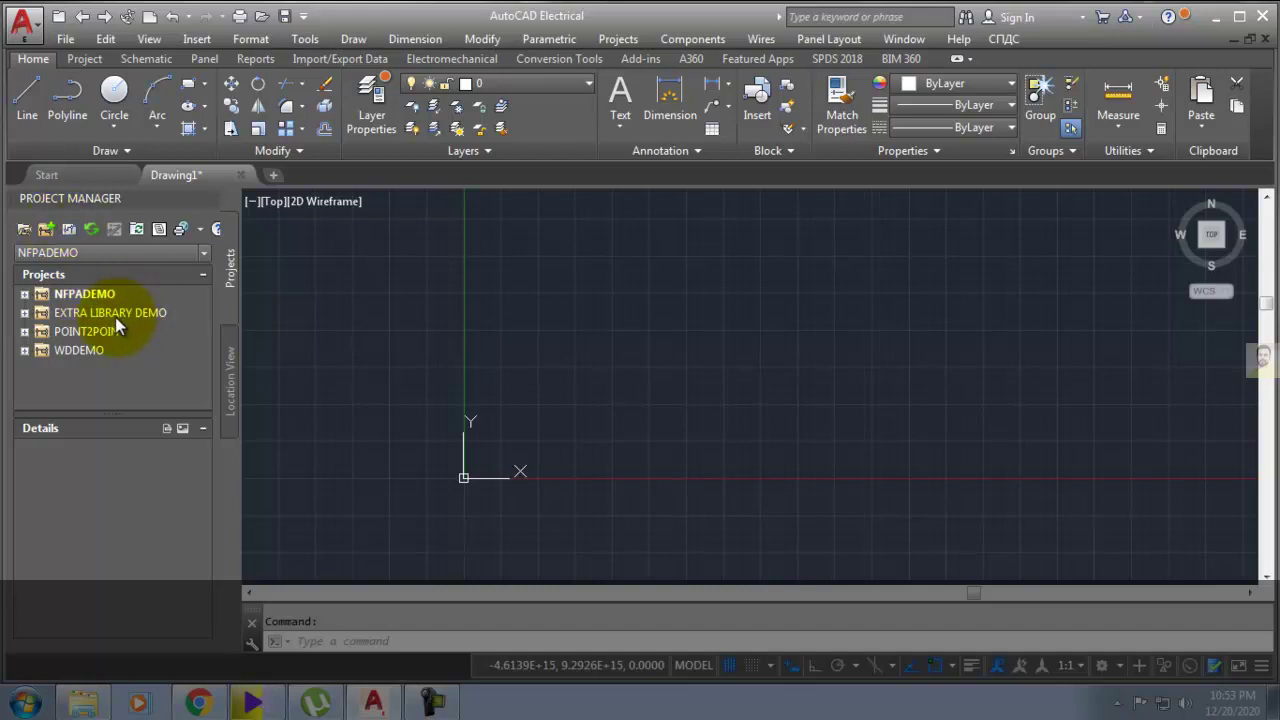
# Step: Expand EXTRA LIBRARY DEMO, view Demo01.dwg, then collapse it to show project details
pyautogui.click(25, 312)
pyautogui.click(104, 331)
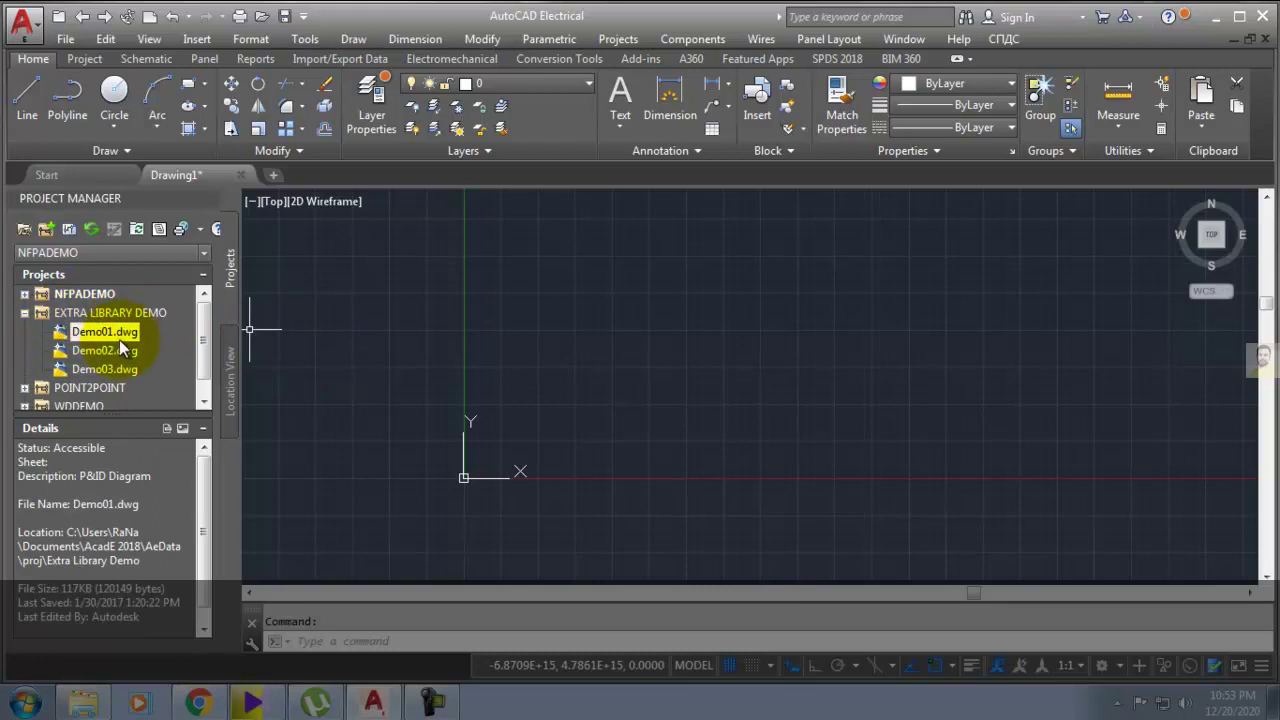
pyautogui.click(24, 313)
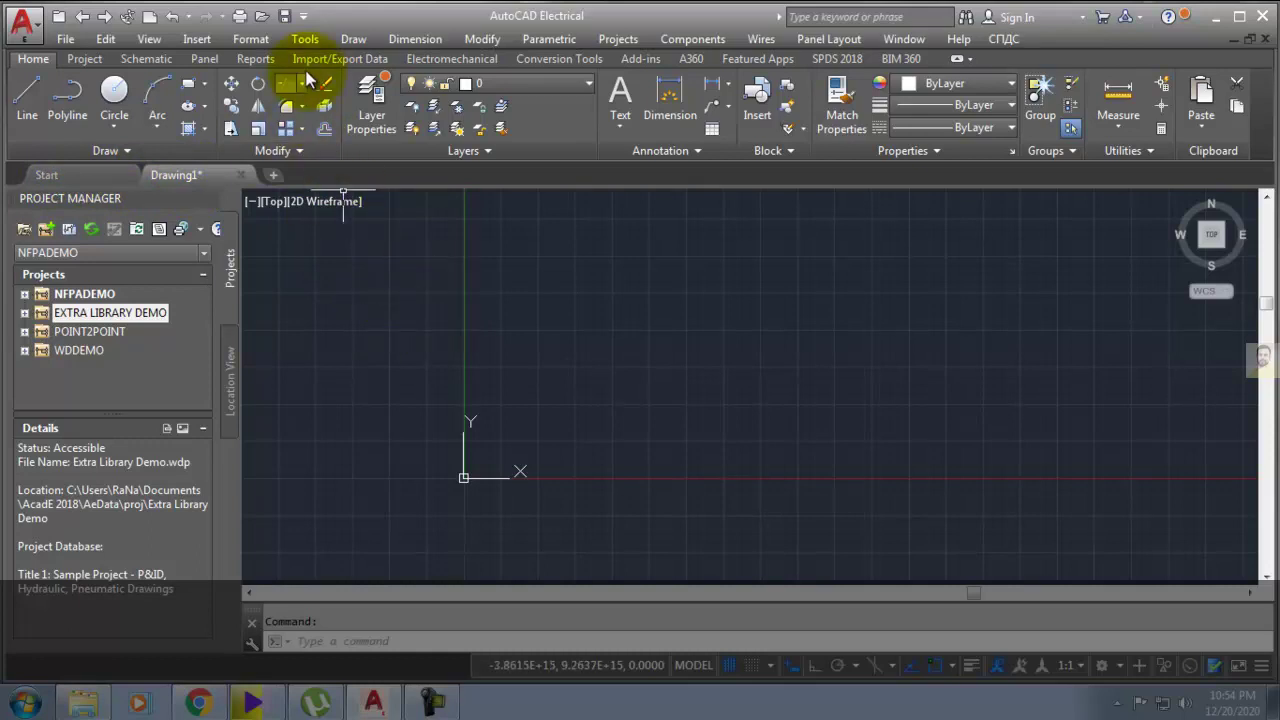
# Step: Turn off Display File Tabs on the Options Display tab and apply it
pyautogui.click(298, 39)
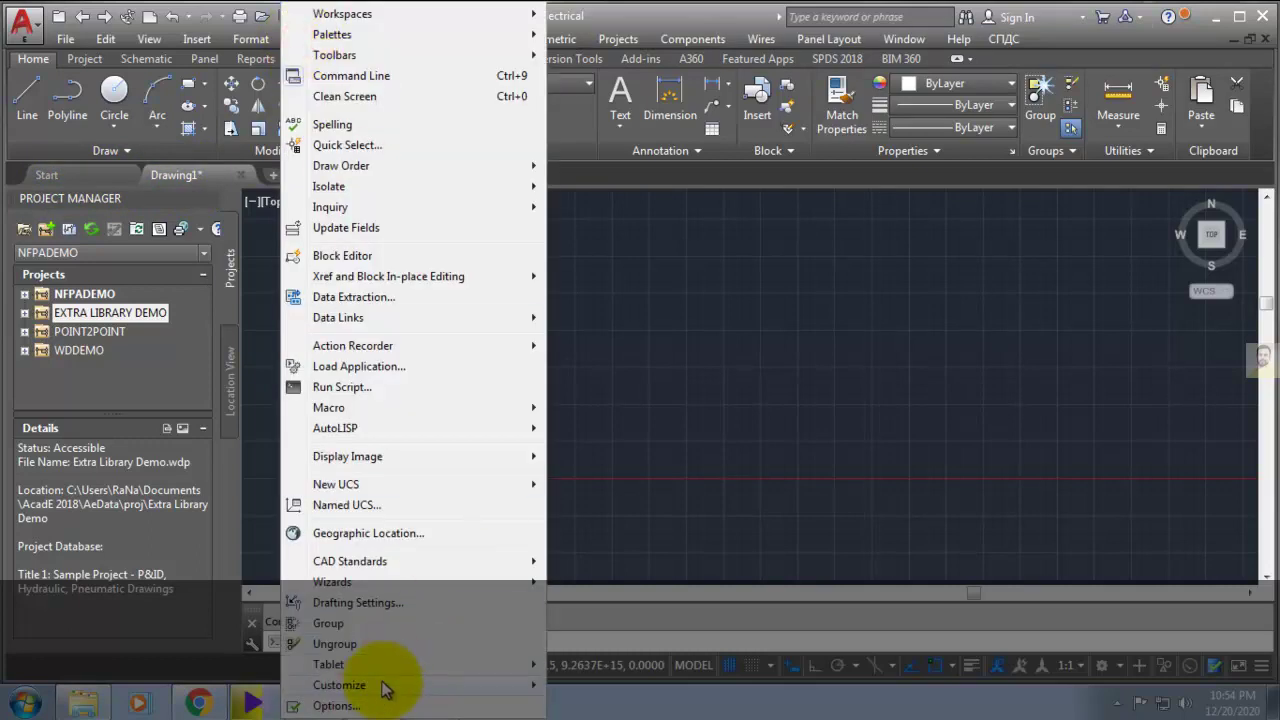
pyautogui.click(336, 706)
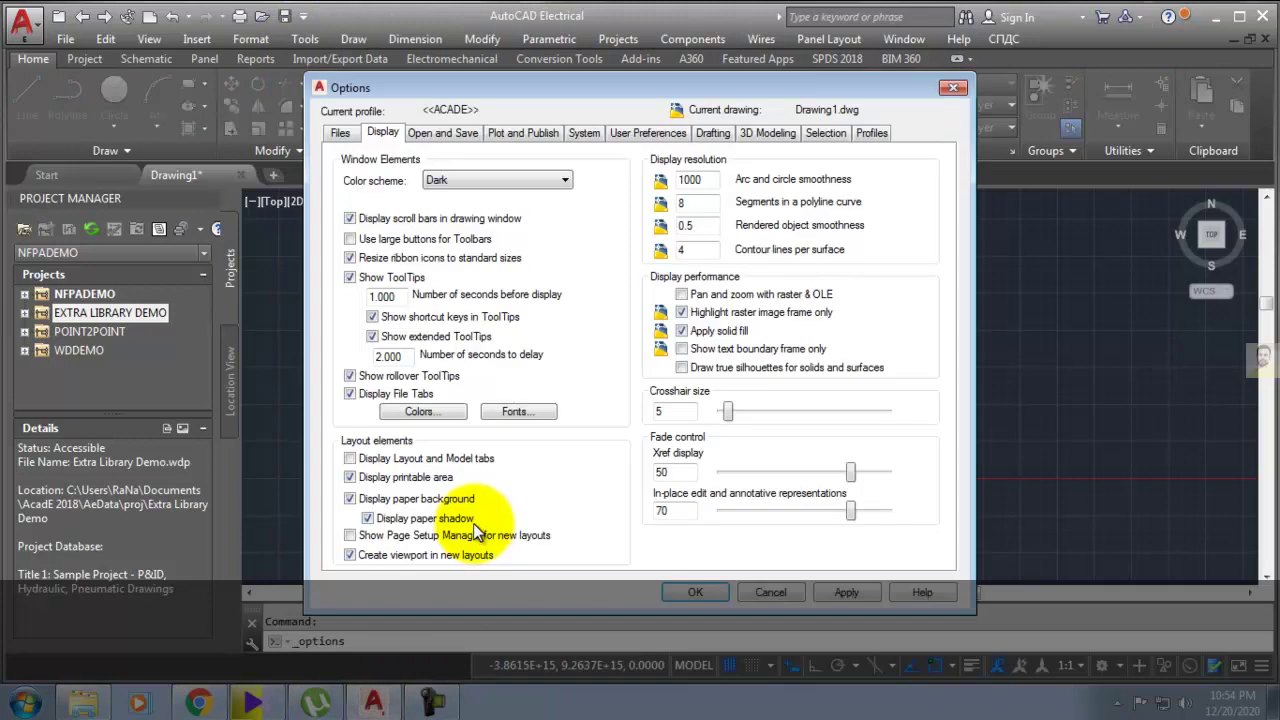
pyautogui.click(366, 393)
pyautogui.click(350, 394)
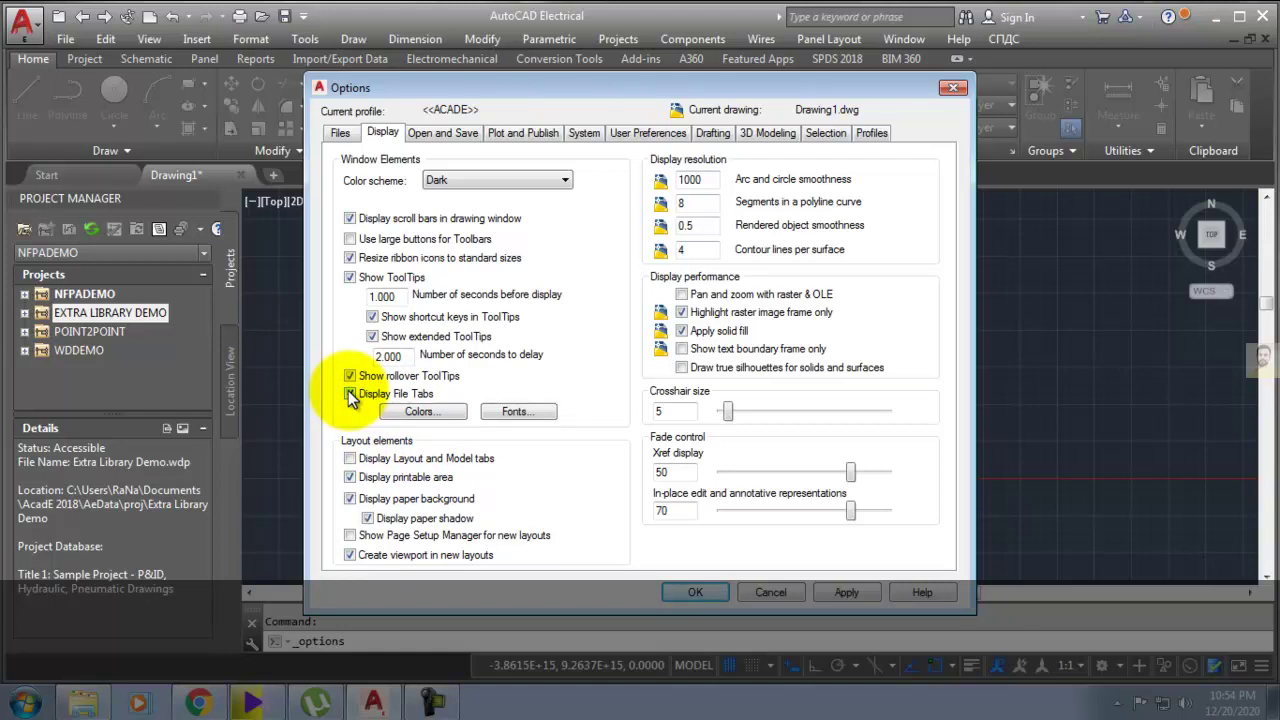
pyautogui.click(350, 394)
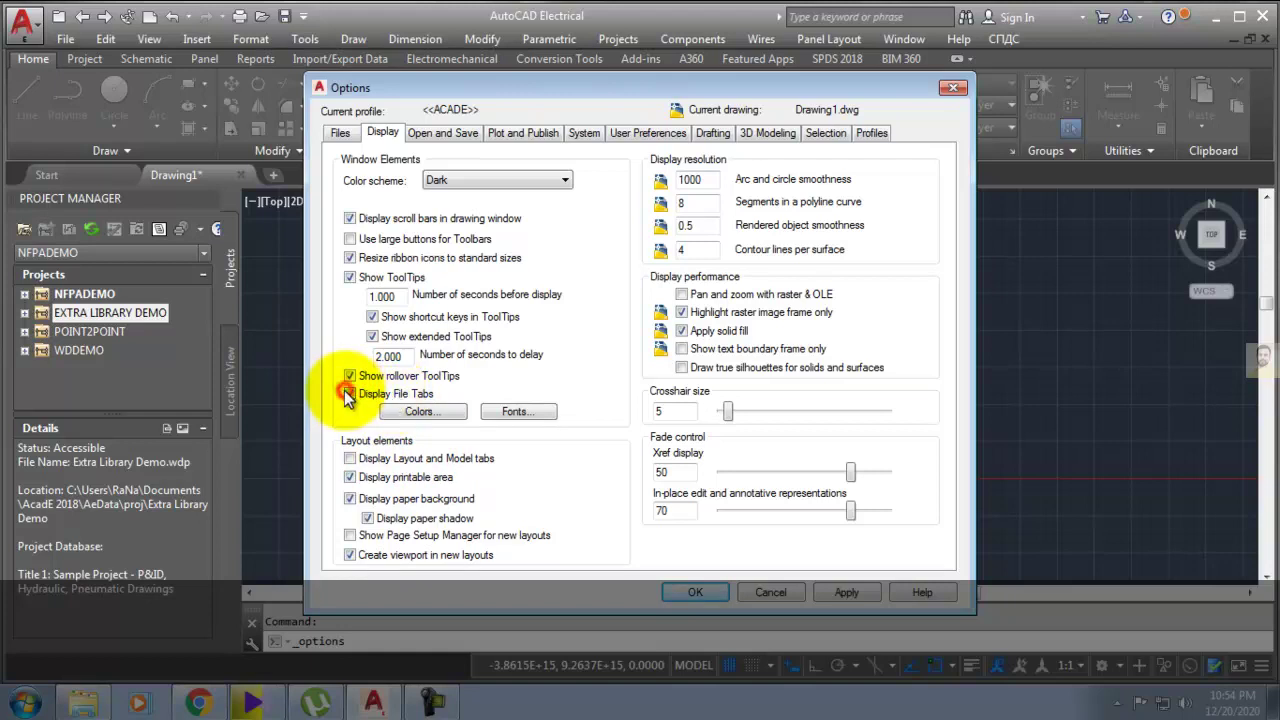
pyautogui.click(690, 593)
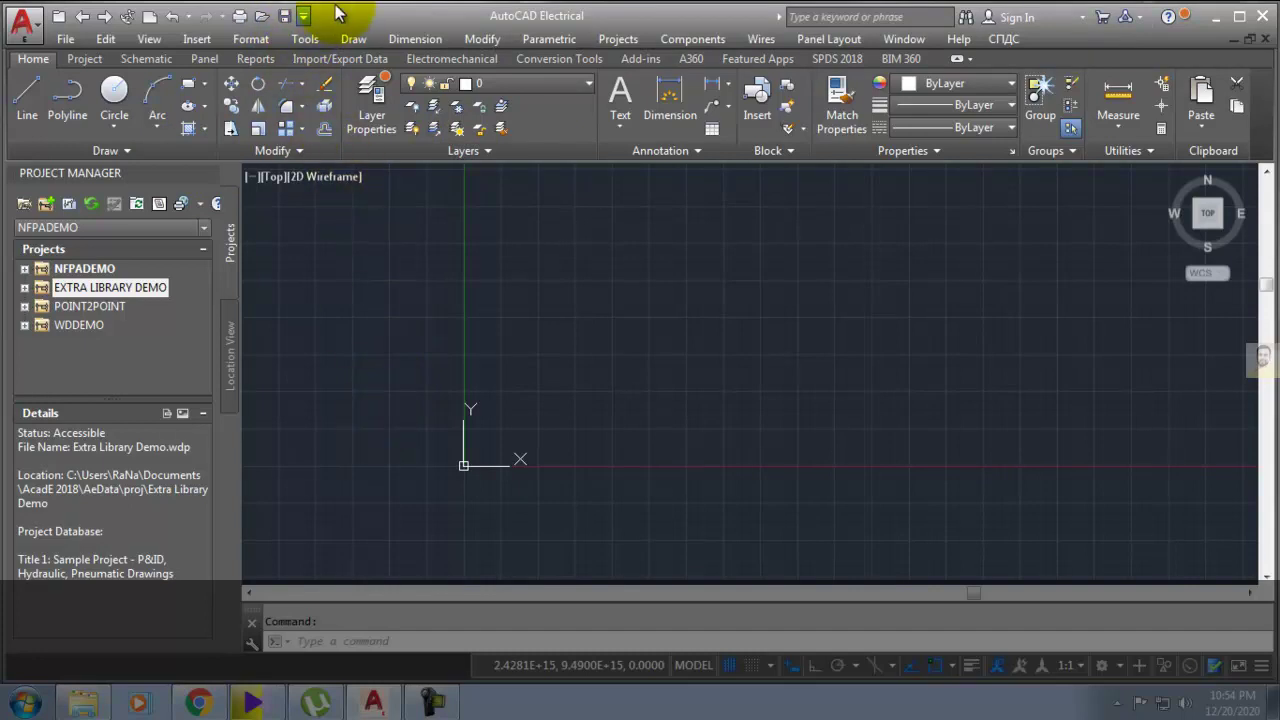
# Step: Re-enable Display File Tabs in Options so Start and Drawing1 tabs reappear
pyautogui.click(305, 39)
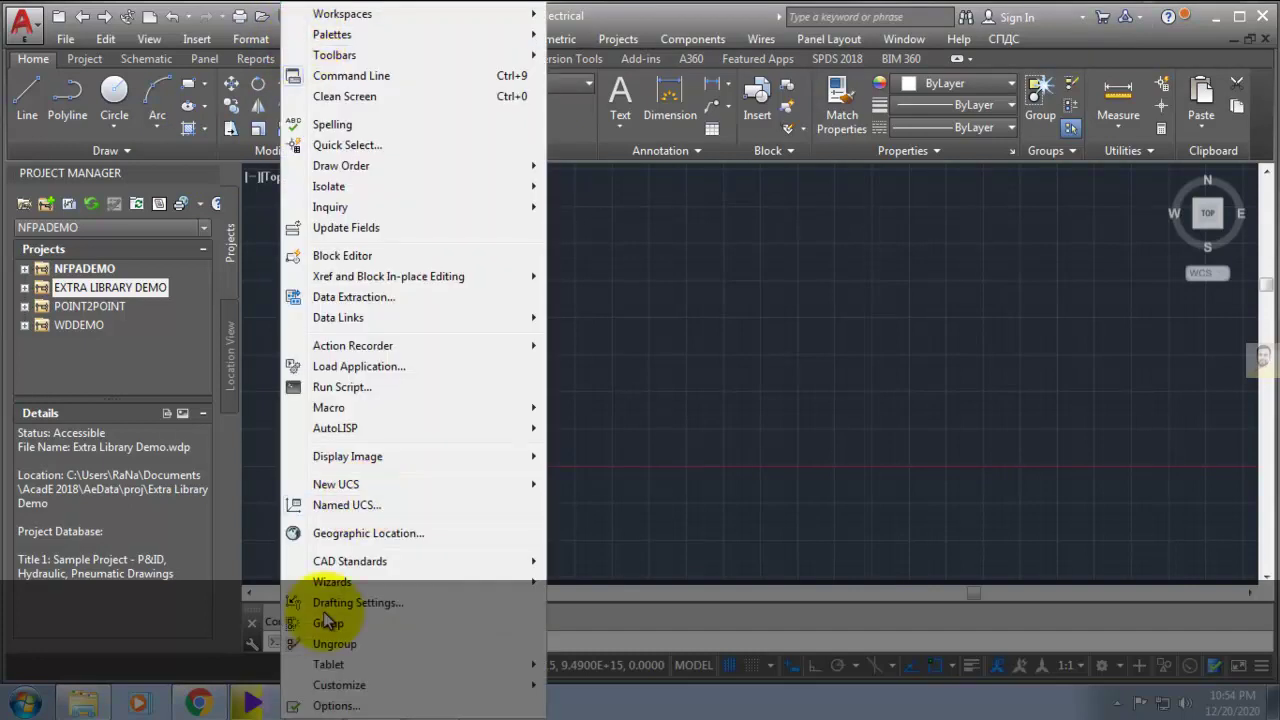
pyautogui.click(335, 706)
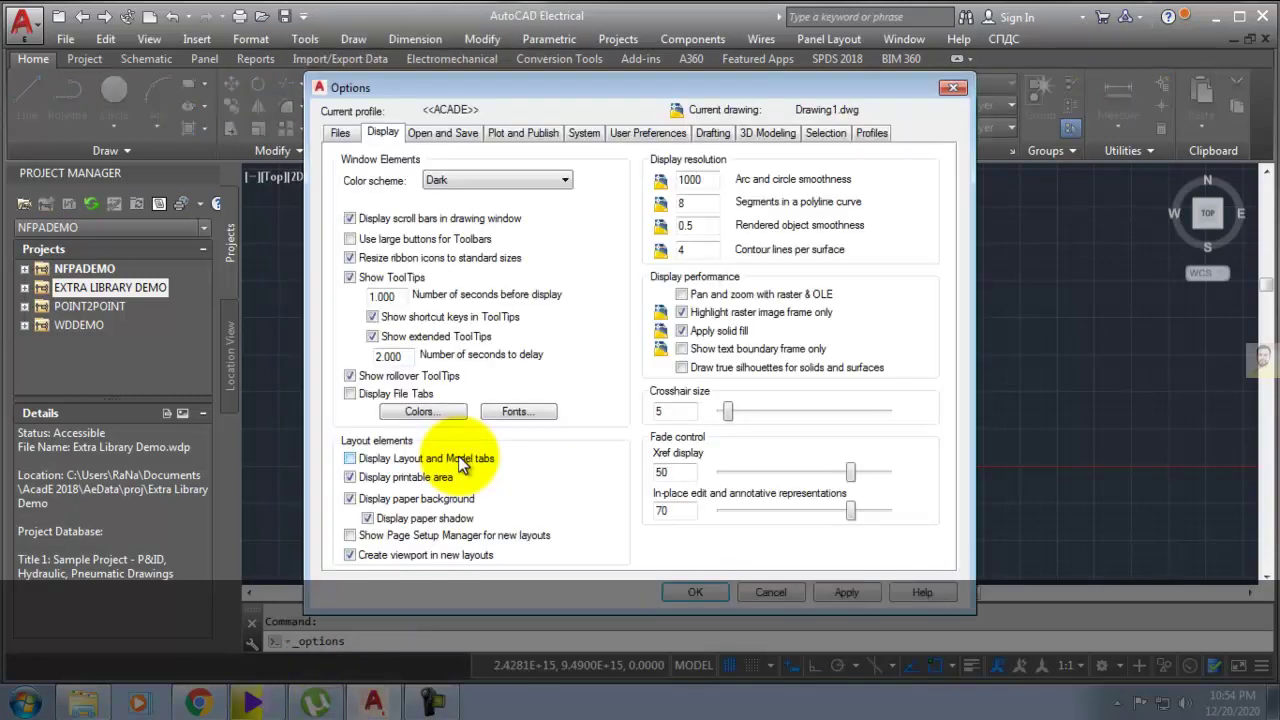
pyautogui.click(349, 393)
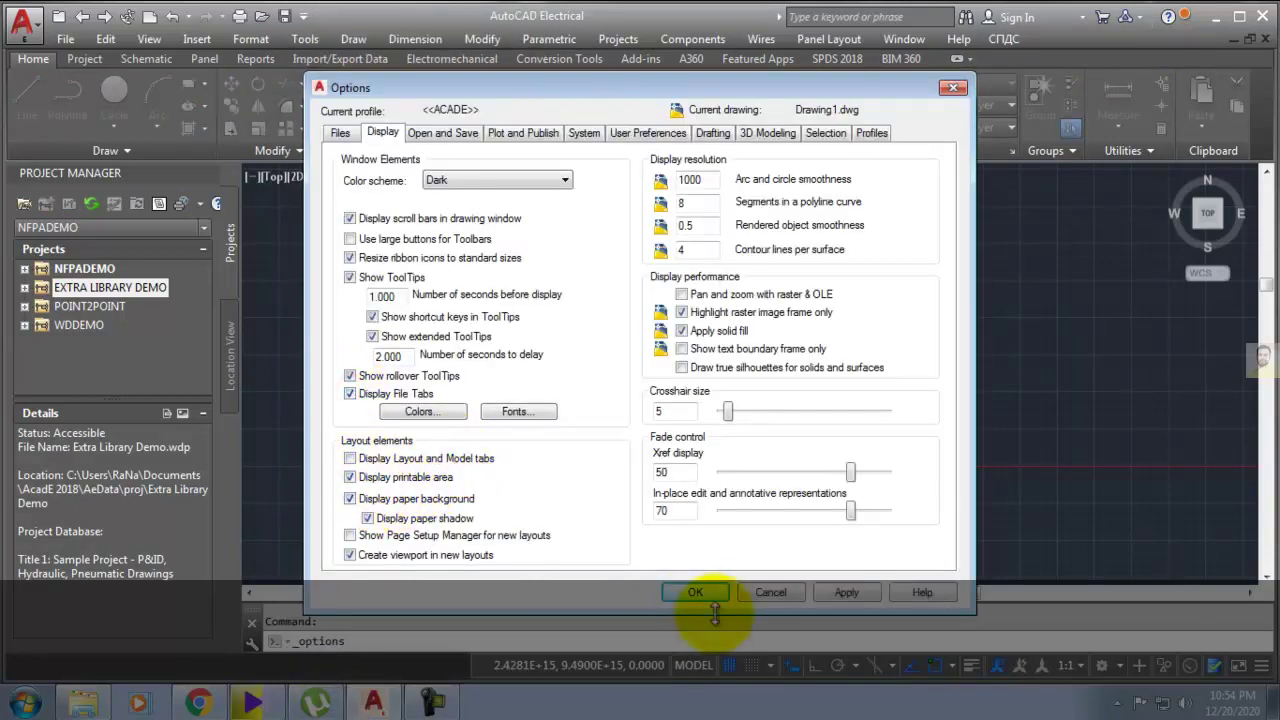
pyautogui.click(846, 592)
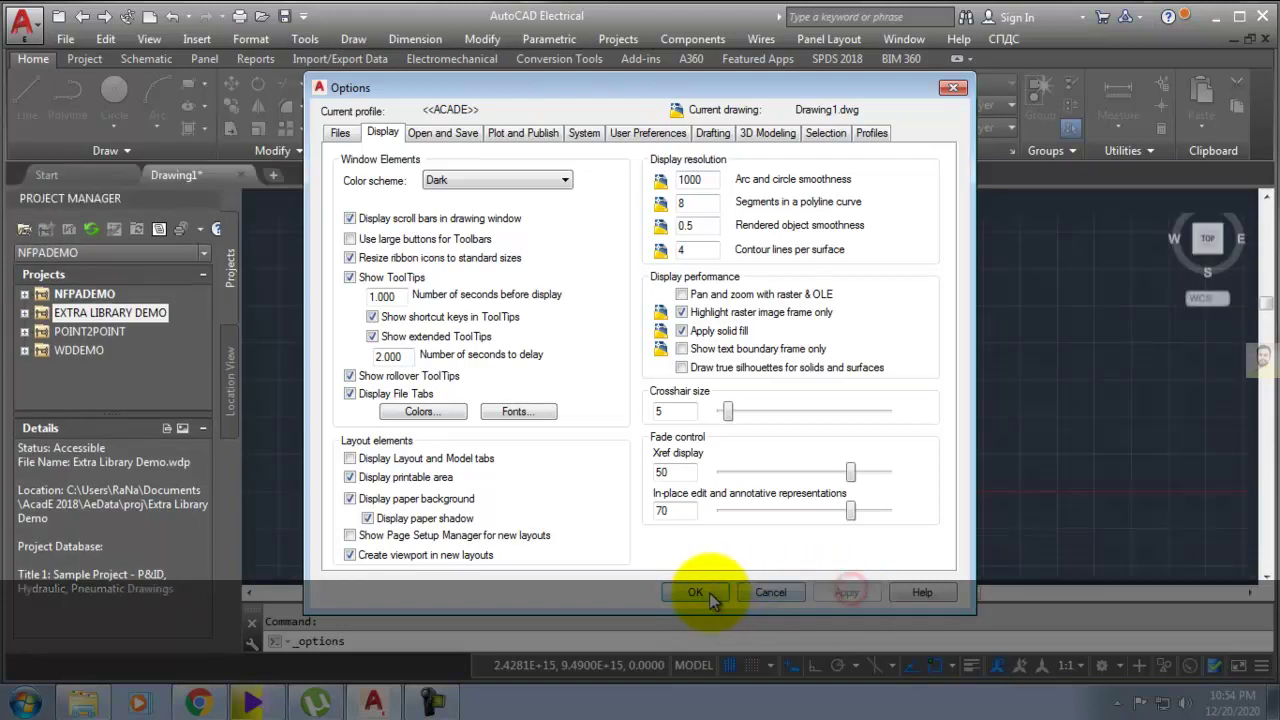
pyautogui.click(692, 592)
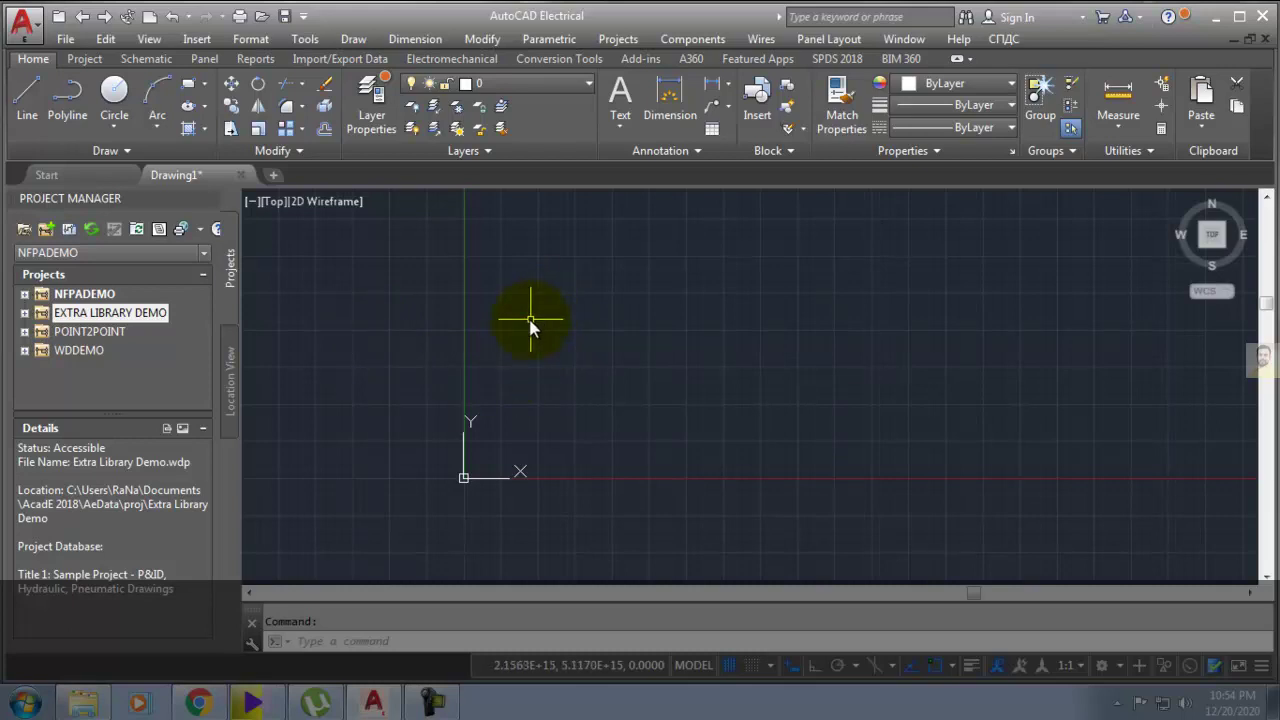
pyautogui.write('OPTI')
pyautogui.press('Return')
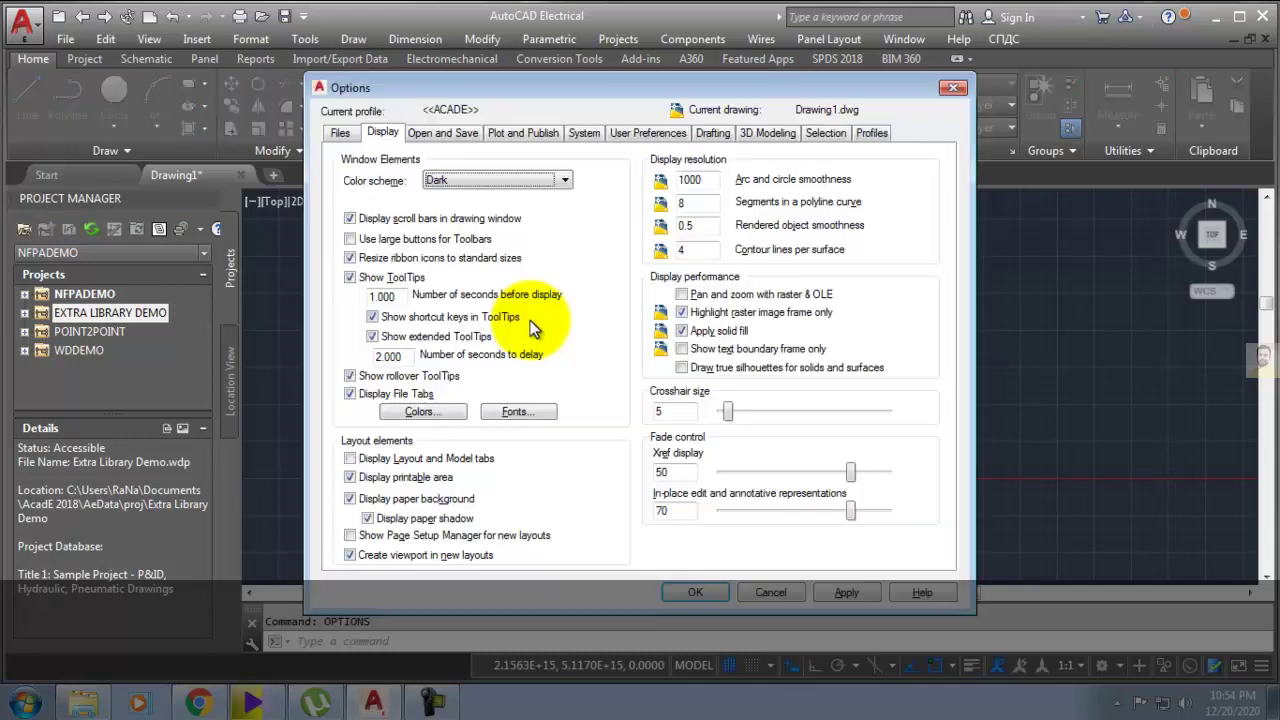
pyautogui.click(363, 395)
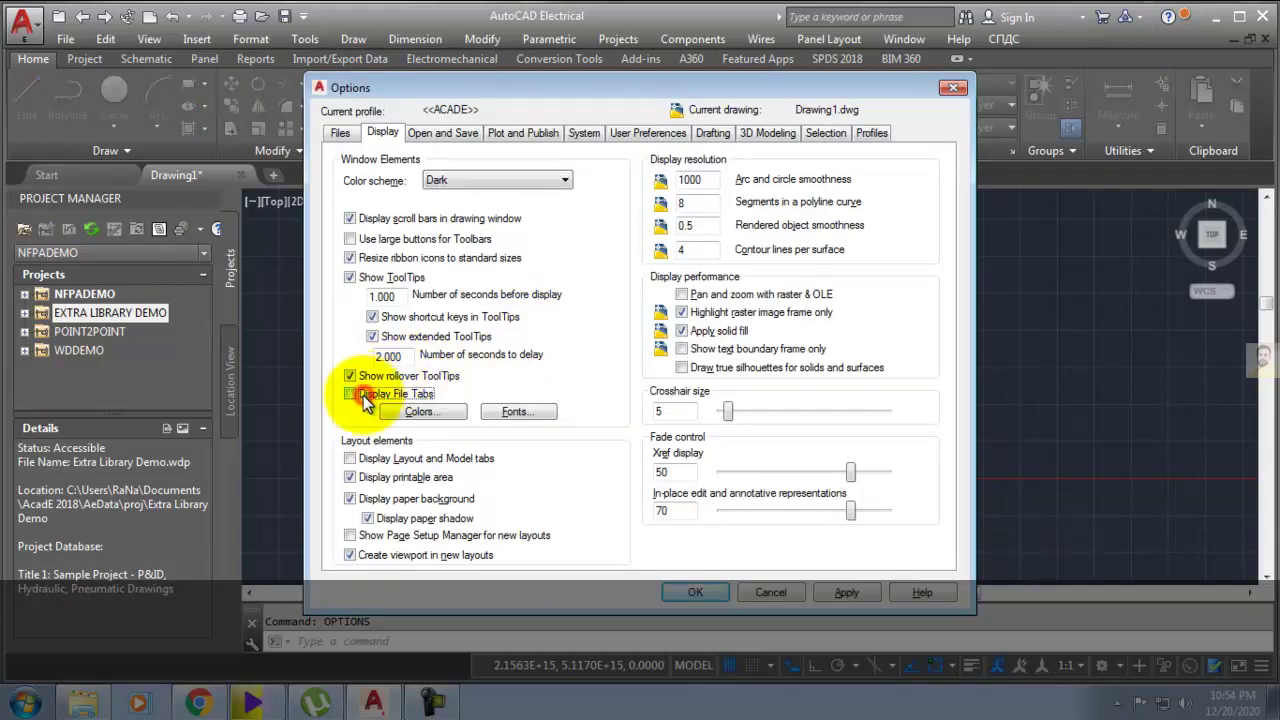
pyautogui.click(705, 592)
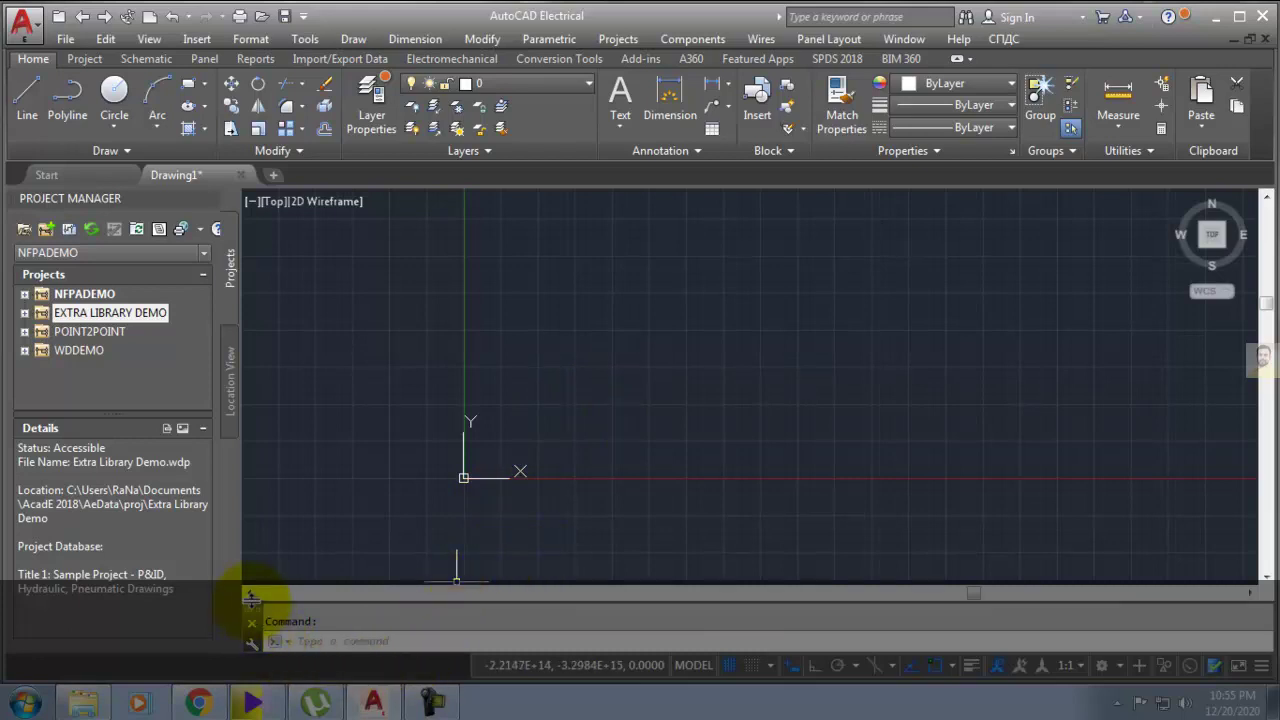
pyautogui.moveTo(175, 175)
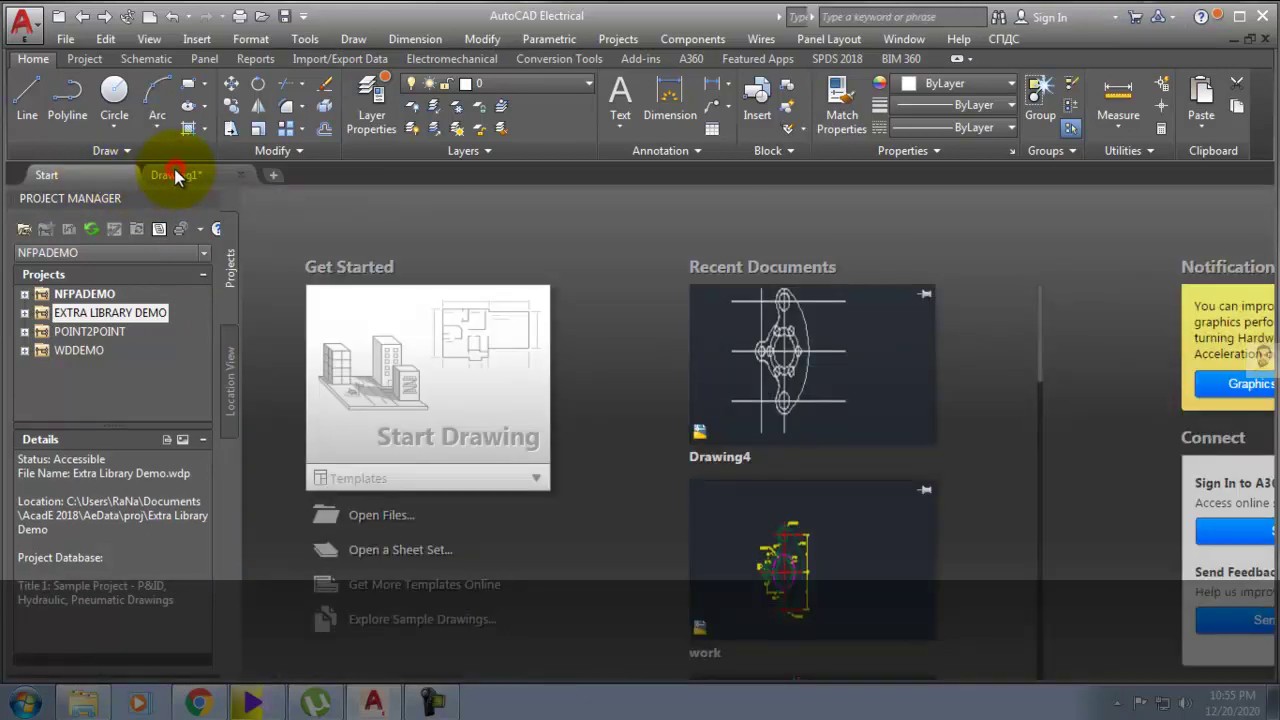
pyautogui.click(175, 174)
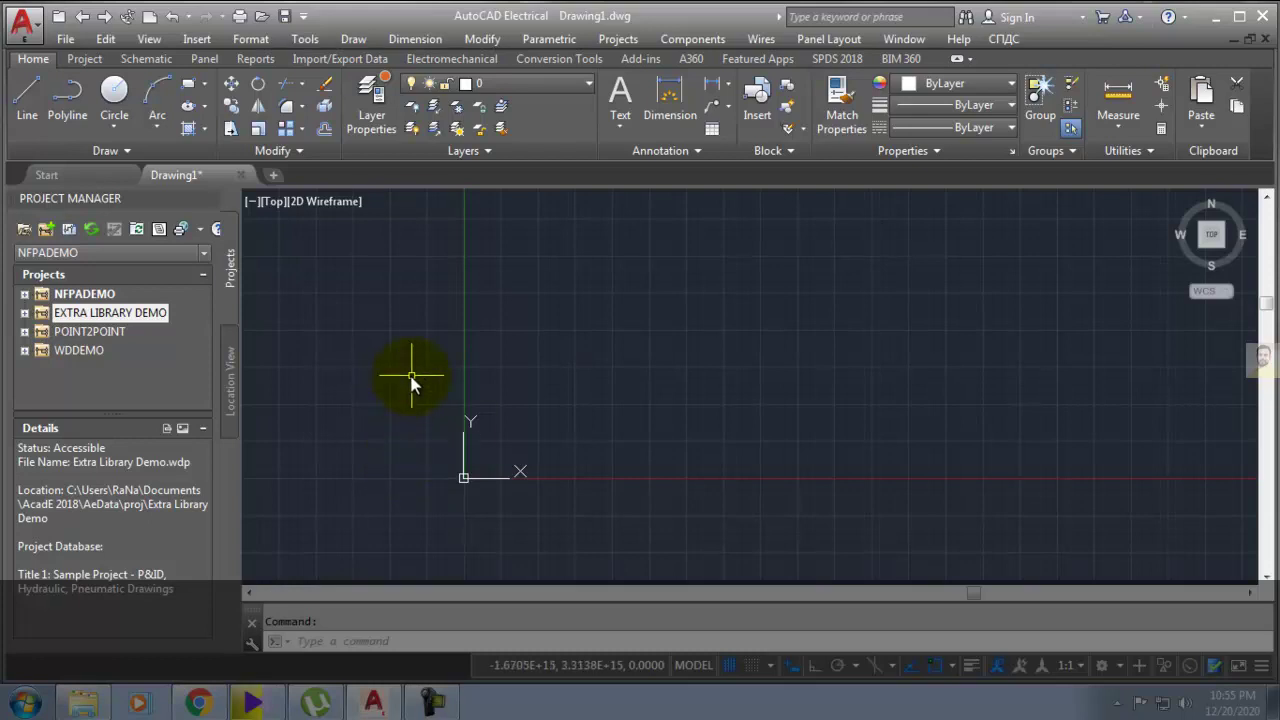
# Step: Turn on Display Layout and Model tabs in the Options Display settings
pyautogui.click(299, 38)
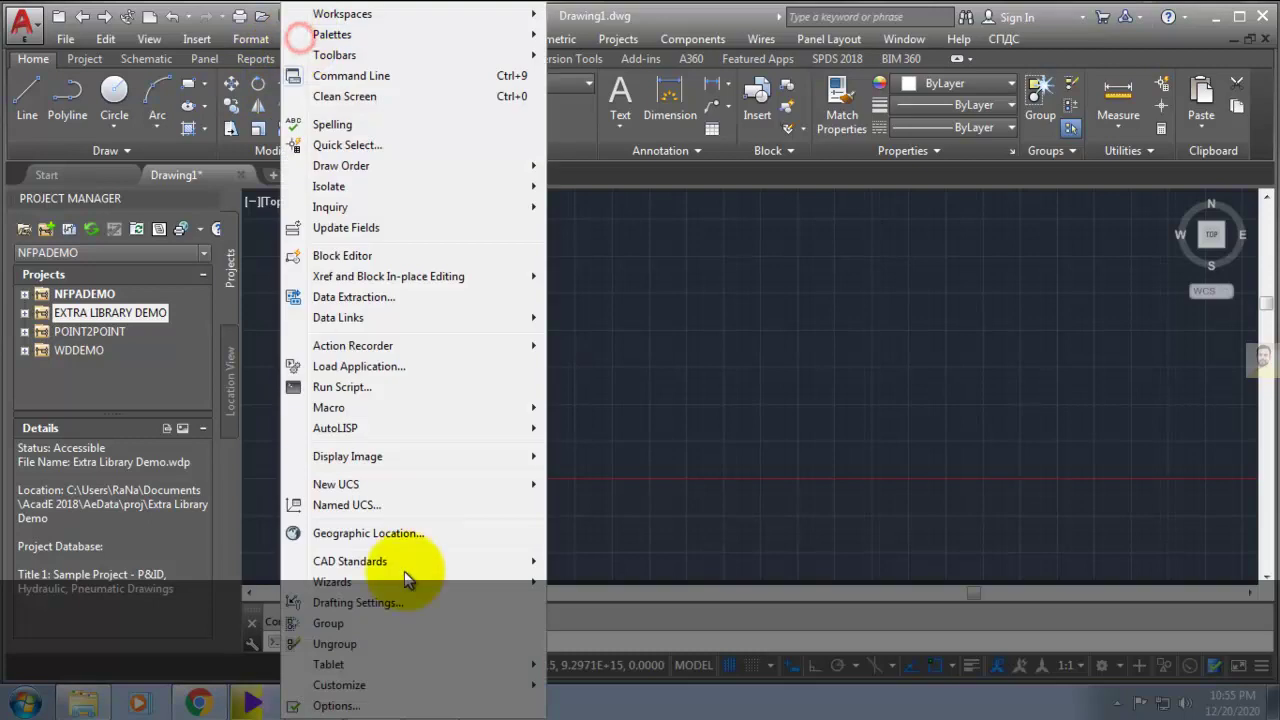
pyautogui.click(337, 705)
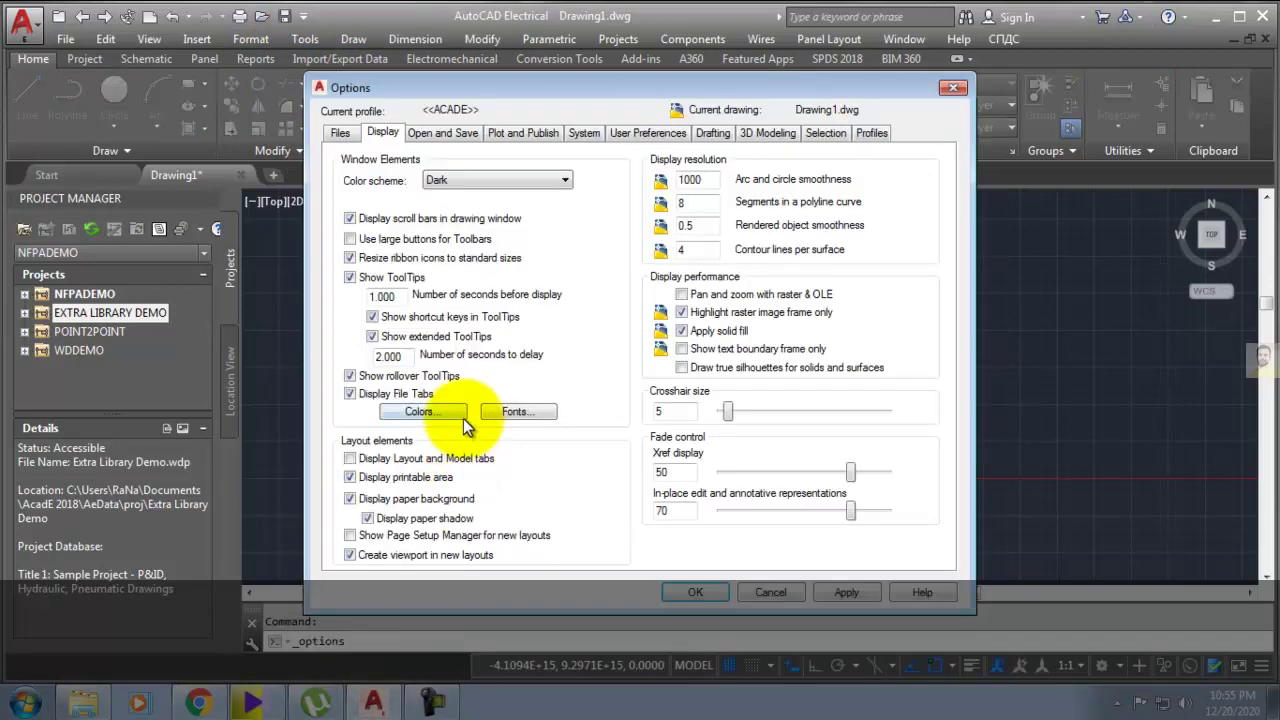
pyautogui.click(350, 460)
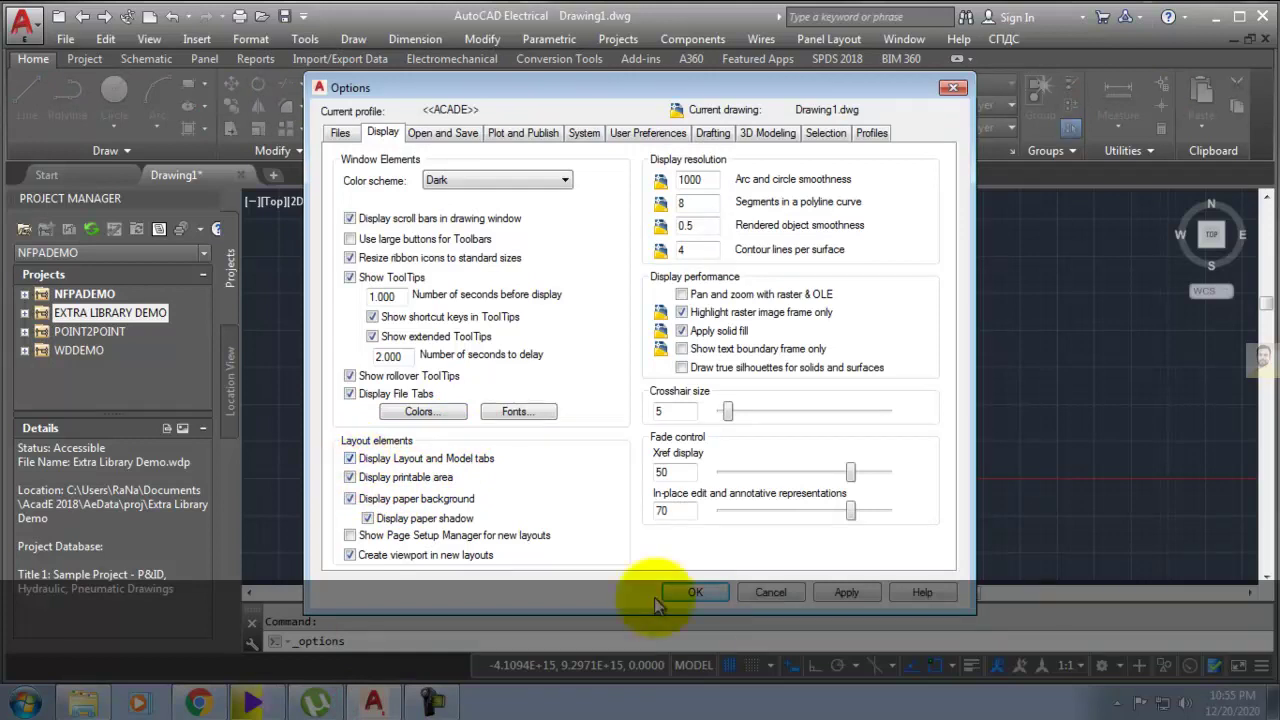
pyautogui.click(697, 593)
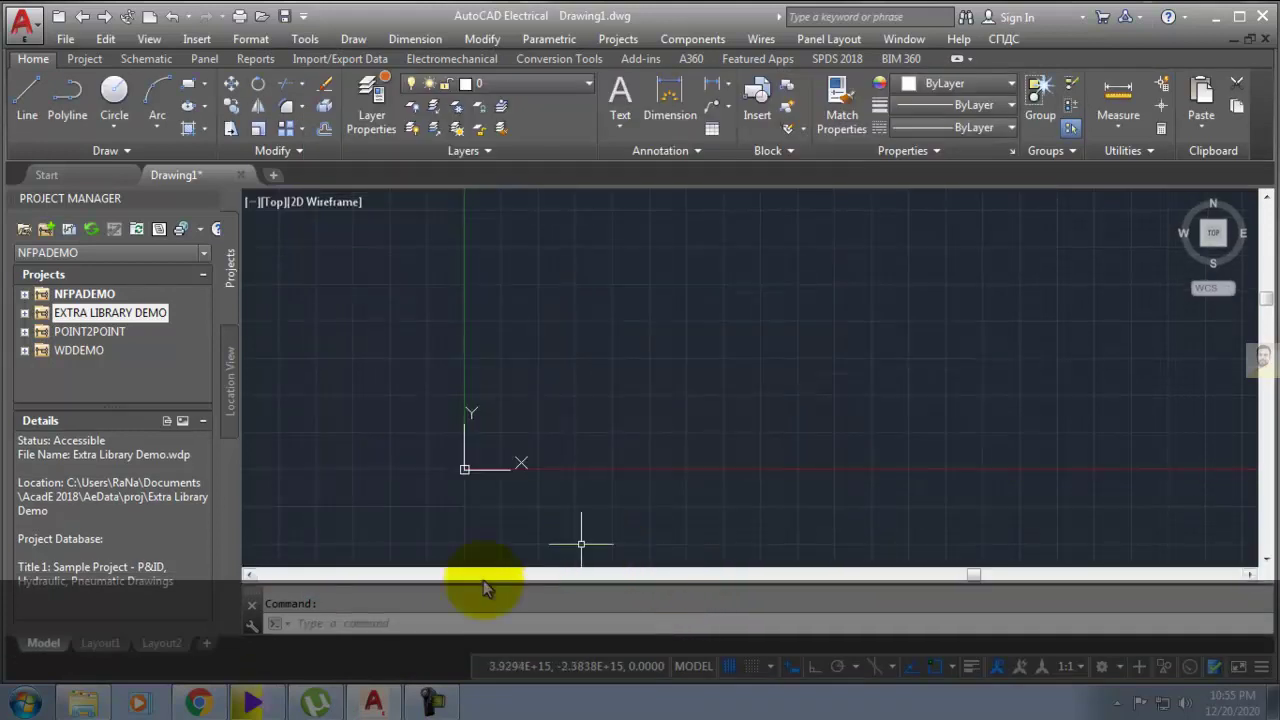
# Step: Switch through Layout2 and Layout1, then return to the Model tab
pyautogui.click(162, 643)
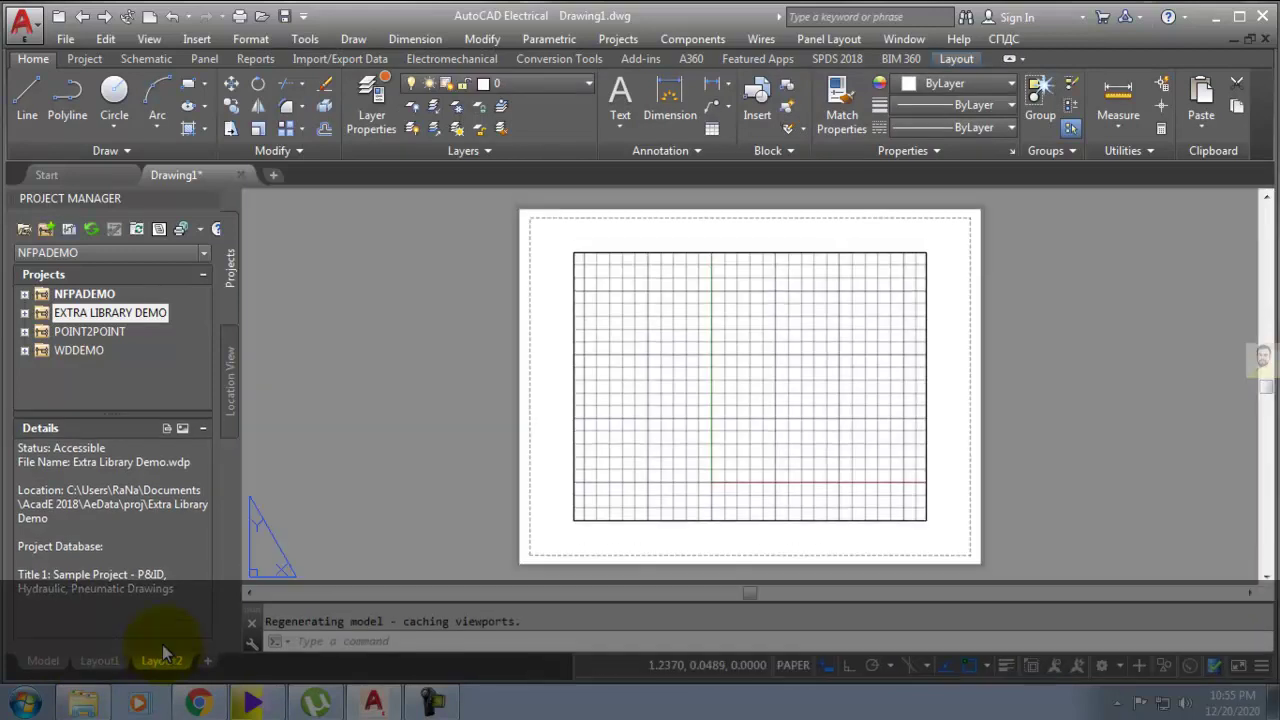
pyautogui.click(112, 662)
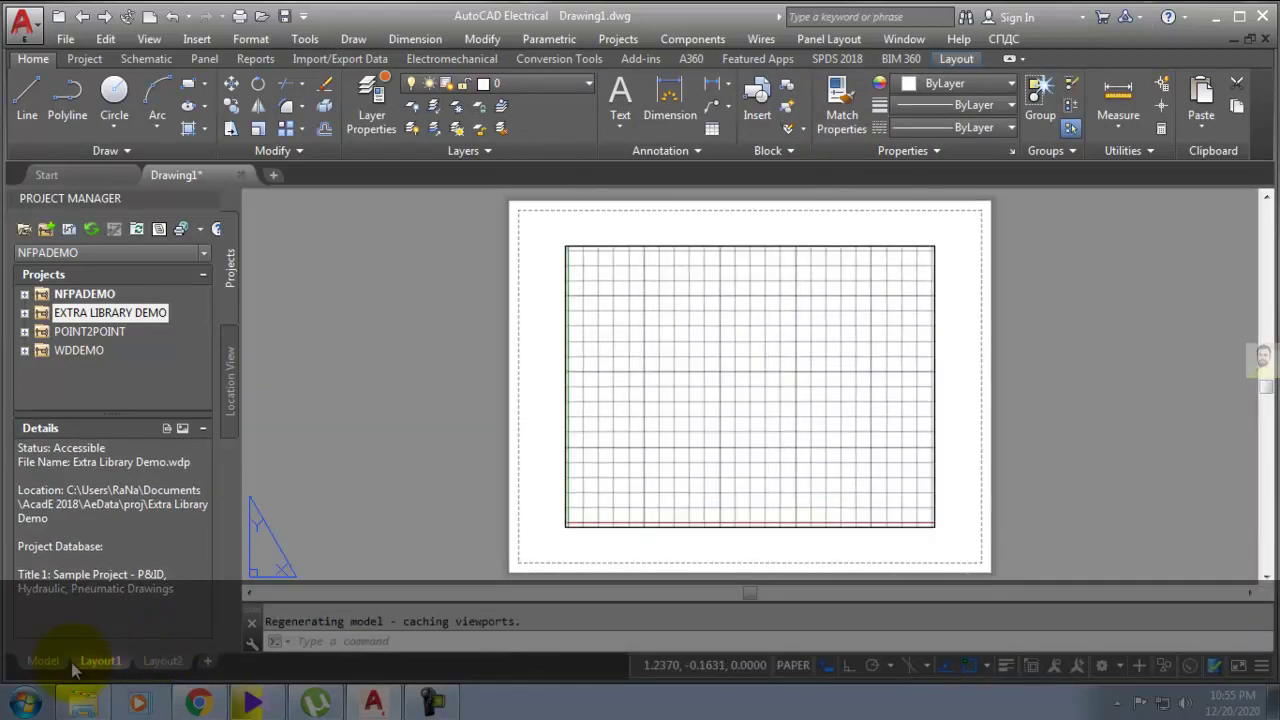
pyautogui.click(45, 662)
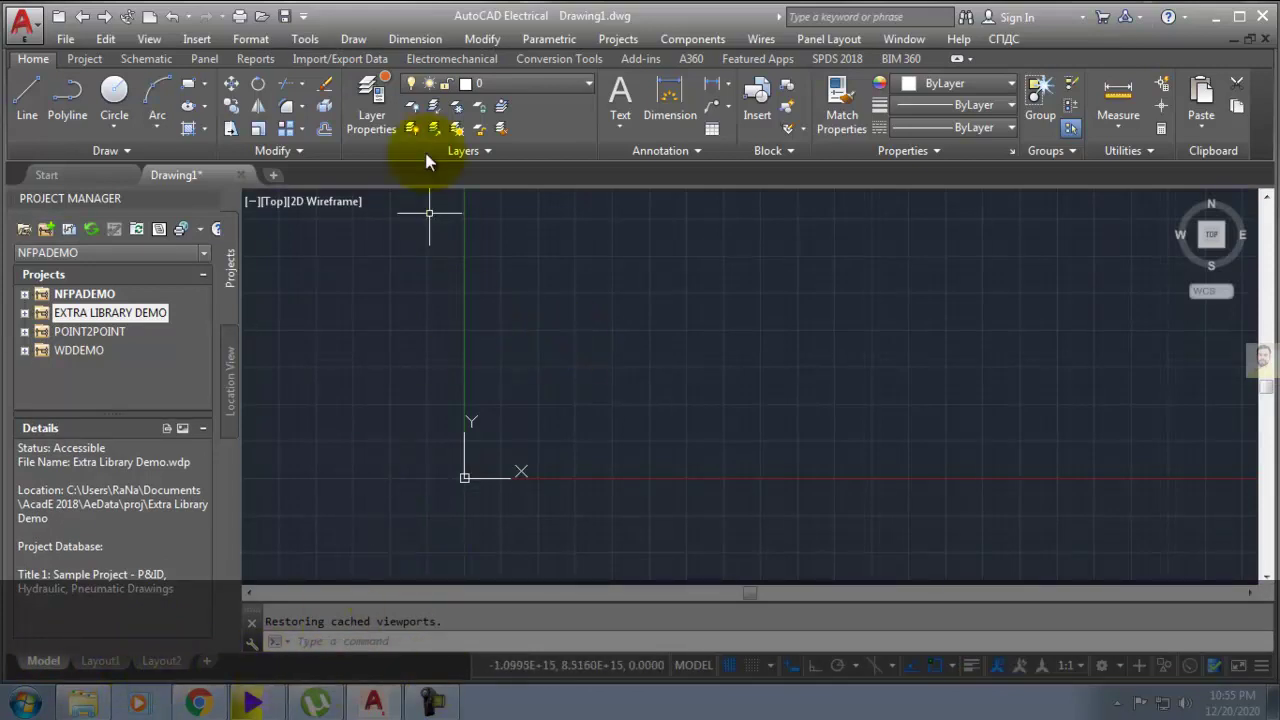
pyautogui.click(306, 40)
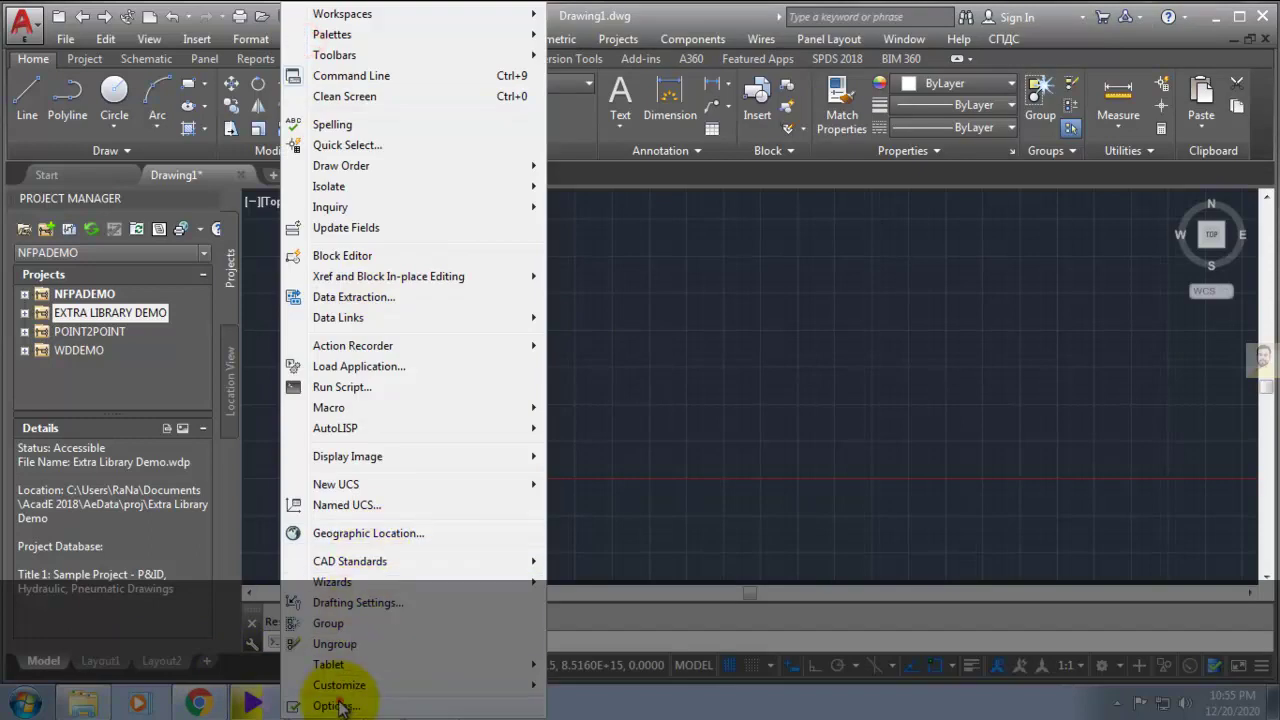
pyautogui.press('Escape')
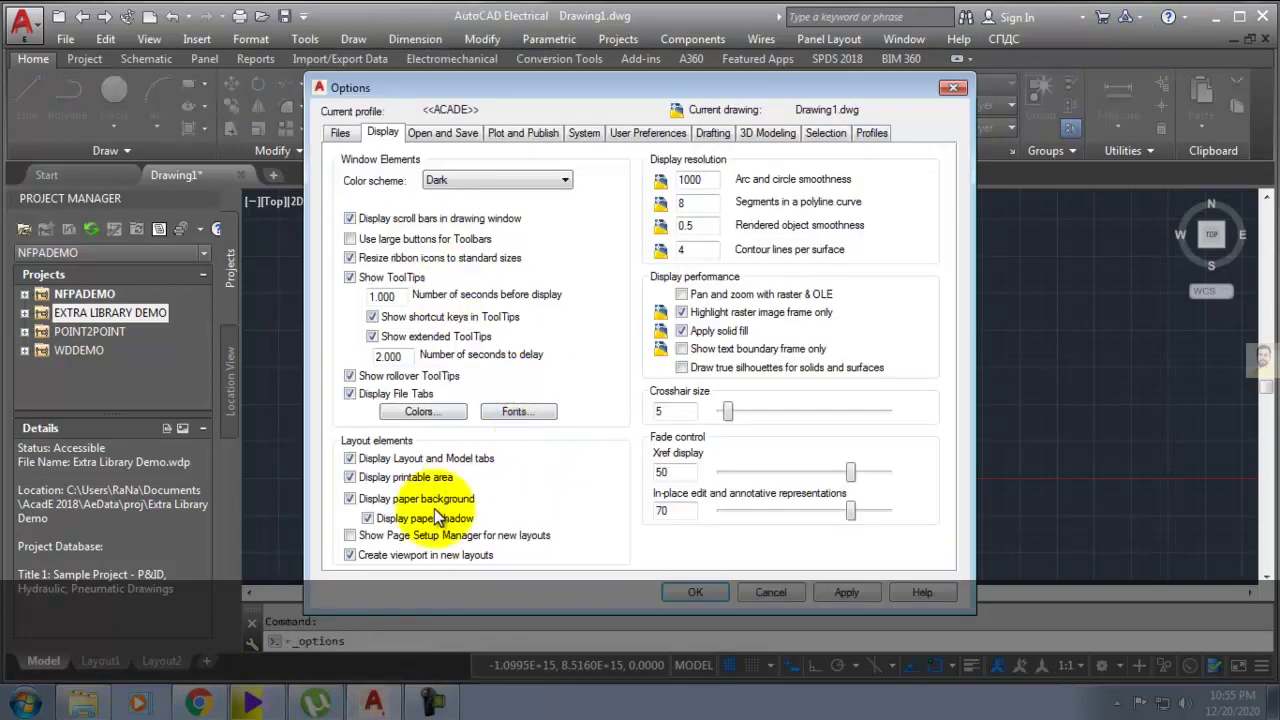
pyautogui.click(351, 460)
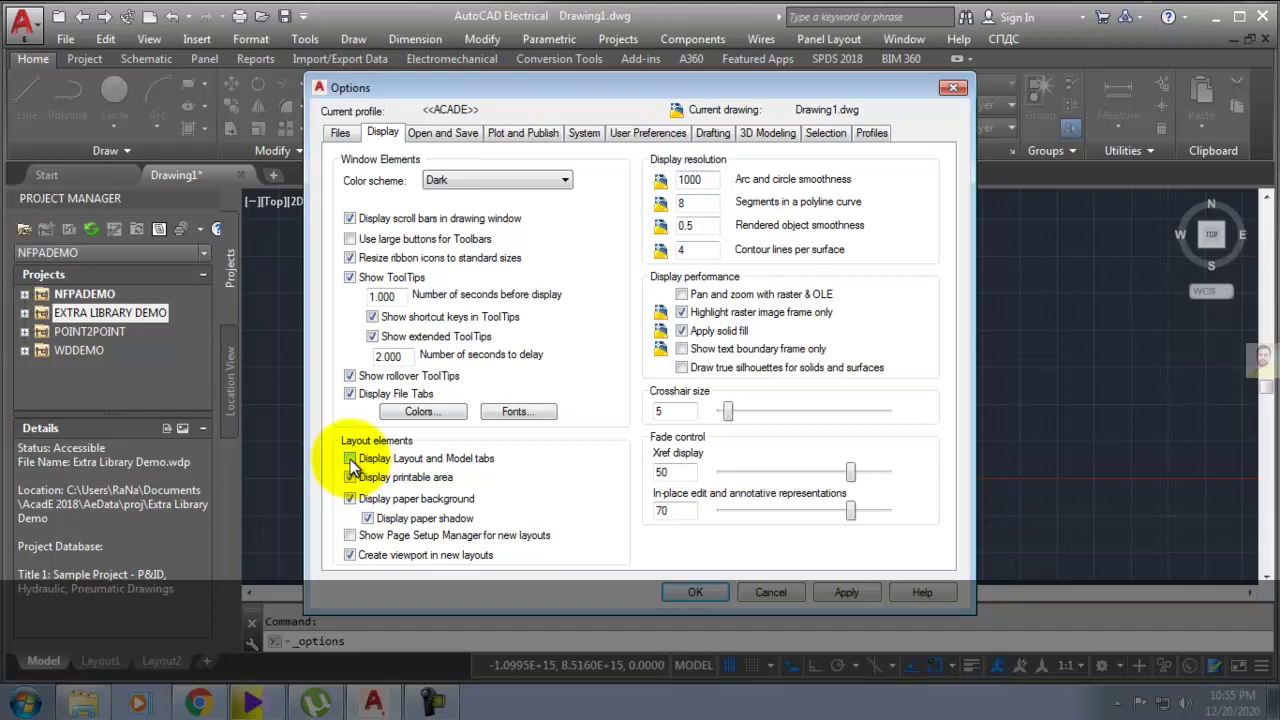
pyautogui.click(350, 459)
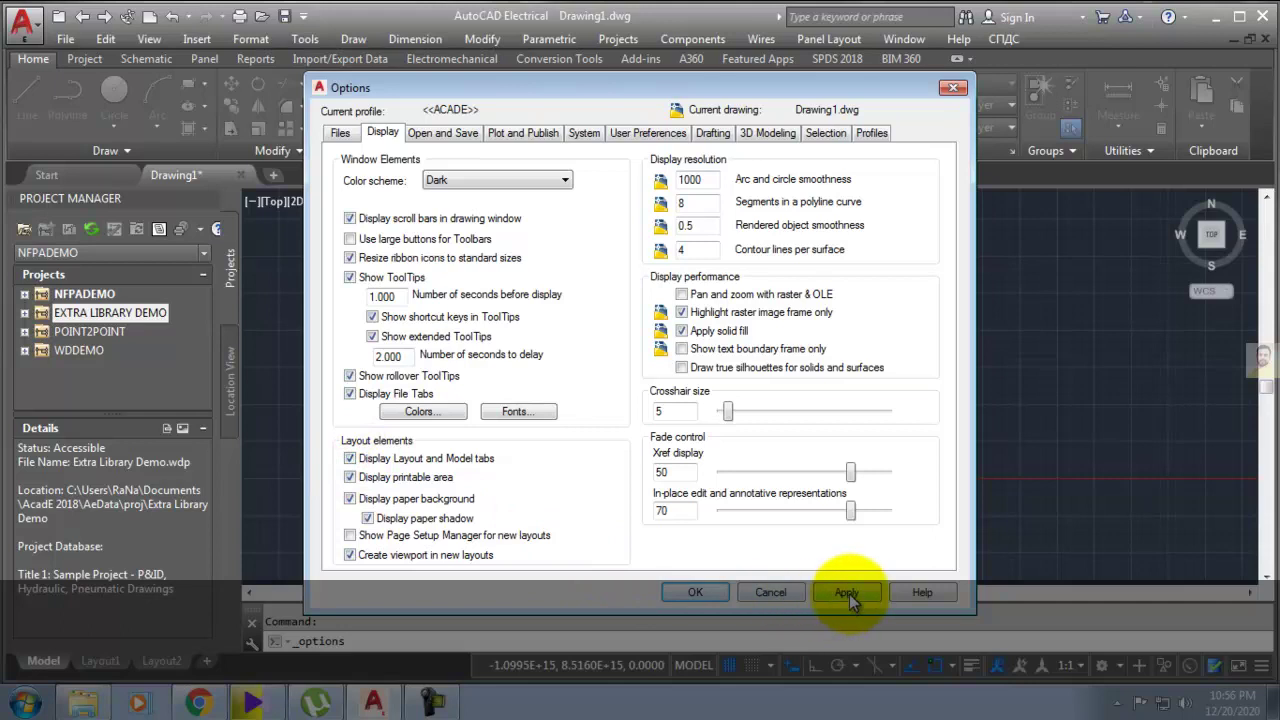
pyautogui.click(695, 592)
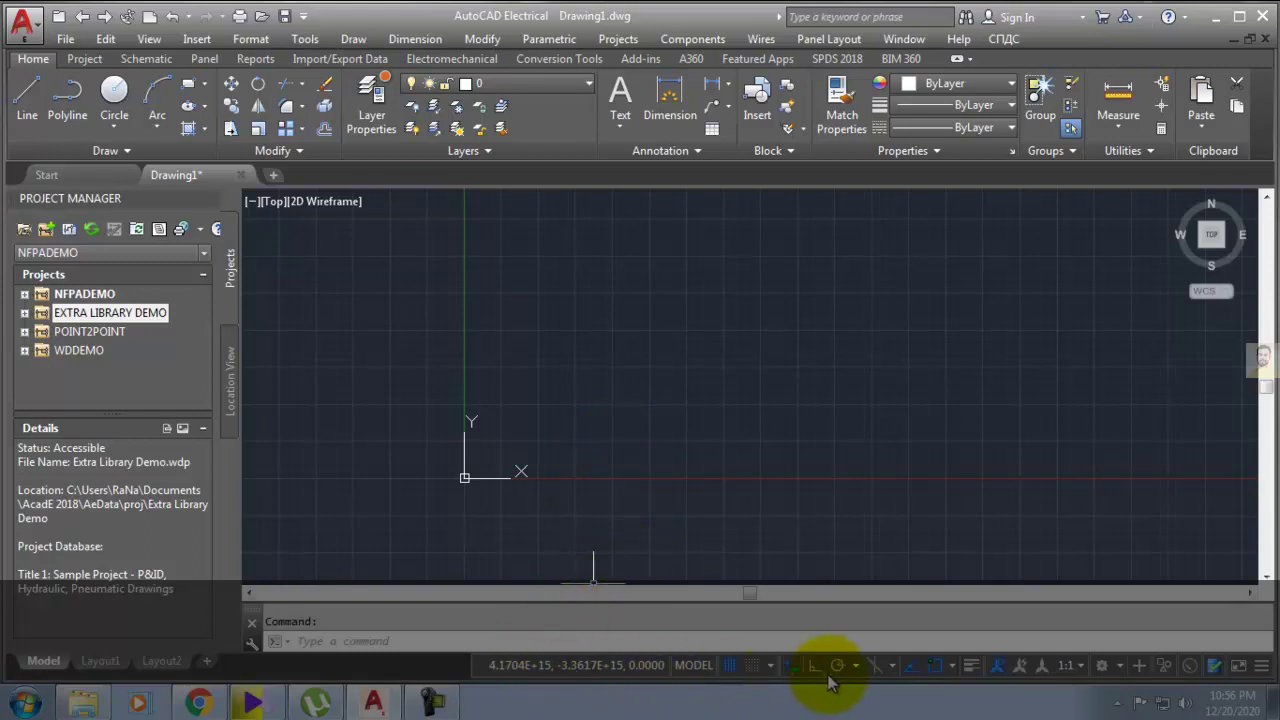
# Step: Open the status bar Customization menu, turn snap on, and toggle the Polar, Ortho and Snap indicators
pyautogui.click(1262, 666)
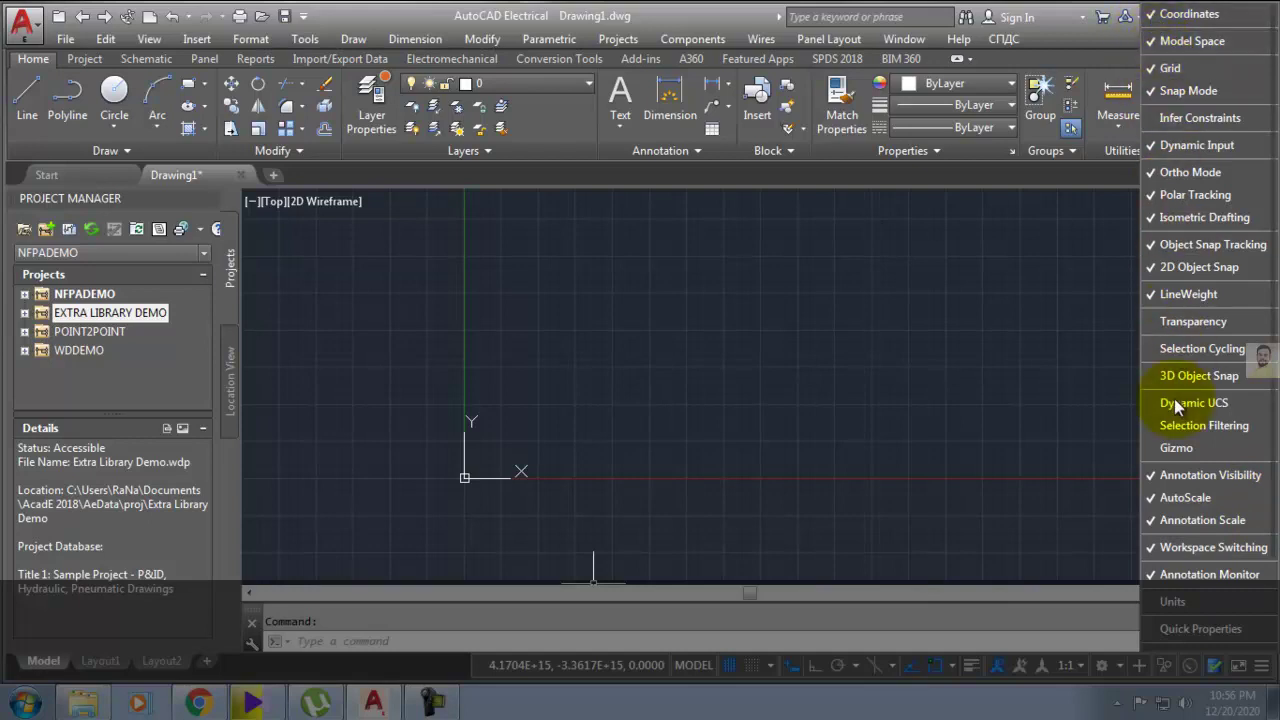
pyautogui.click(729, 666)
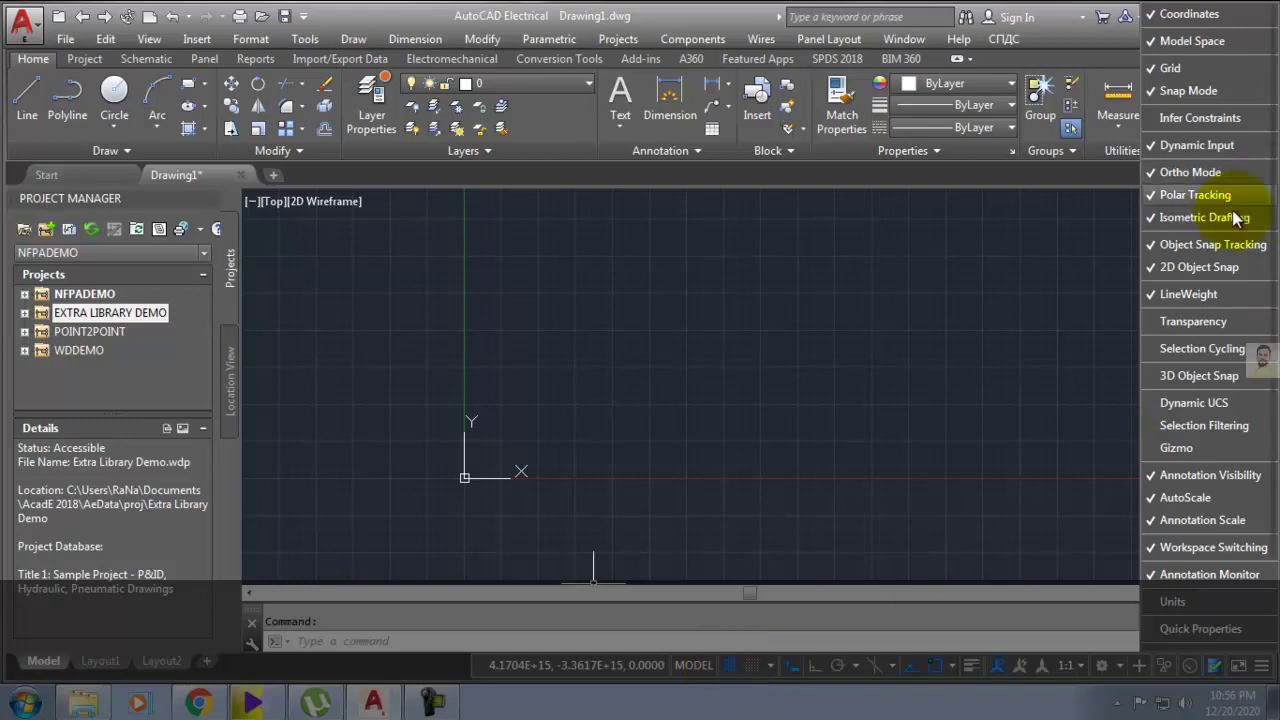
pyautogui.click(1157, 196)
pyautogui.click(1157, 196)
pyautogui.click(1154, 174)
pyautogui.click(1154, 174)
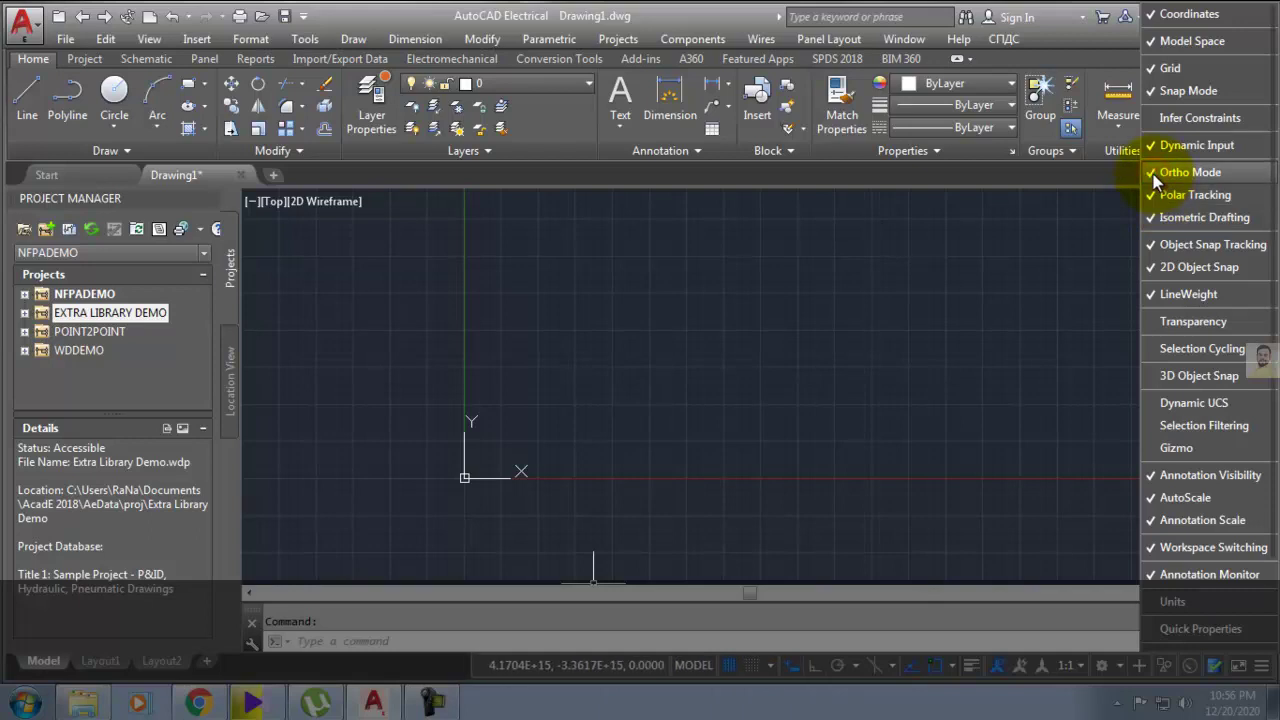
pyautogui.click(1154, 91)
pyautogui.click(1154, 91)
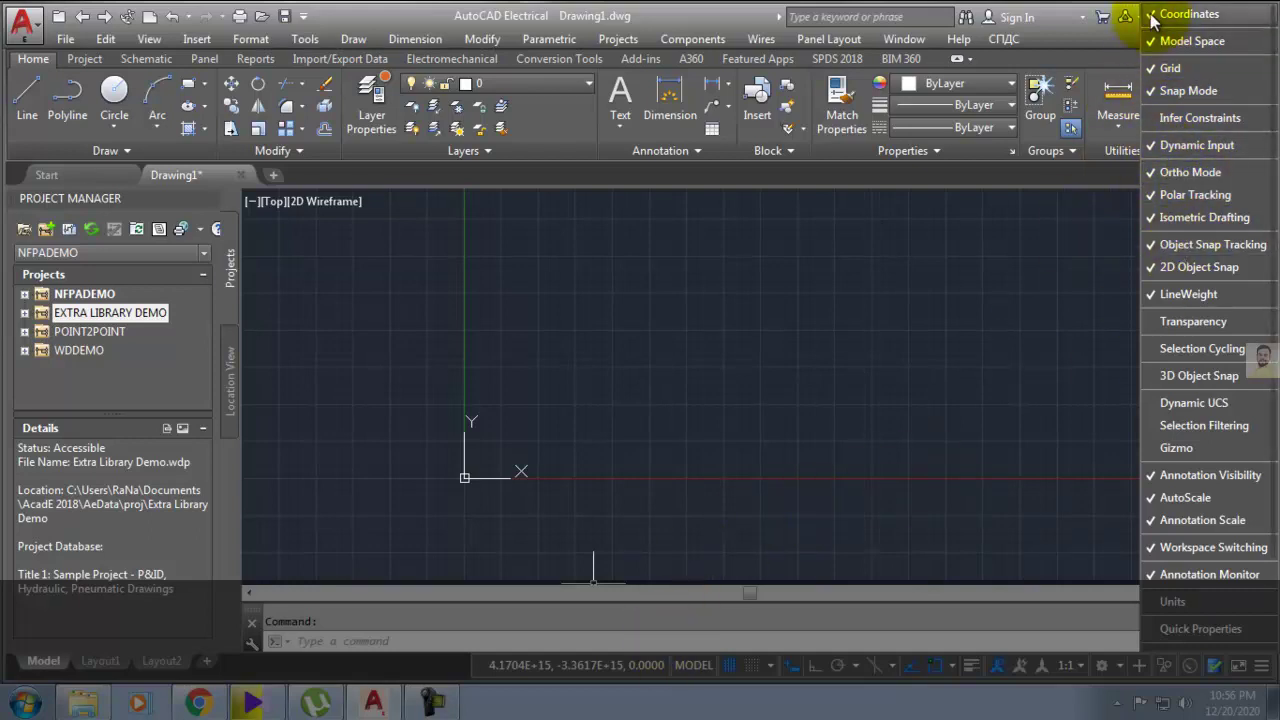
# Step: Enable the Coordinates readout, turn Dynamic Input off, and close the customization menu
pyautogui.click(1152, 15)
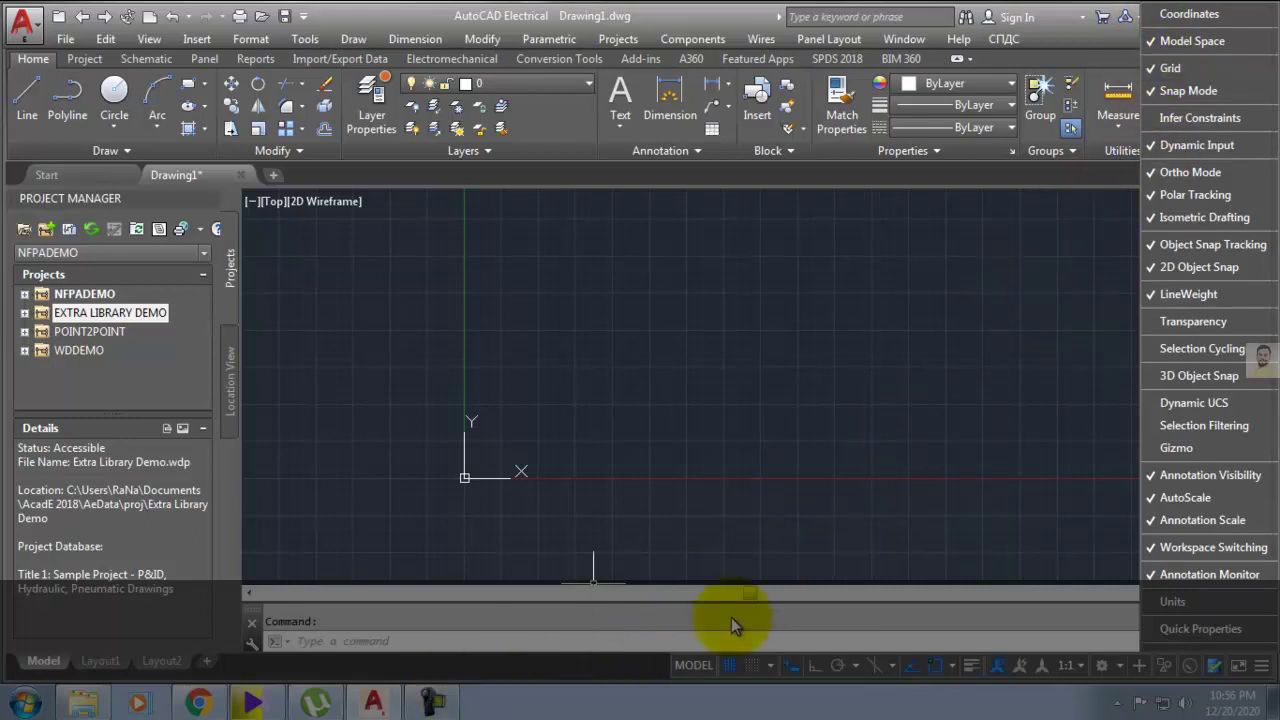
pyautogui.click(1160, 15)
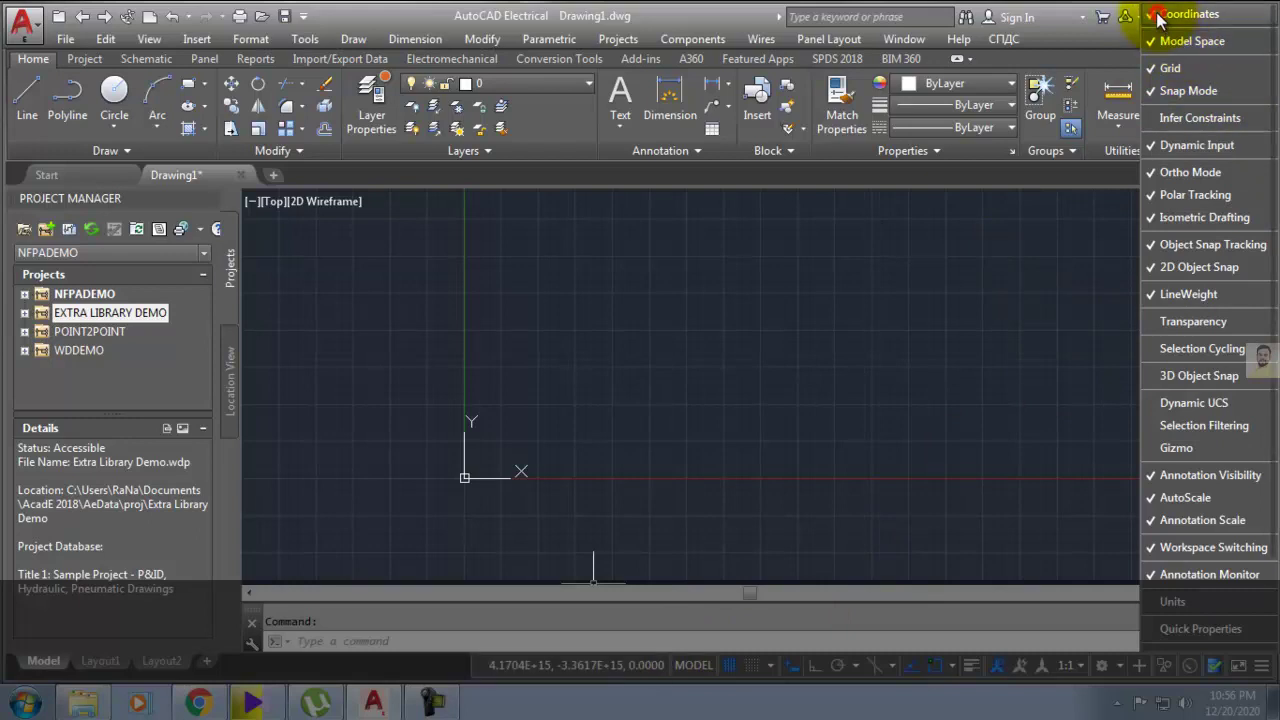
pyautogui.click(788, 667)
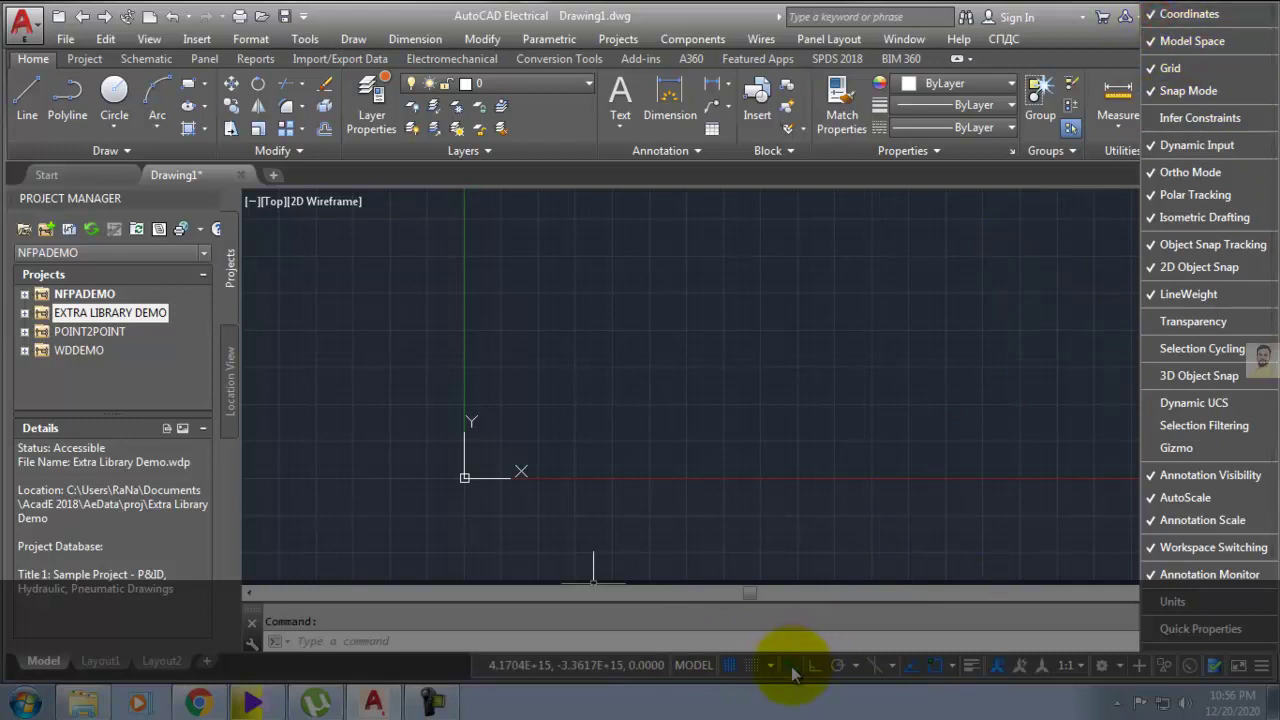
pyautogui.click(791, 666)
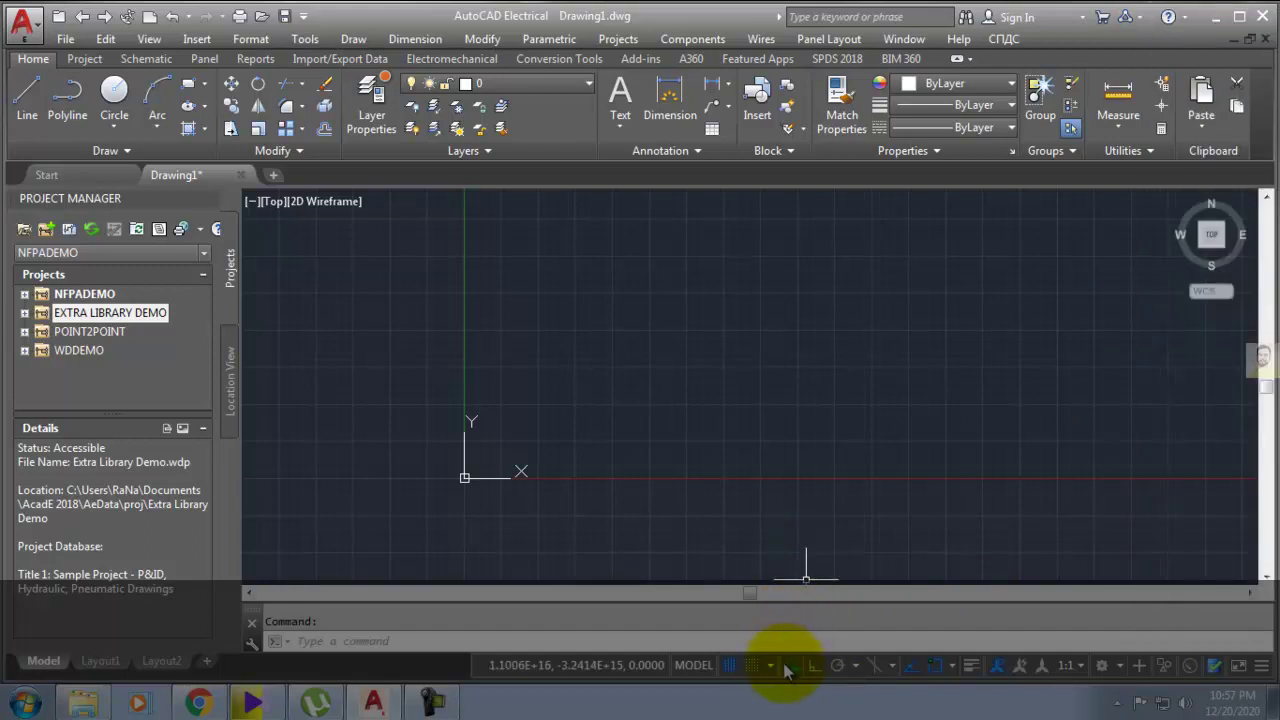
pyautogui.click(741, 396)
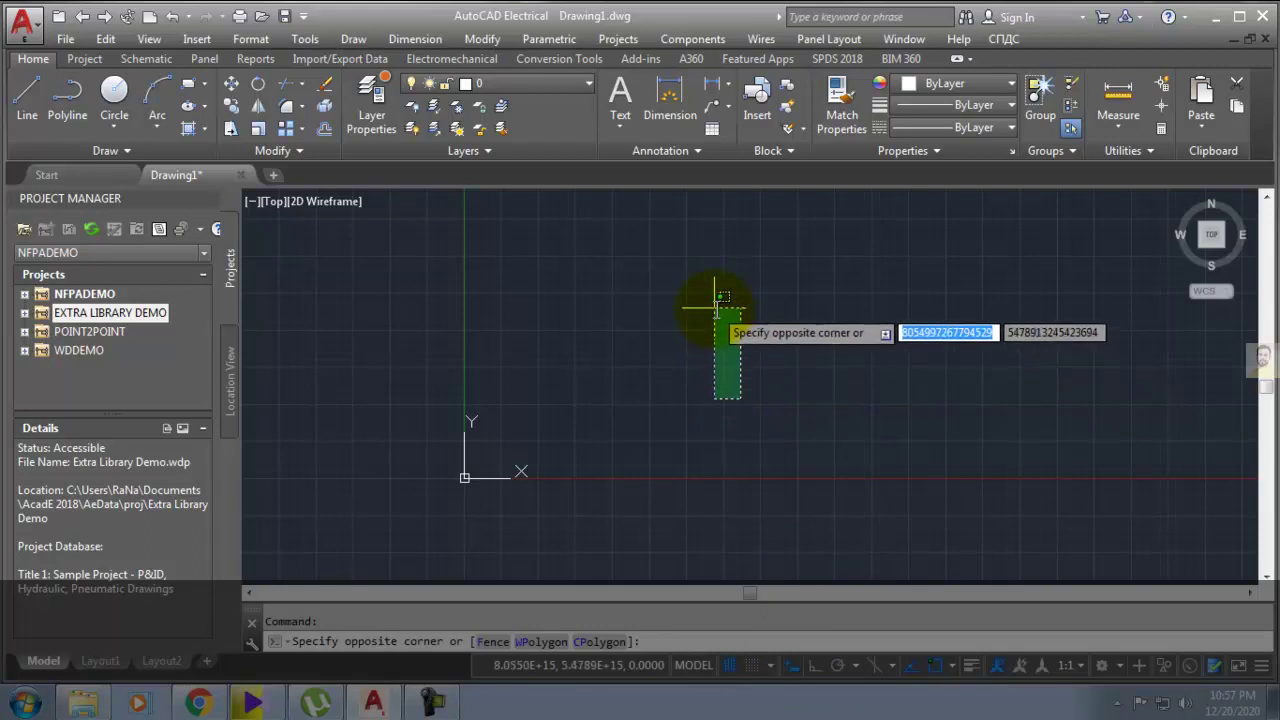
pyautogui.click(720, 297)
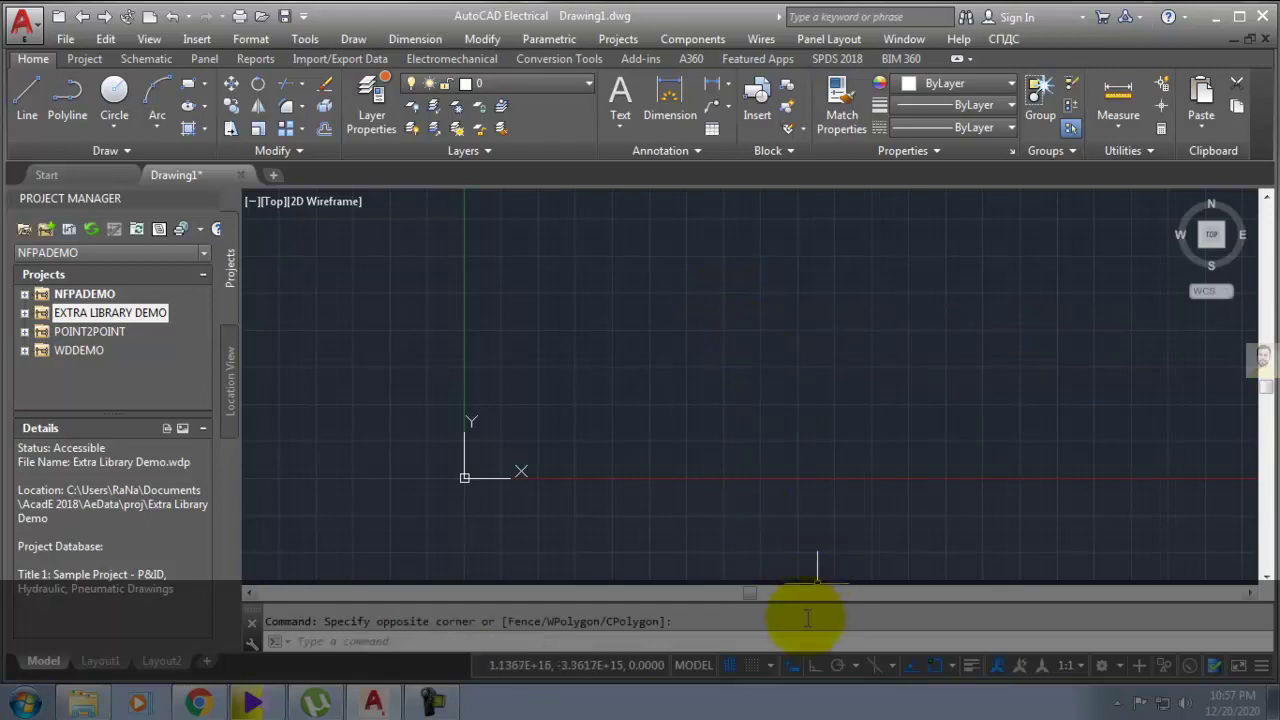
pyautogui.click(787, 665)
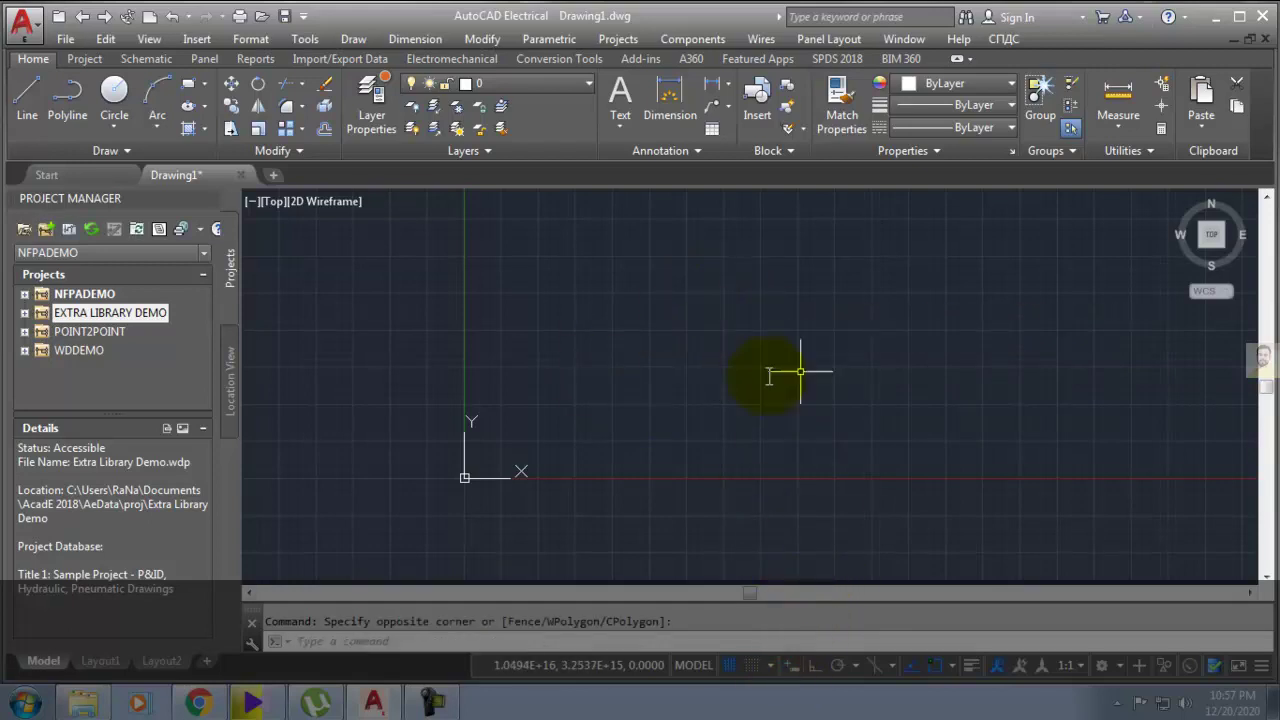
pyautogui.click(789, 667)
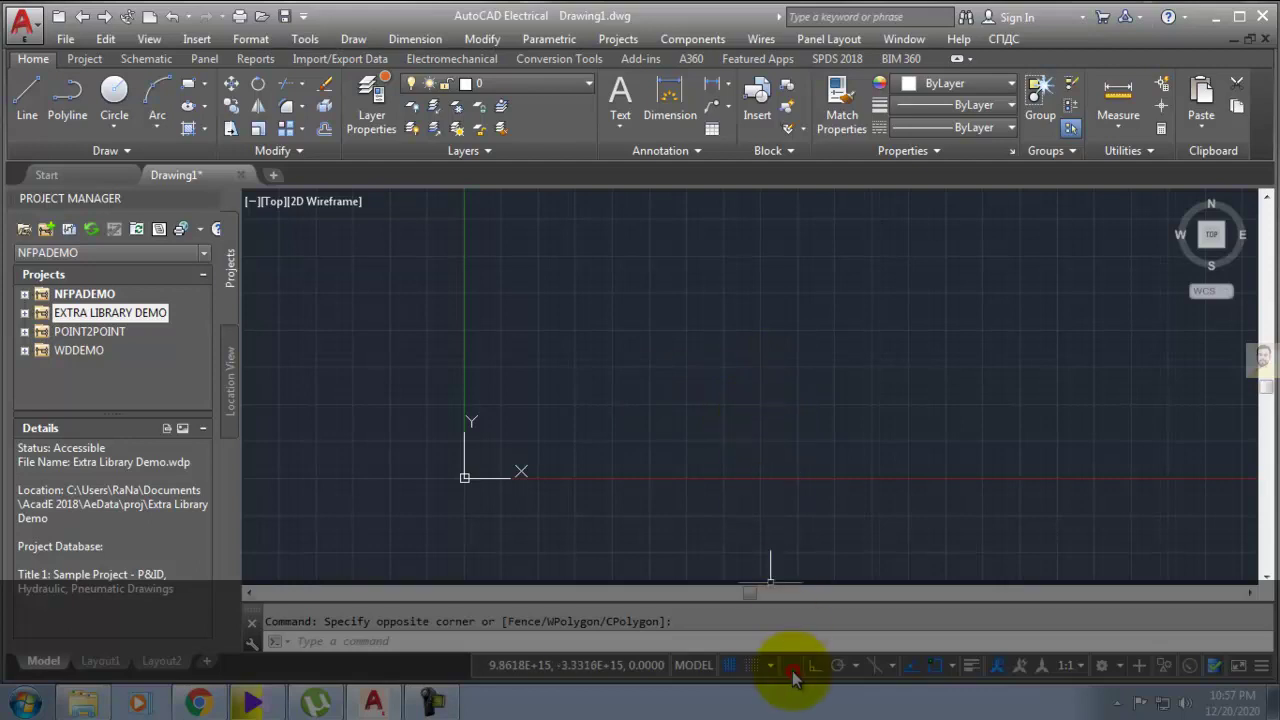
pyautogui.click(1262, 665)
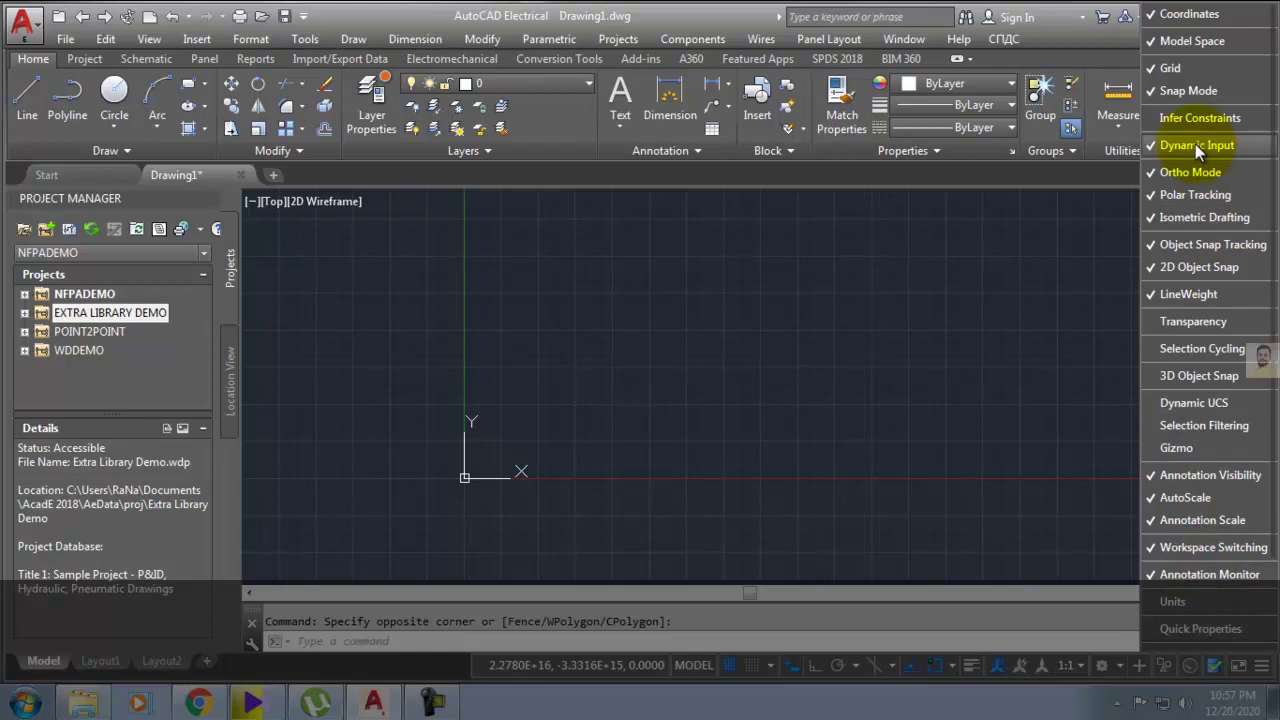
pyautogui.click(1158, 146)
pyautogui.click(1156, 146)
pyautogui.click(1156, 146)
pyautogui.click(1157, 146)
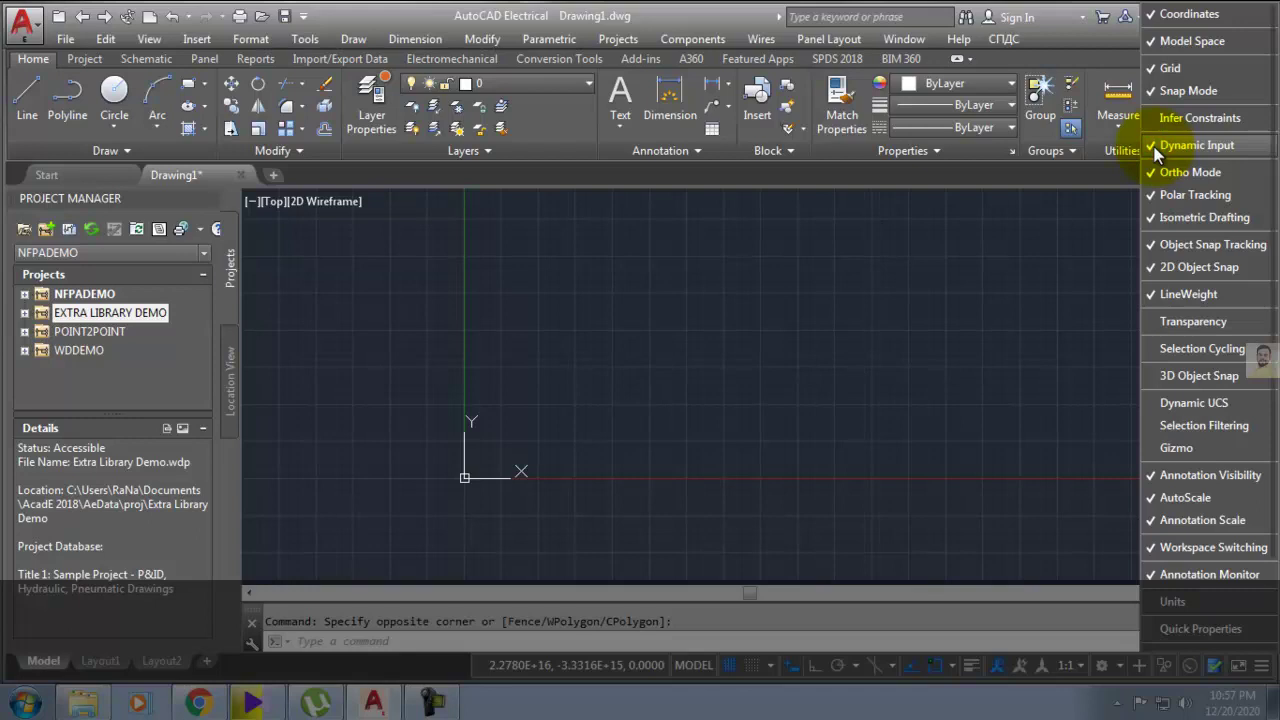
pyautogui.click(1157, 146)
pyautogui.click(1157, 146)
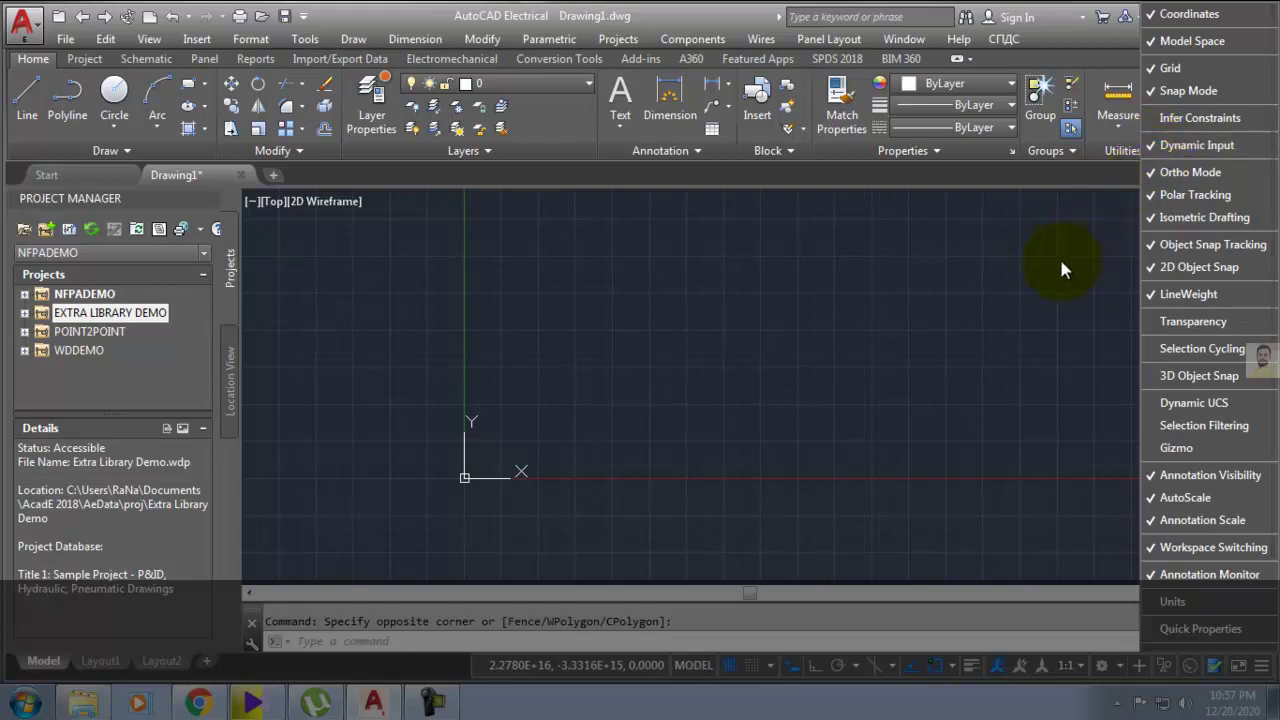
pyautogui.click(1032, 300)
pyautogui.click(912, 332)
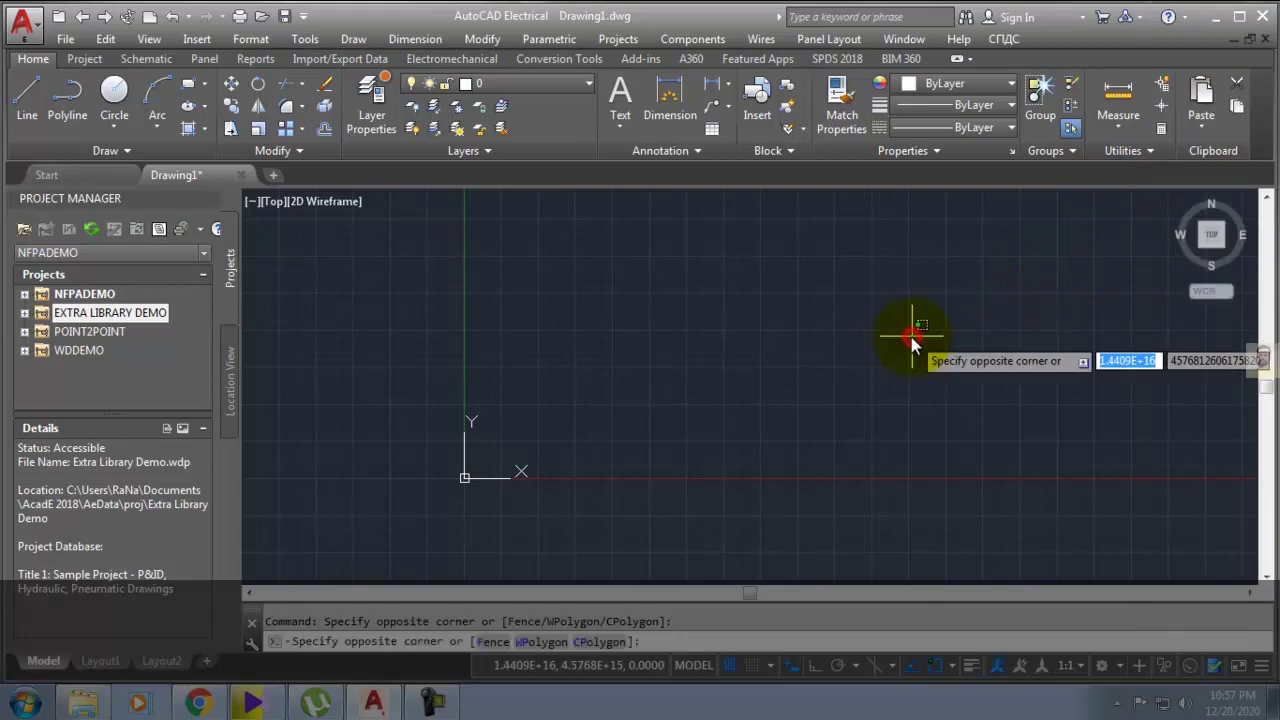
pyautogui.click(828, 335)
pyautogui.press('Escape')
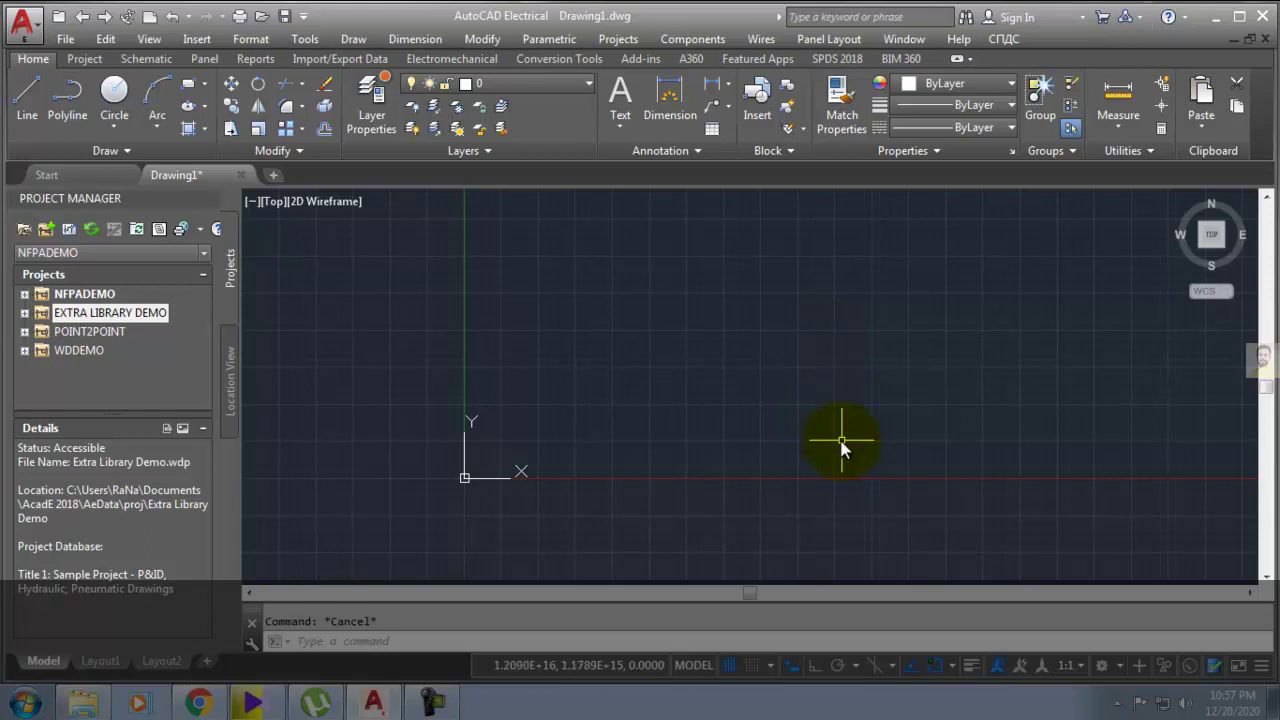
# Step: Close the command line with its X, then toggle it off and back on with Ctrl+9
pyautogui.click(250, 628)
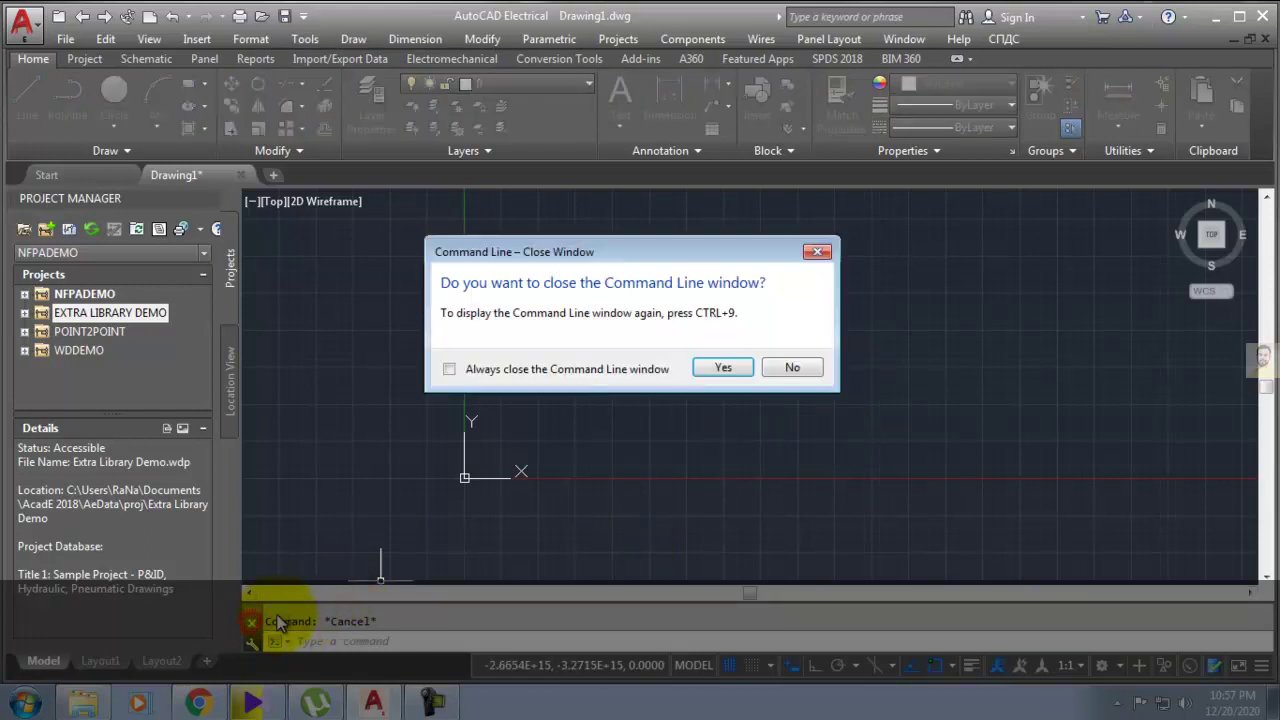
pyautogui.click(716, 370)
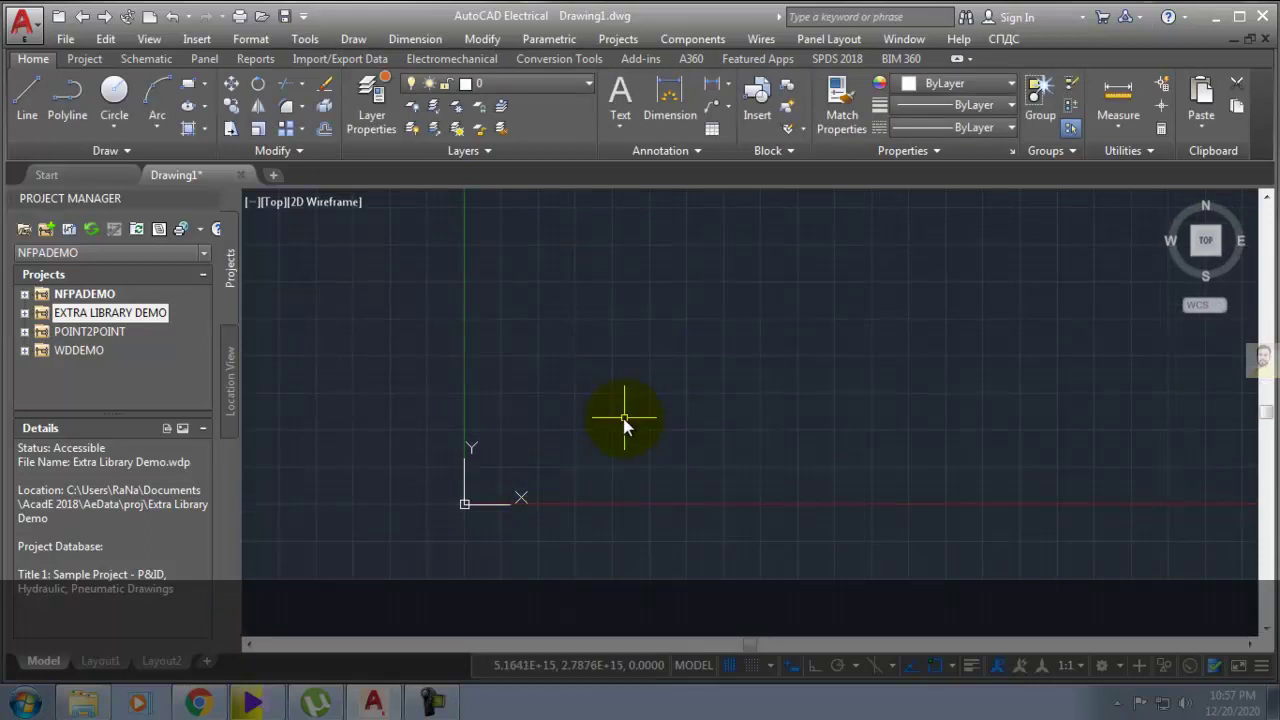
pyautogui.hotkey('ctrl', '9')
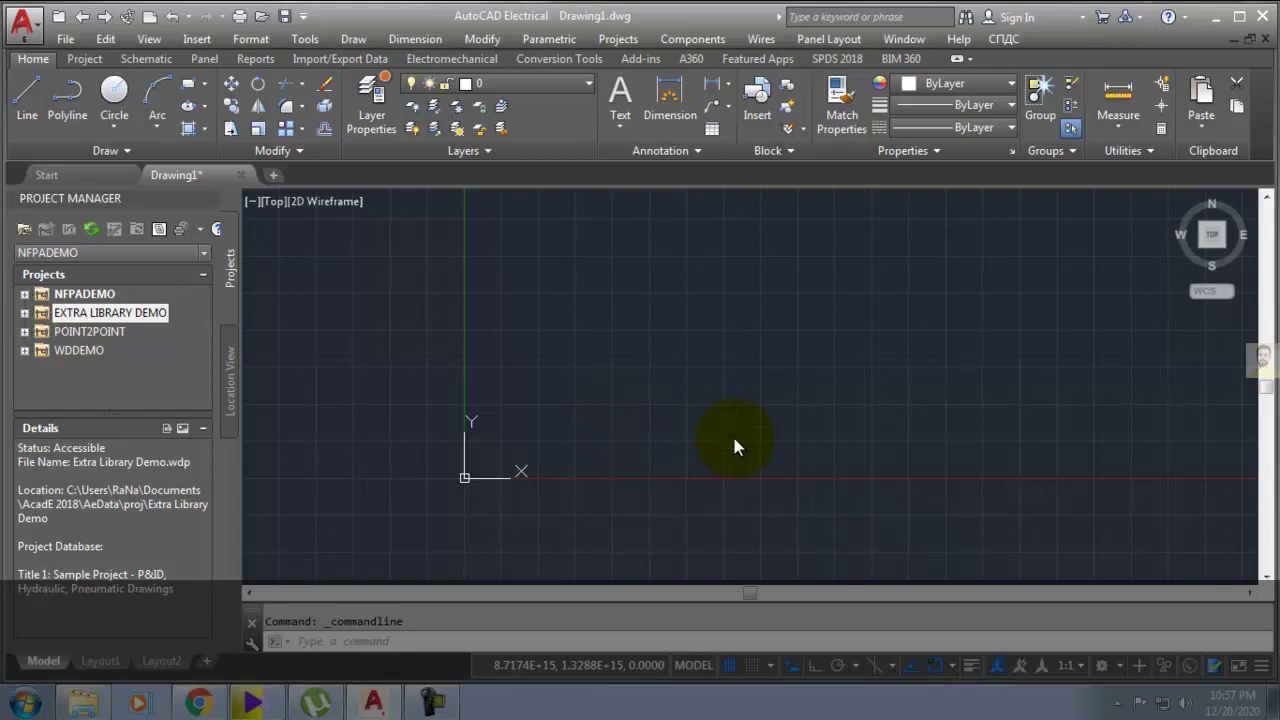
pyautogui.hotkey('ctrl', '9')
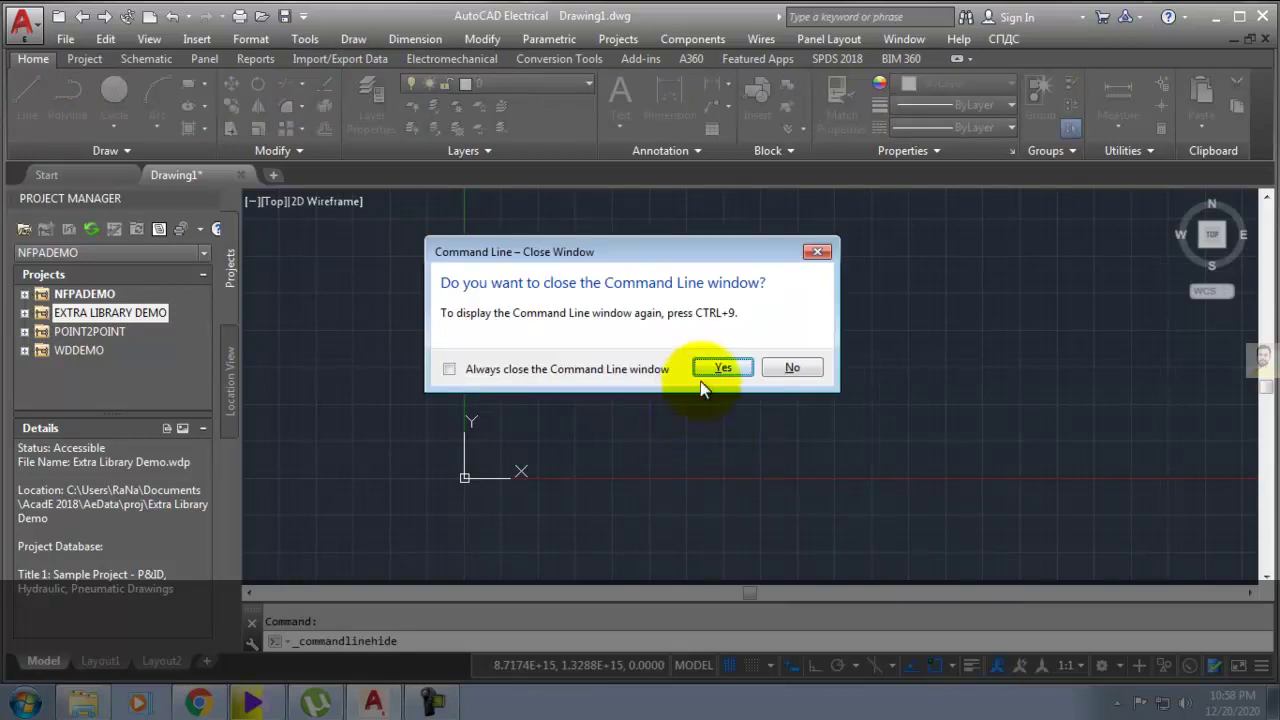
pyautogui.click(719, 369)
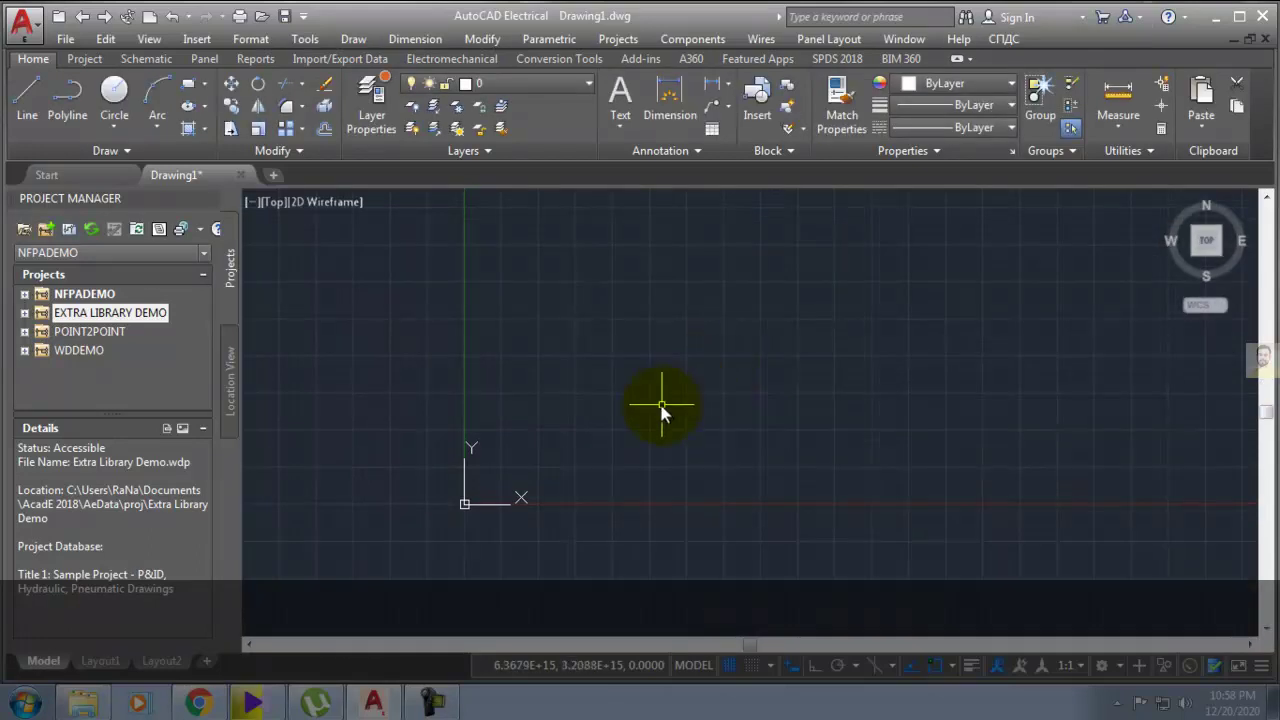
pyautogui.hotkey('ctrl', '9')
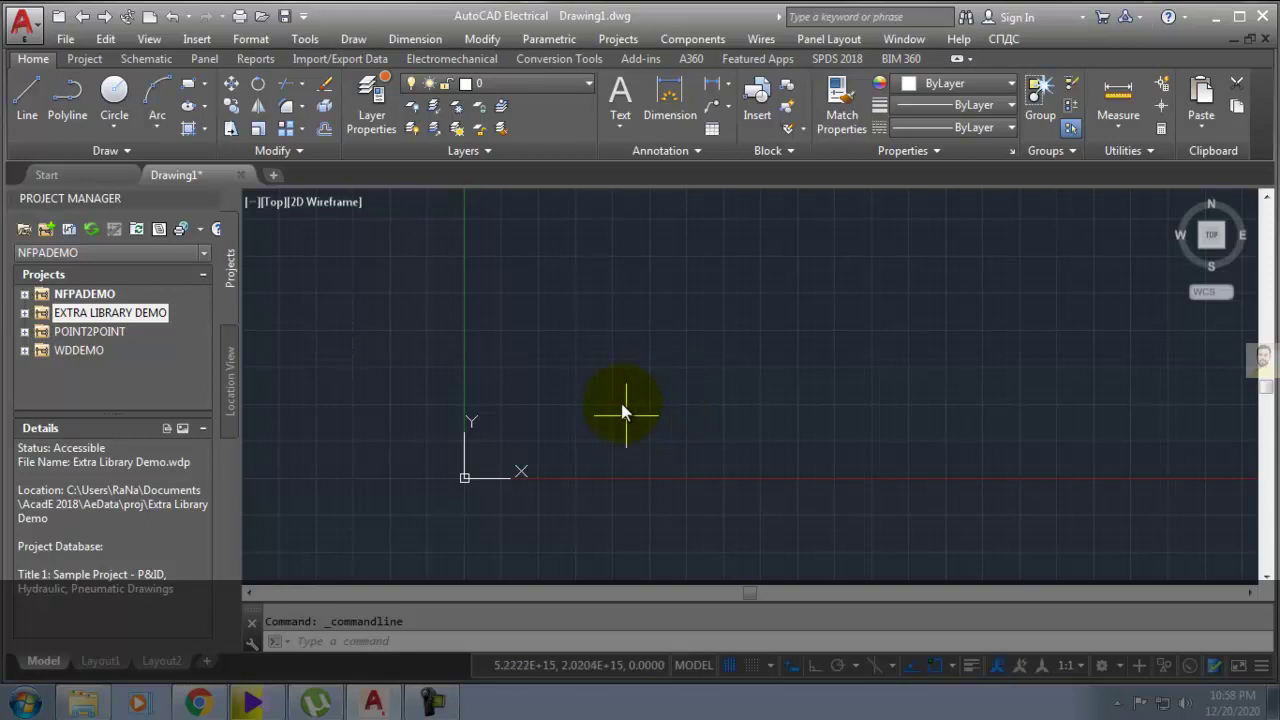
# Step: Clear stray selection windows, run COMMANDLINE, then hide the command line with Ctrl+9
pyautogui.click(743, 345)
pyautogui.click(603, 351)
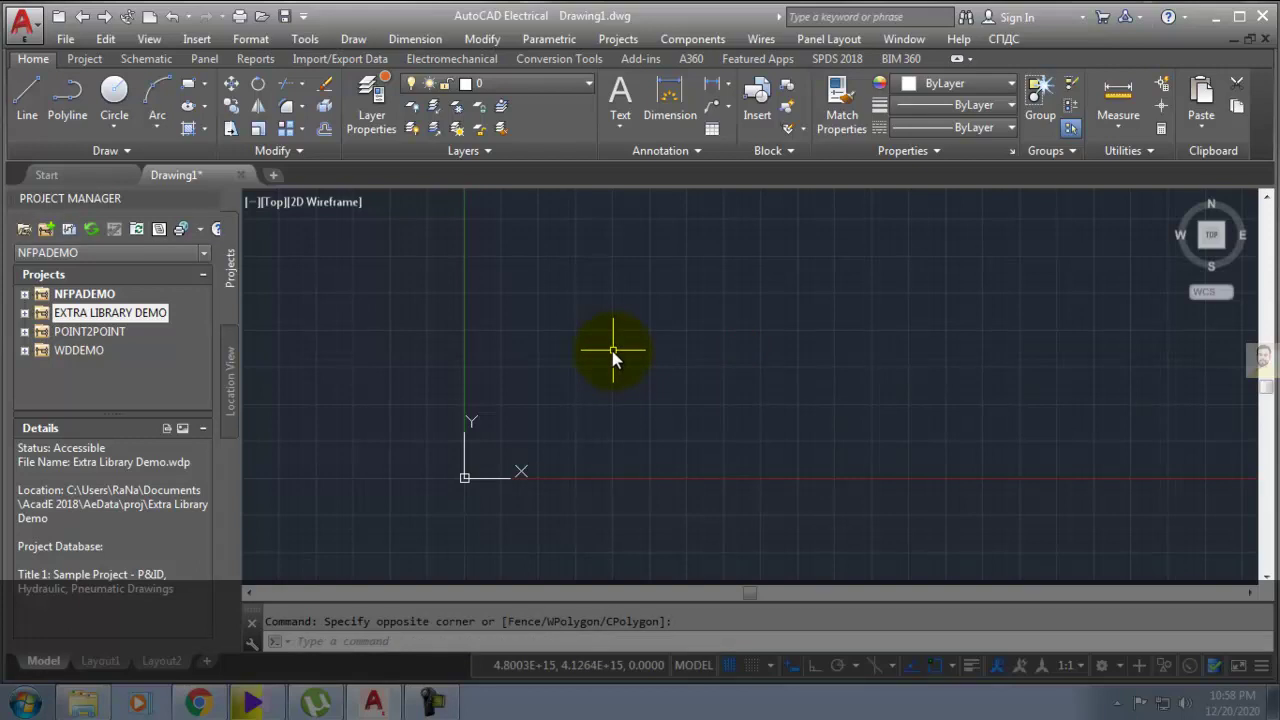
pyautogui.click(625, 360)
pyautogui.click(529, 366)
pyautogui.write('comm')
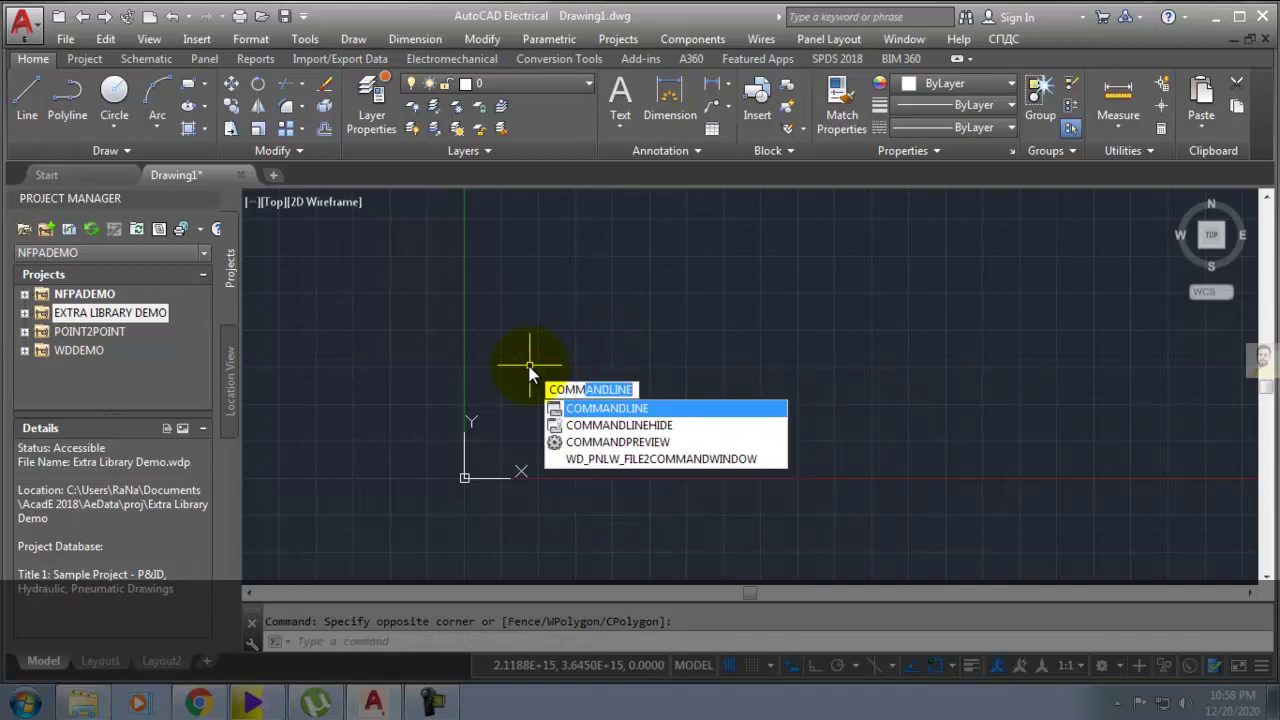
pyautogui.press('Return')
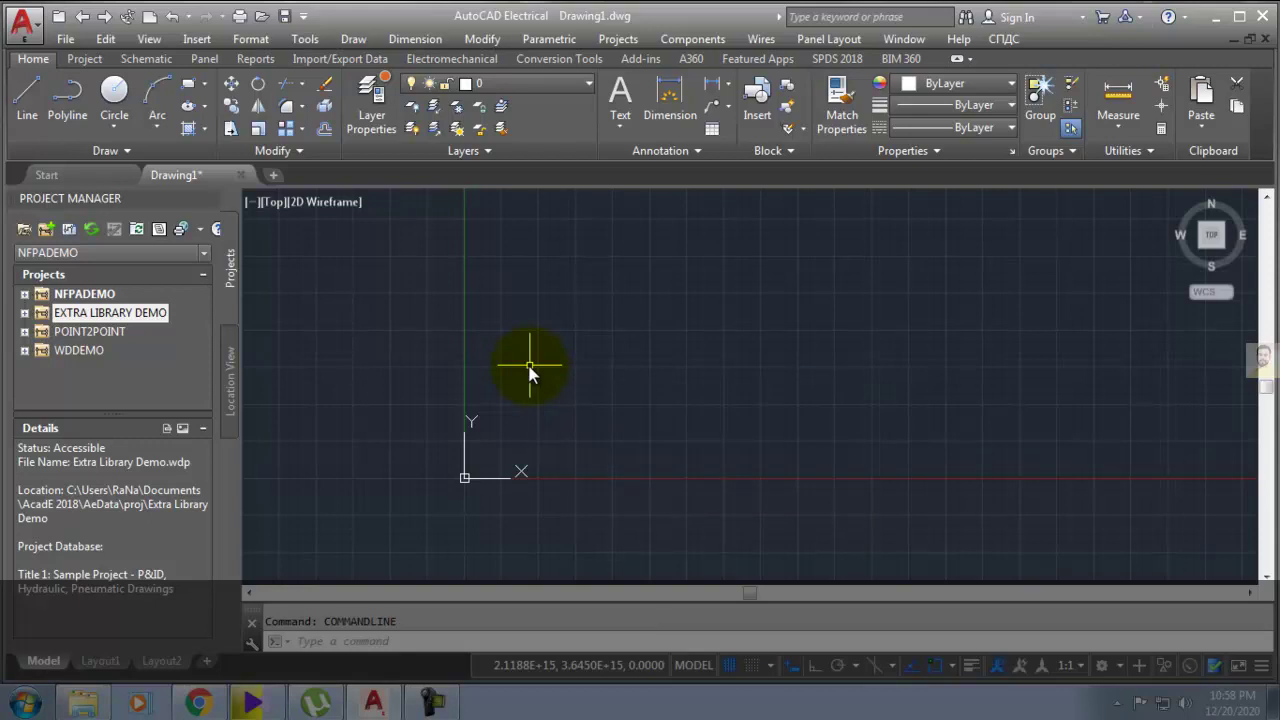
pyautogui.hotkey('ctrl', '9')
pyautogui.press('Return')
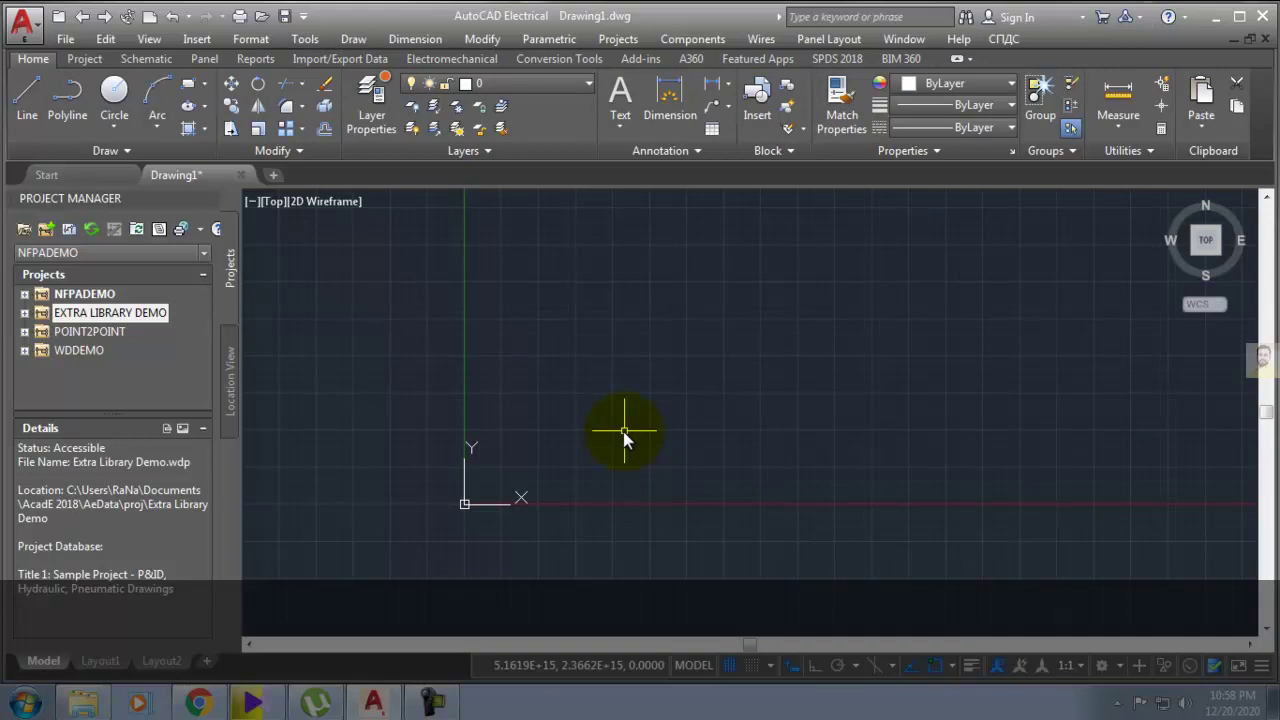
pyautogui.write('COMMANDLINE')
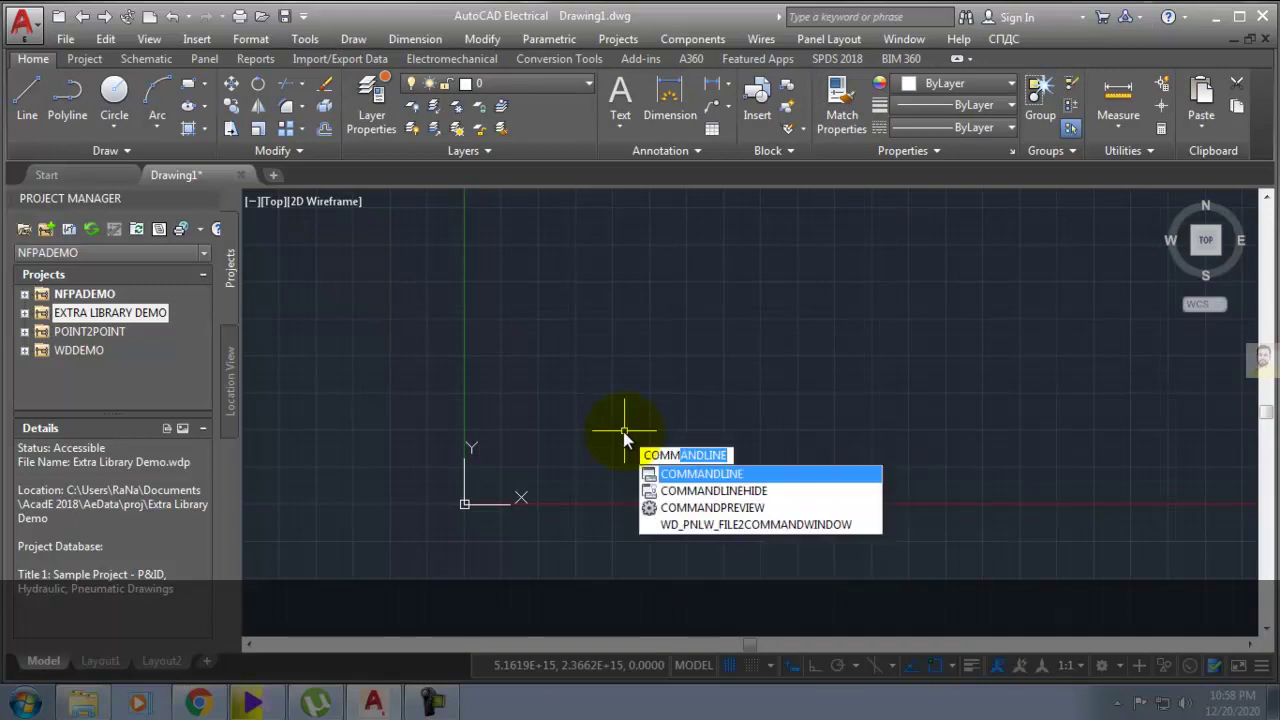
pyautogui.press('Return')
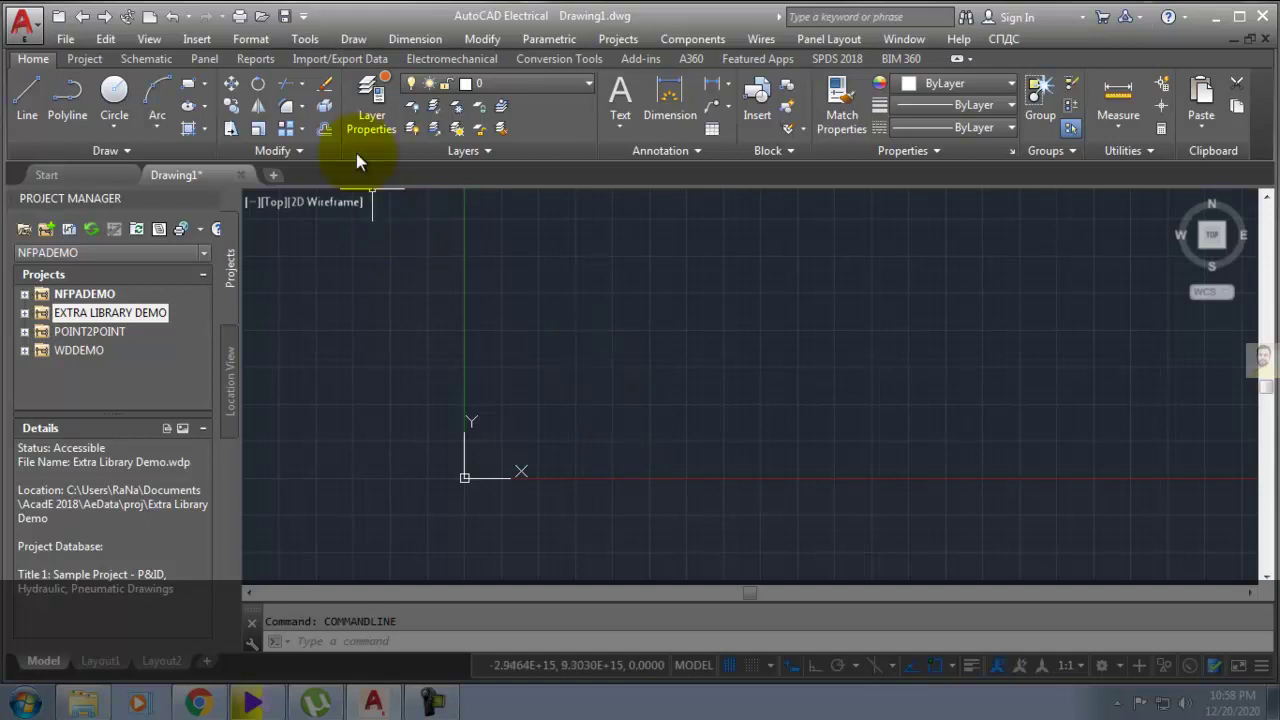
pyautogui.click(304, 38)
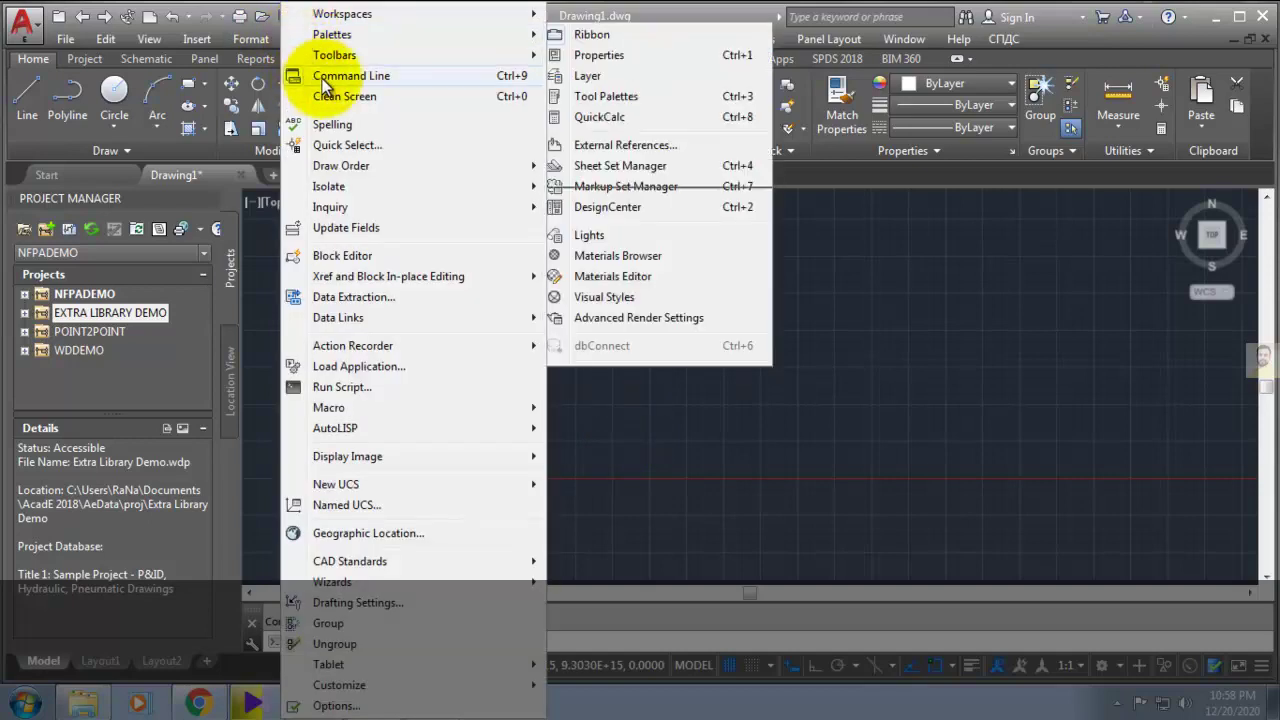
pyautogui.click(328, 82)
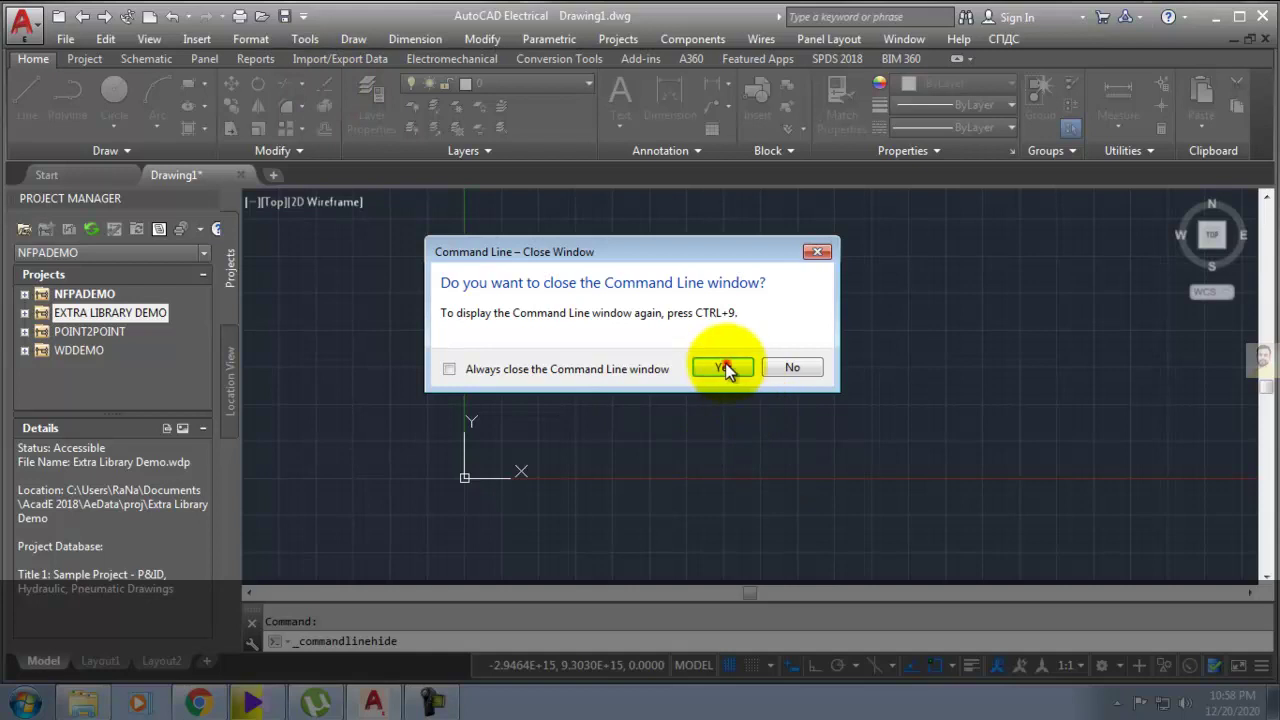
pyautogui.click(723, 367)
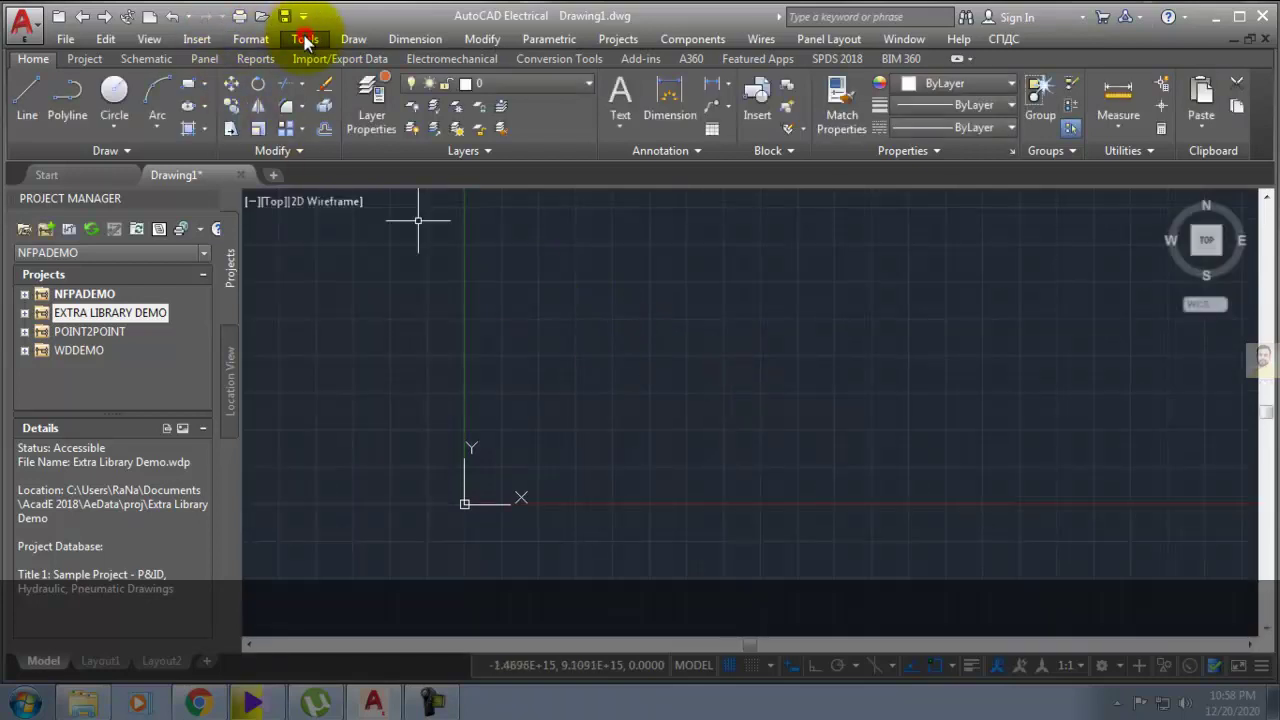
pyautogui.click(304, 38)
pyautogui.click(352, 77)
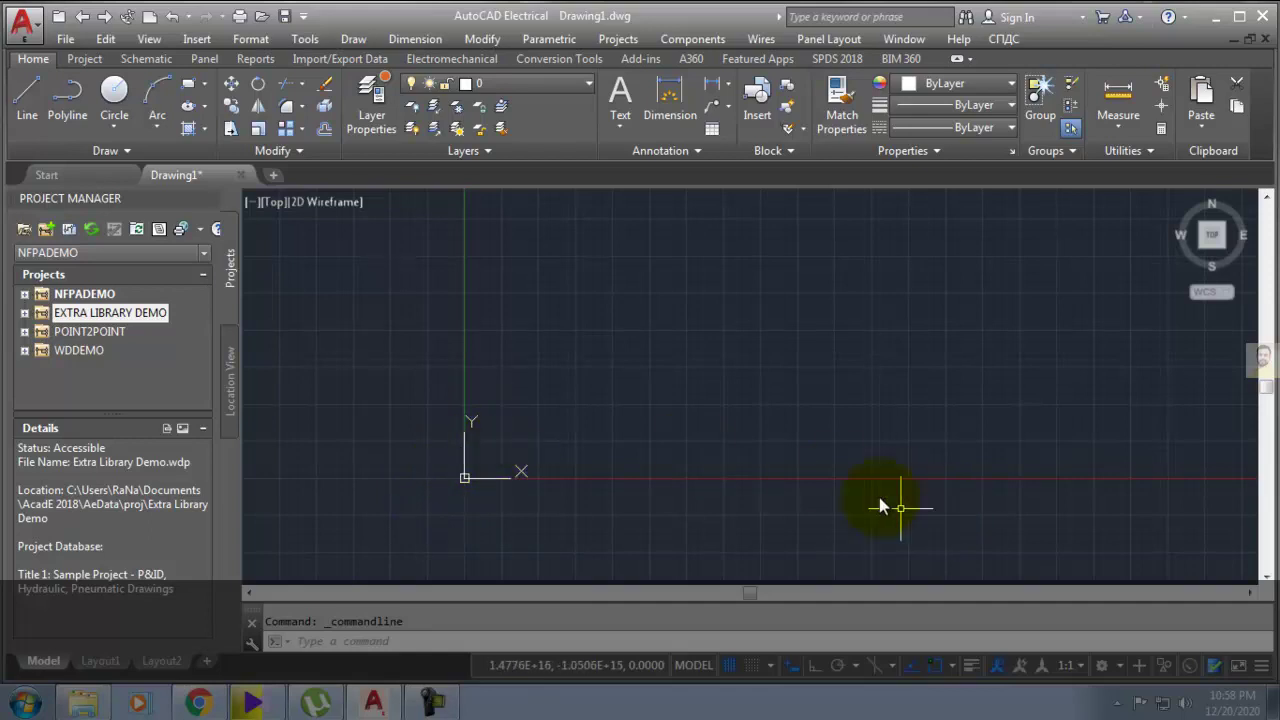
pyautogui.scroll(-3, 818, 445)
pyautogui.scroll(2, 814, 440)
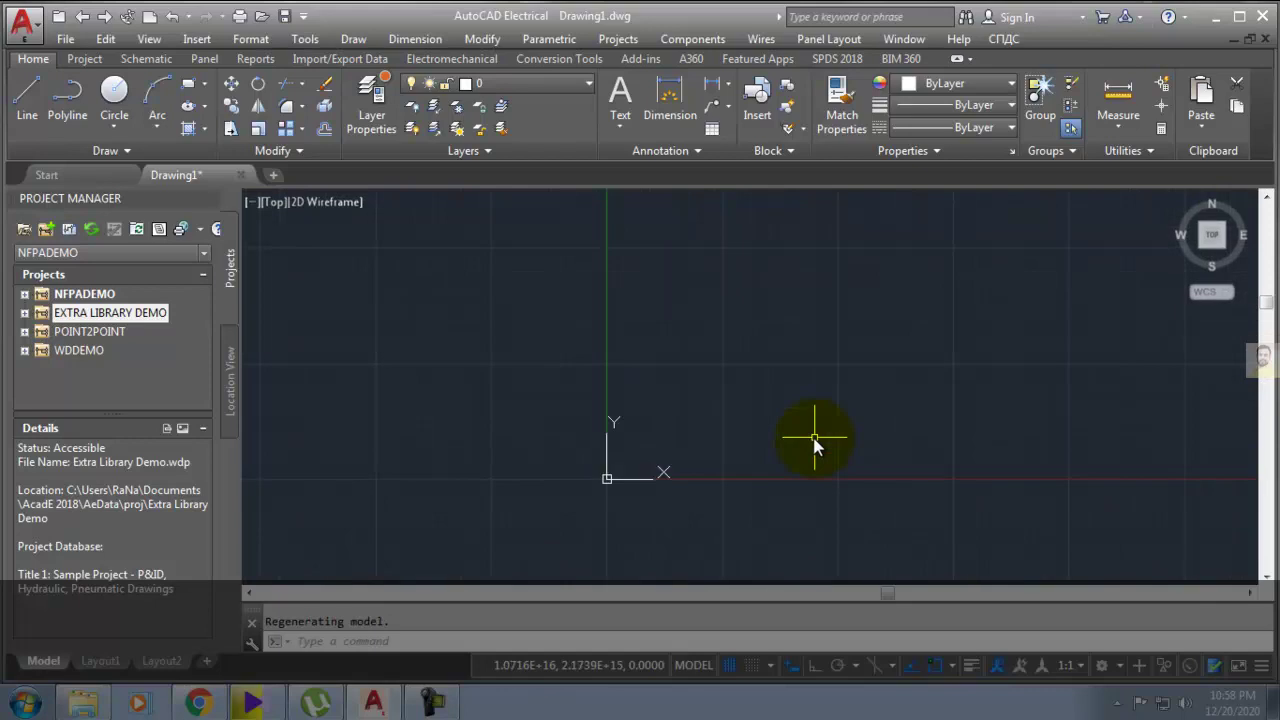
pyautogui.scroll(2, 815, 440)
pyautogui.scroll(1, 815, 438)
pyautogui.scroll(-3, 813, 436)
pyautogui.scroll(-1, 790, 432)
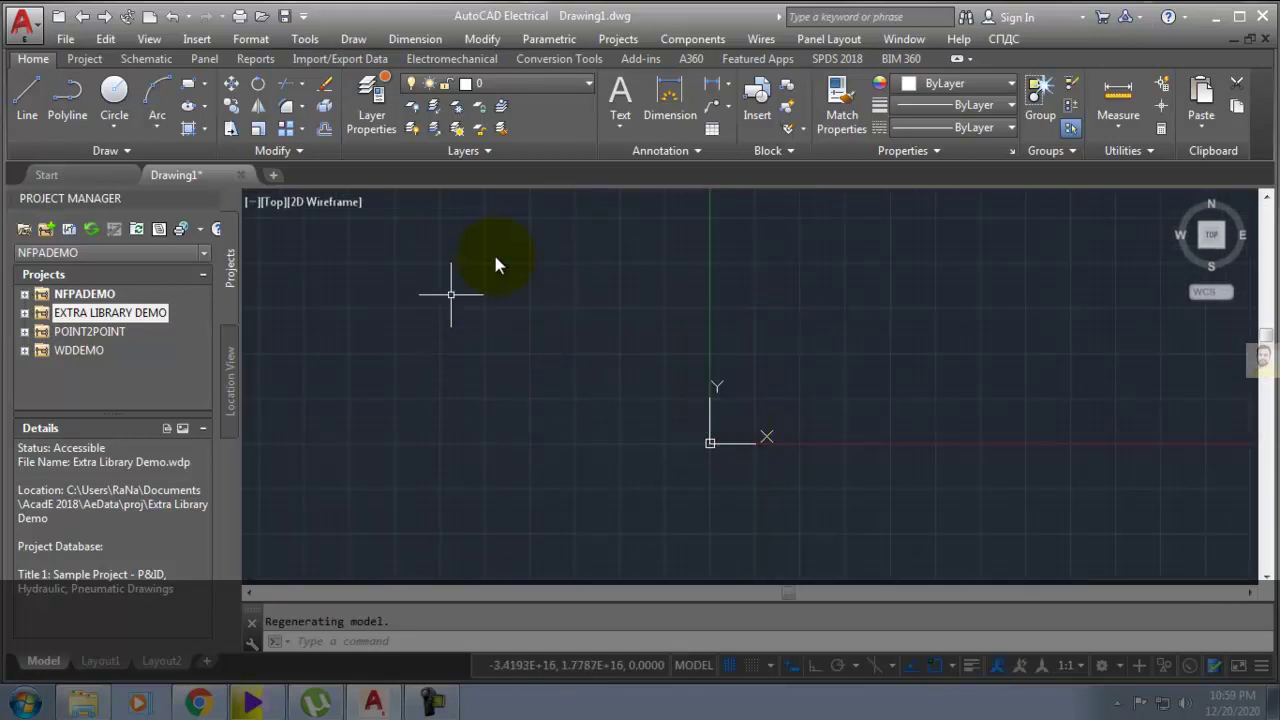
pyautogui.click(1240, 667)
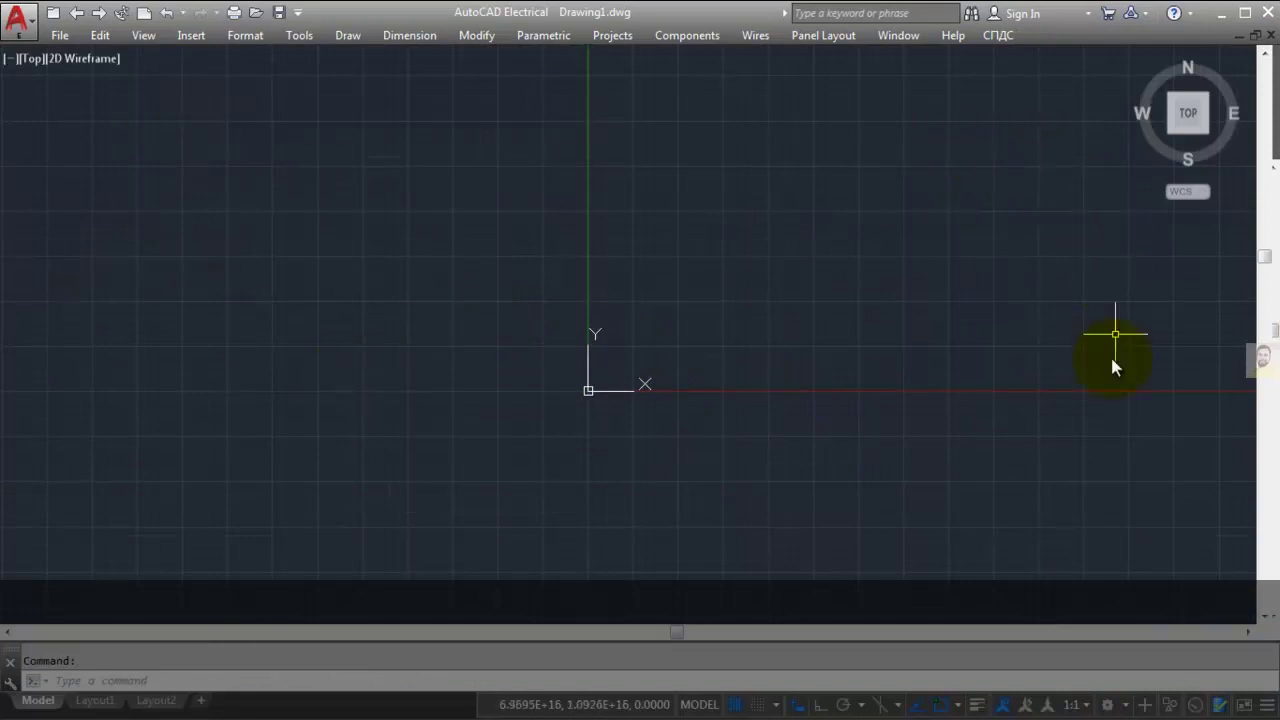
pyautogui.scroll(3, 586, 267)
pyautogui.scroll(2, 586, 267)
pyautogui.scroll(-3, 586, 267)
pyautogui.scroll(-2, 586, 267)
pyautogui.scroll(-2, 586, 267)
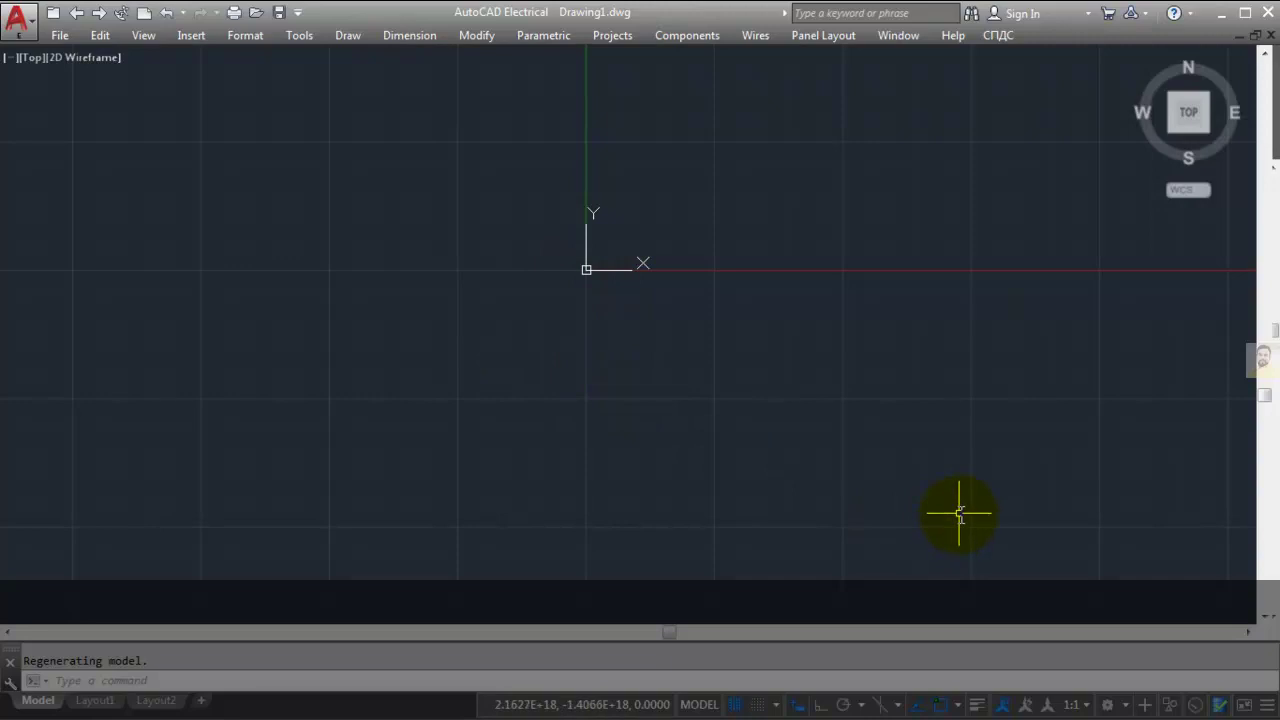
pyautogui.click(1267, 704)
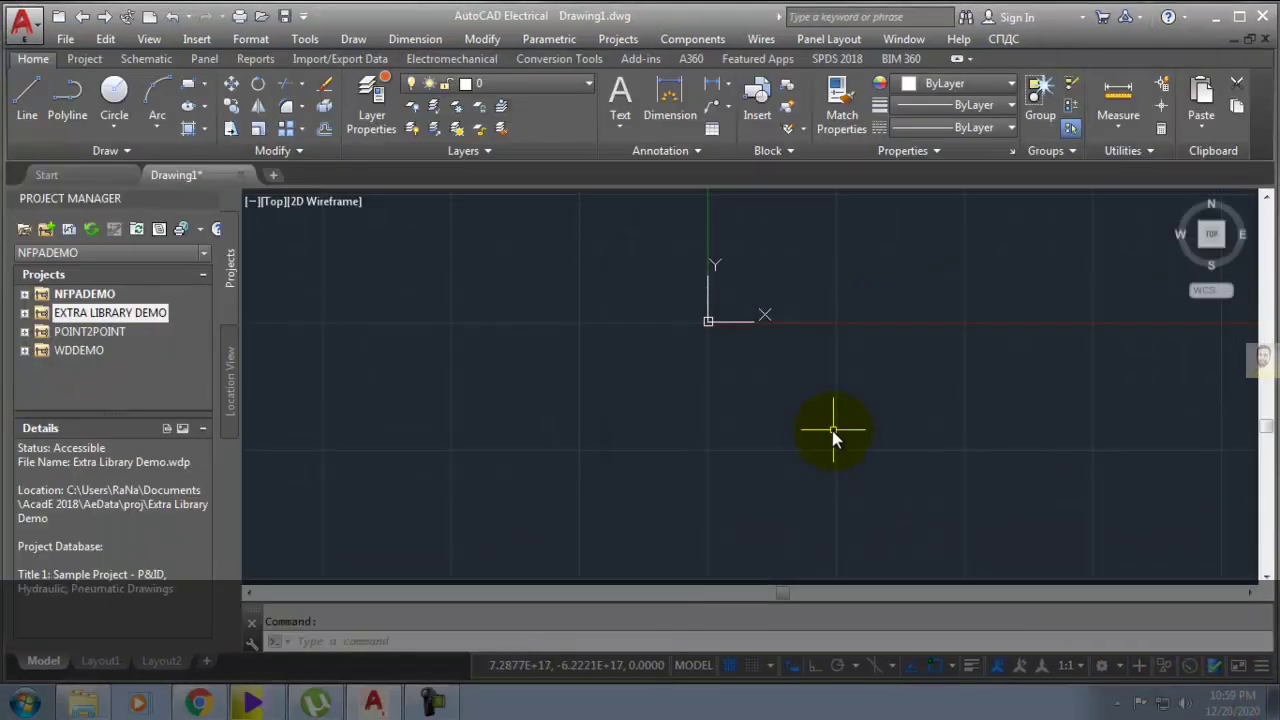
pyautogui.hotkey('ctrl', '0')
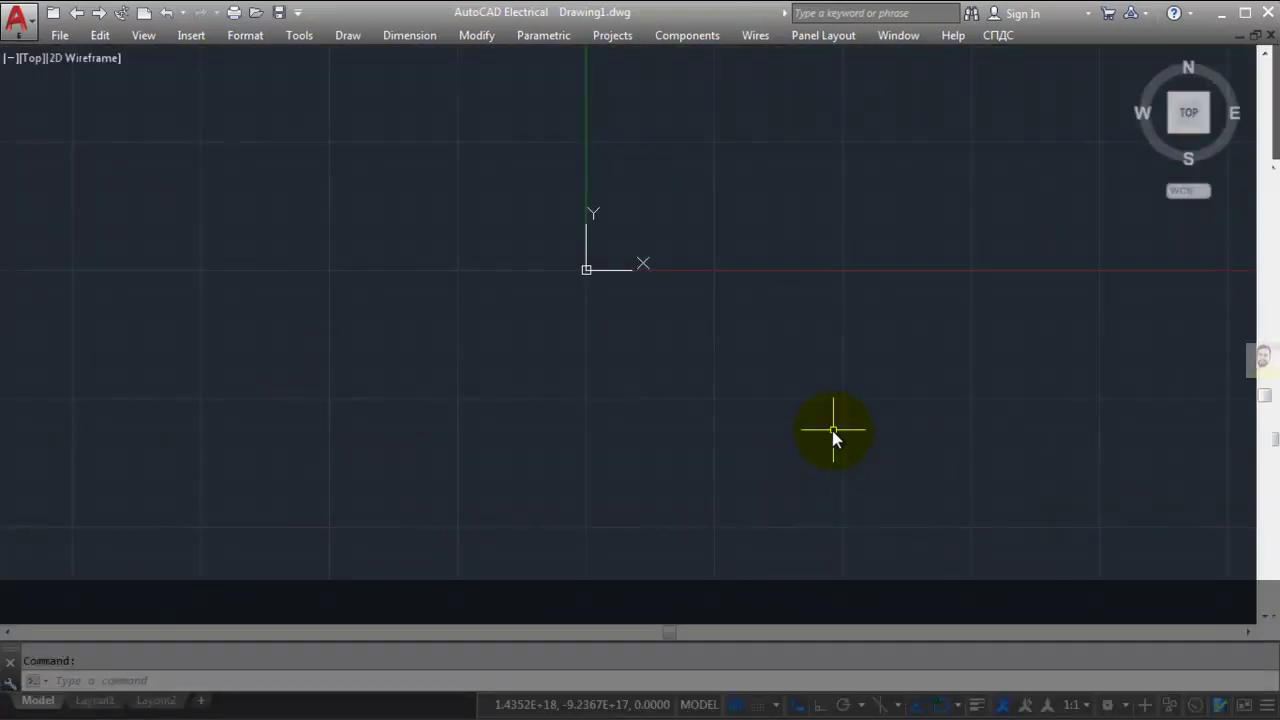
pyautogui.hotkey('ctrl', '0')
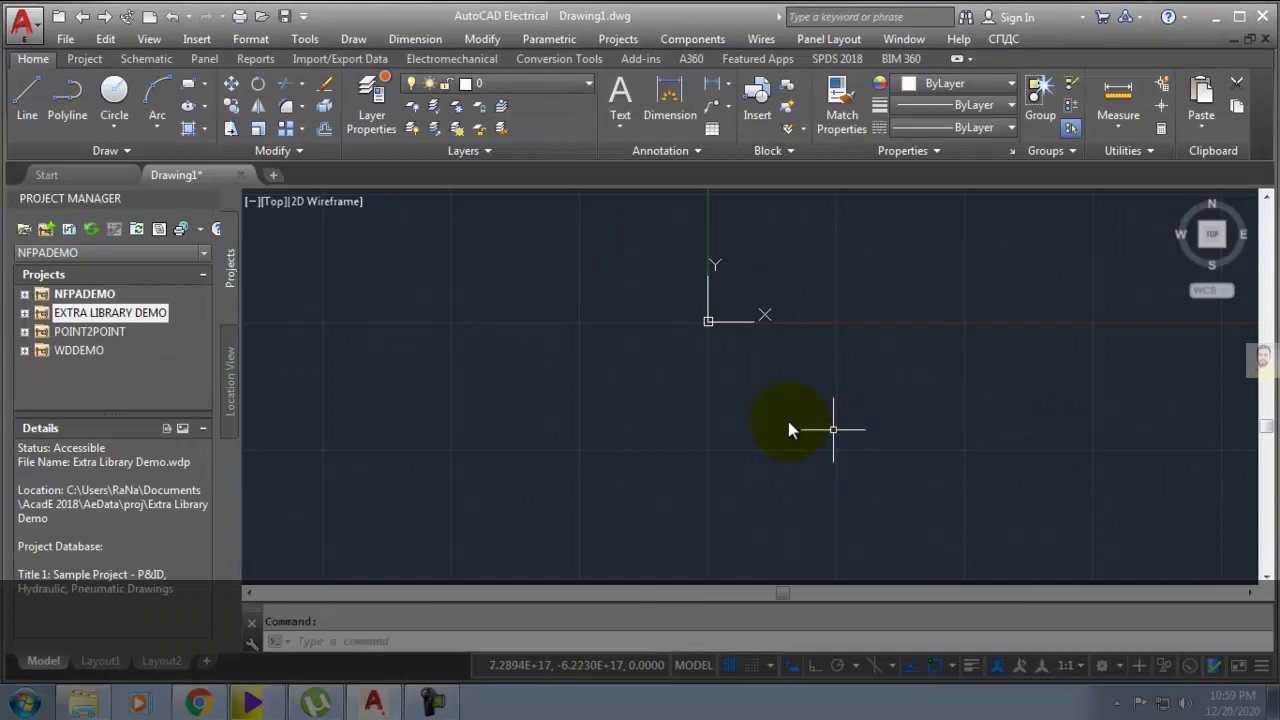
# Step: Toggle Clean Screen on and off from the Tools menu, then zoom and pan around the origin
pyautogui.click(305, 39)
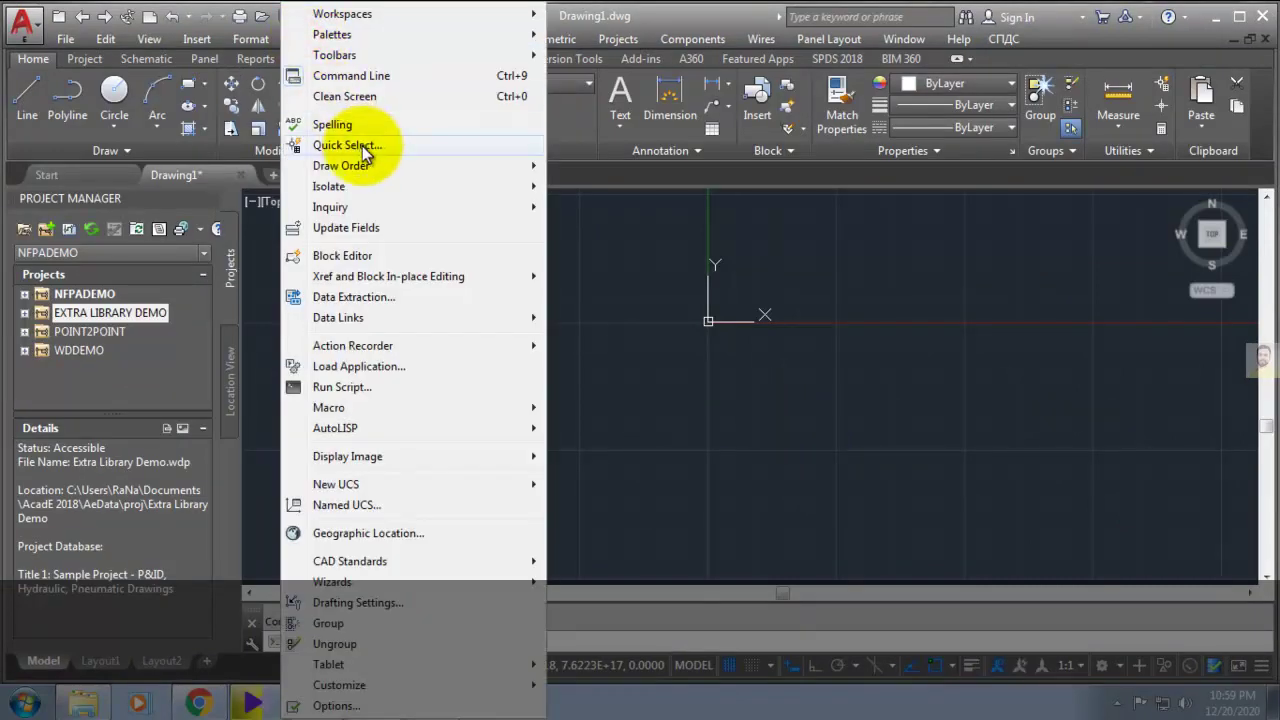
pyautogui.click(363, 96)
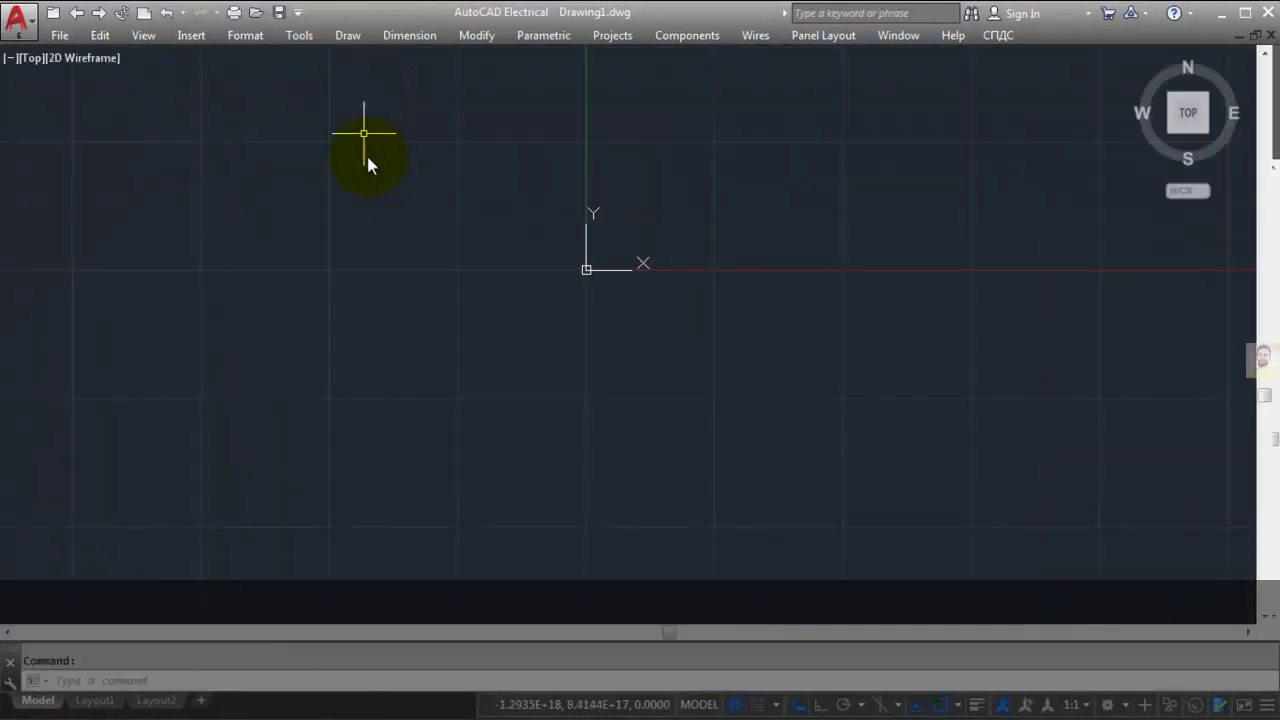
pyautogui.click(300, 40)
pyautogui.moveTo(326, 55)
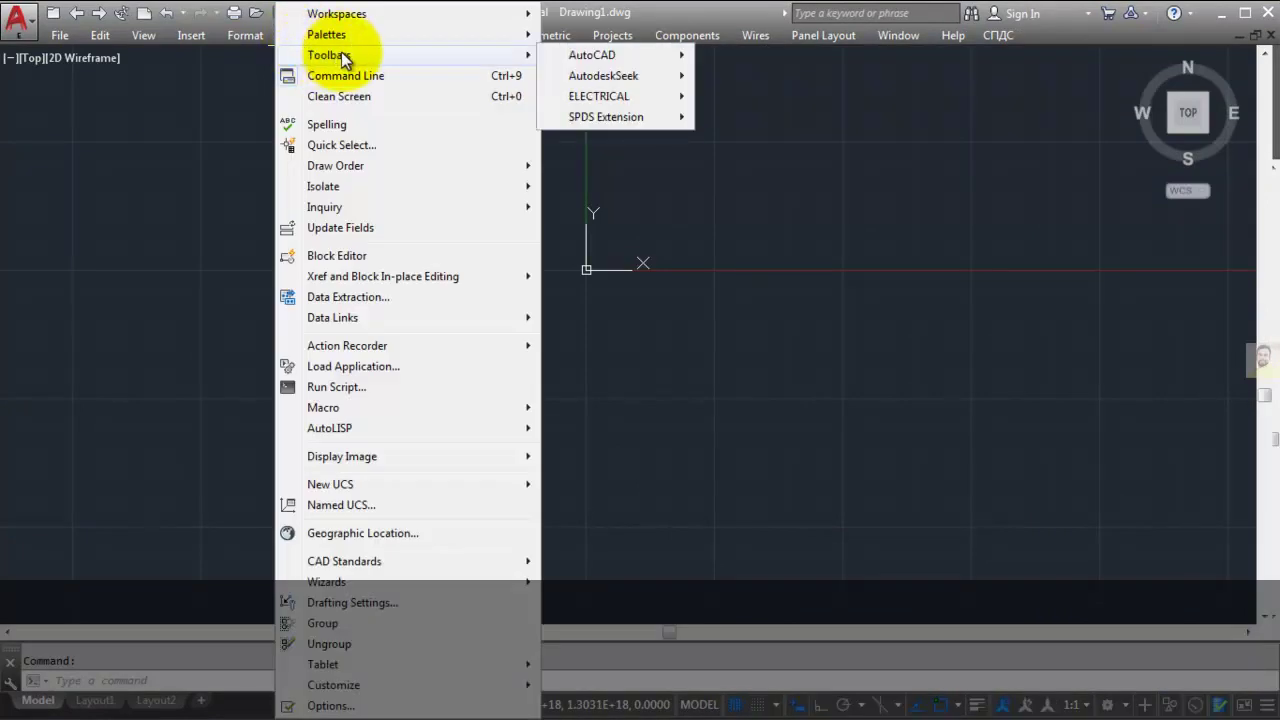
pyautogui.click(343, 96)
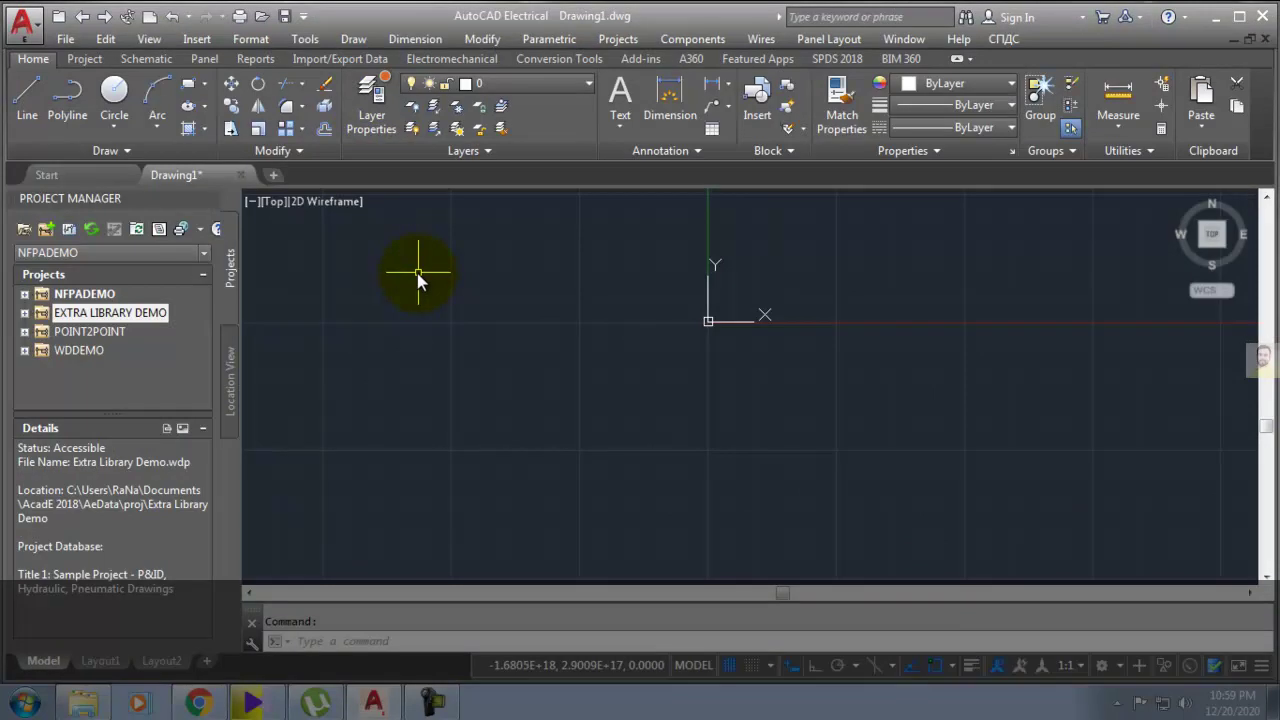
pyautogui.scroll(1, 457, 340)
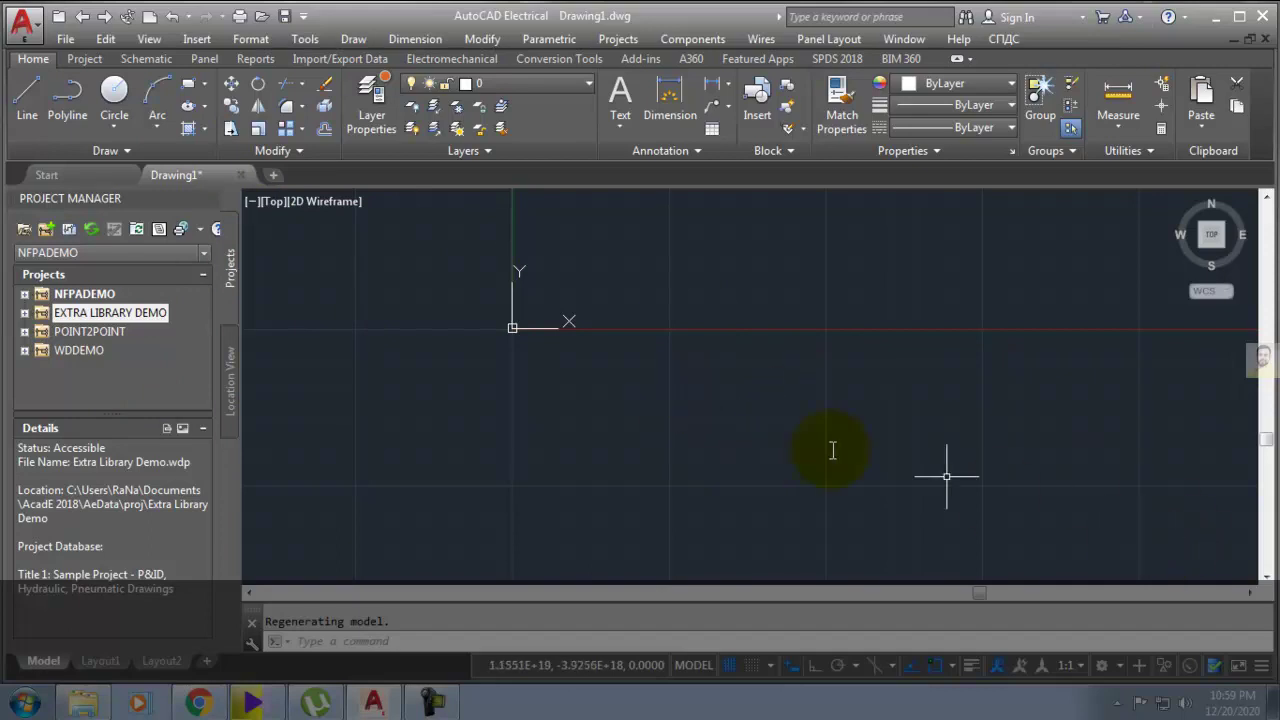
pyautogui.scroll(-1, 708, 433)
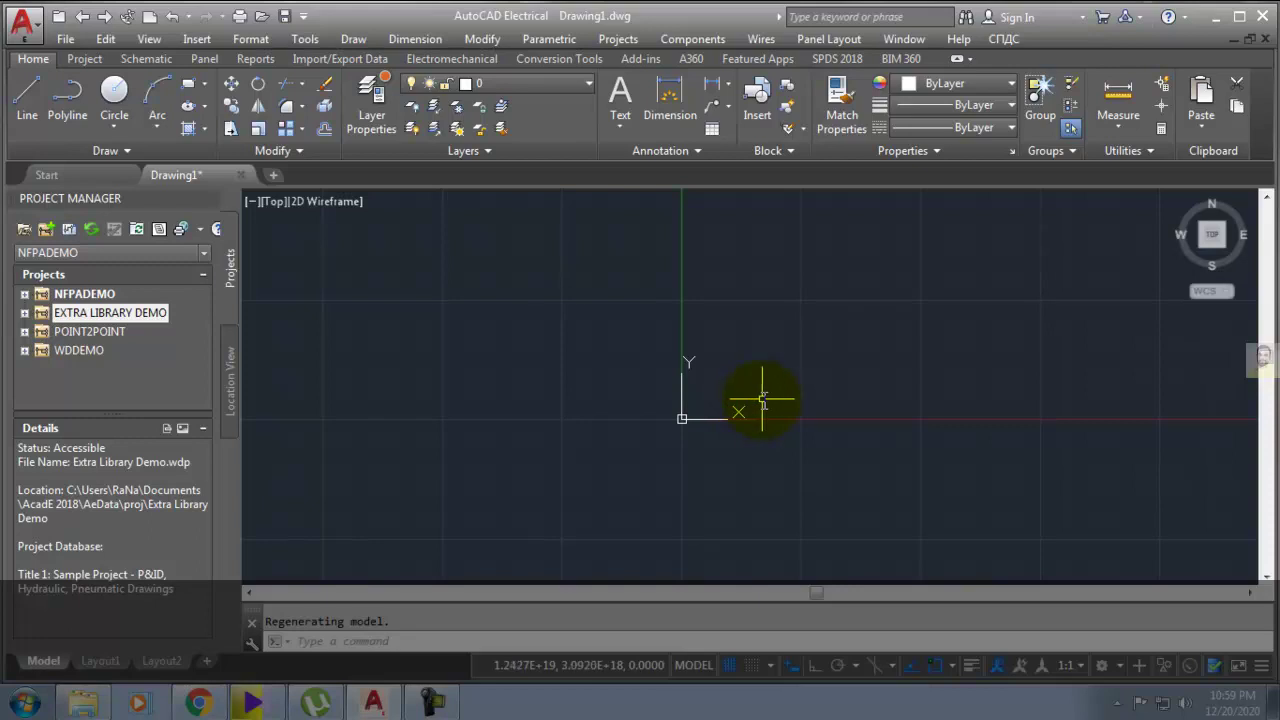
pyautogui.scroll(-1, 744, 386)
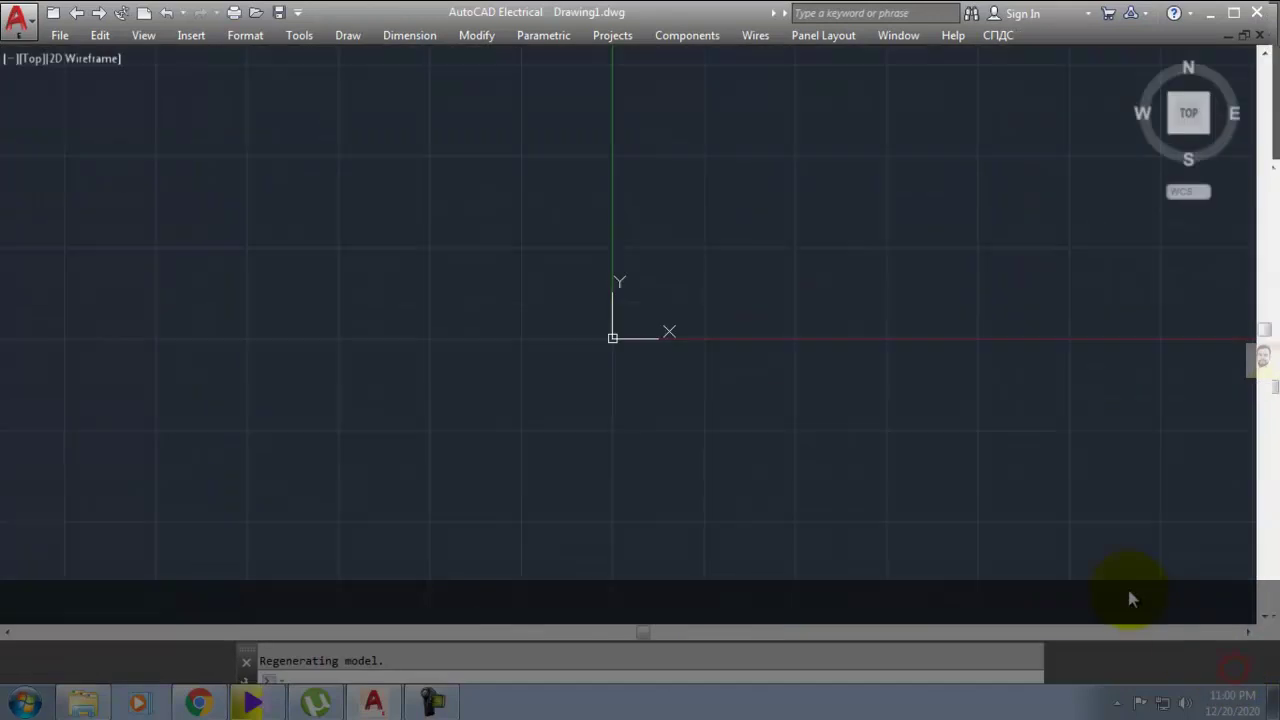
pyautogui.scroll(1, 615, 378)
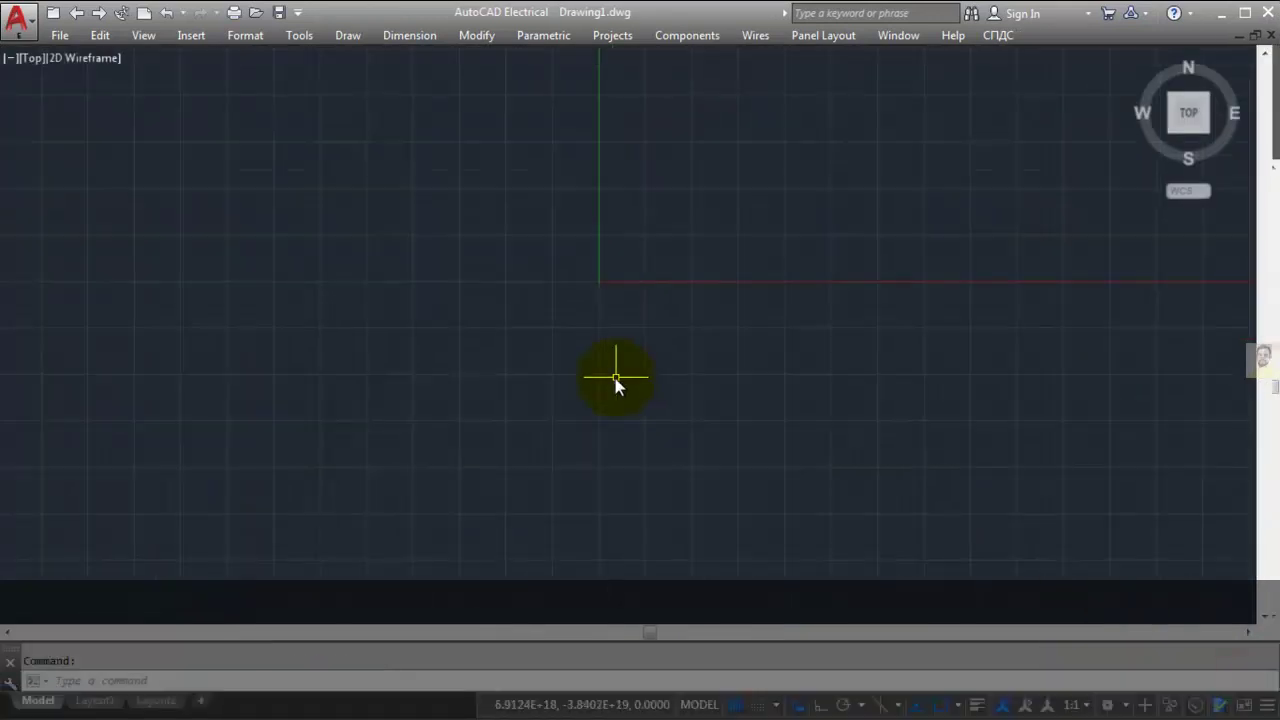
pyautogui.middleClick(700, 380)
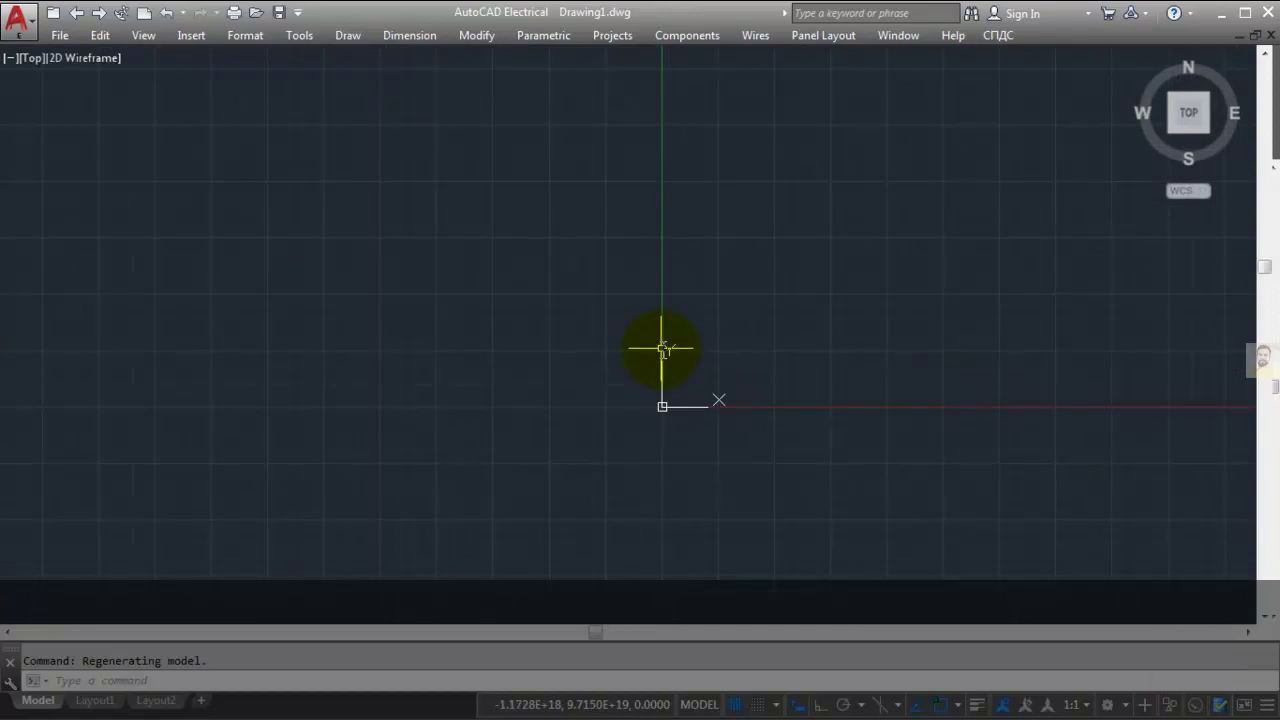
pyautogui.scroll(2, 664, 349)
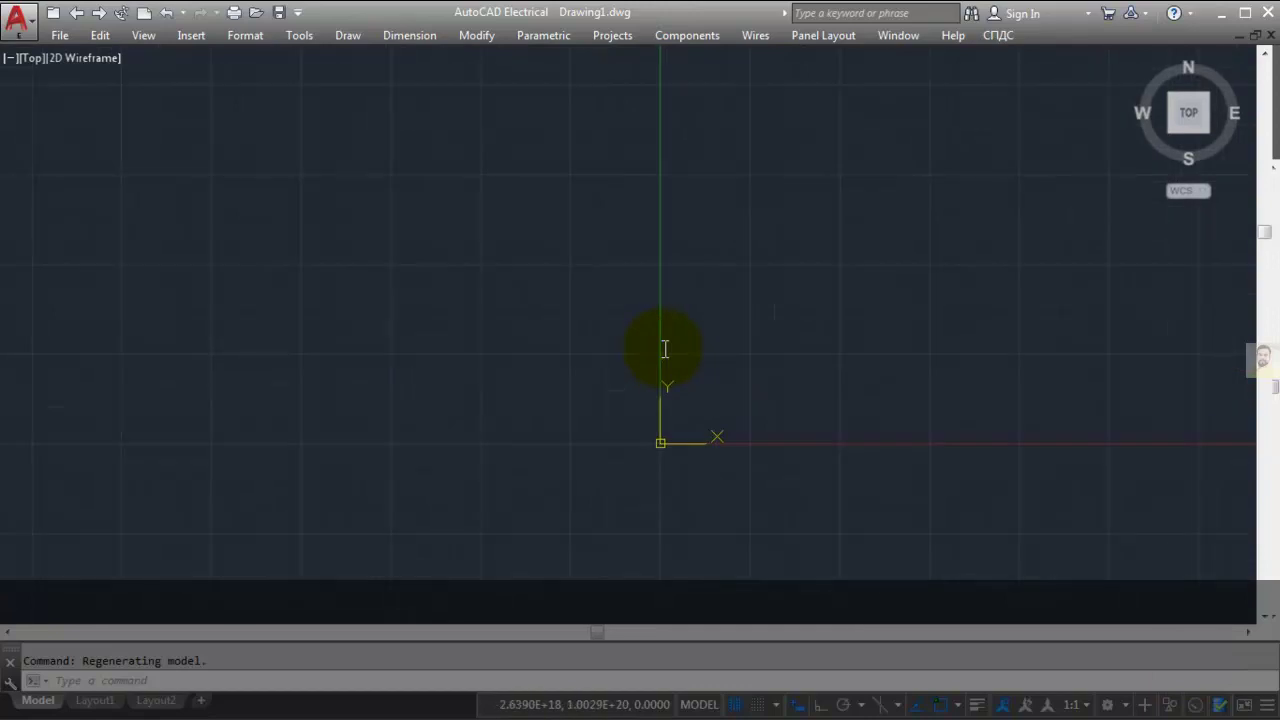
# Step: Save the current view as a JPEG image in Documents at quality 100
pyautogui.click(299, 37)
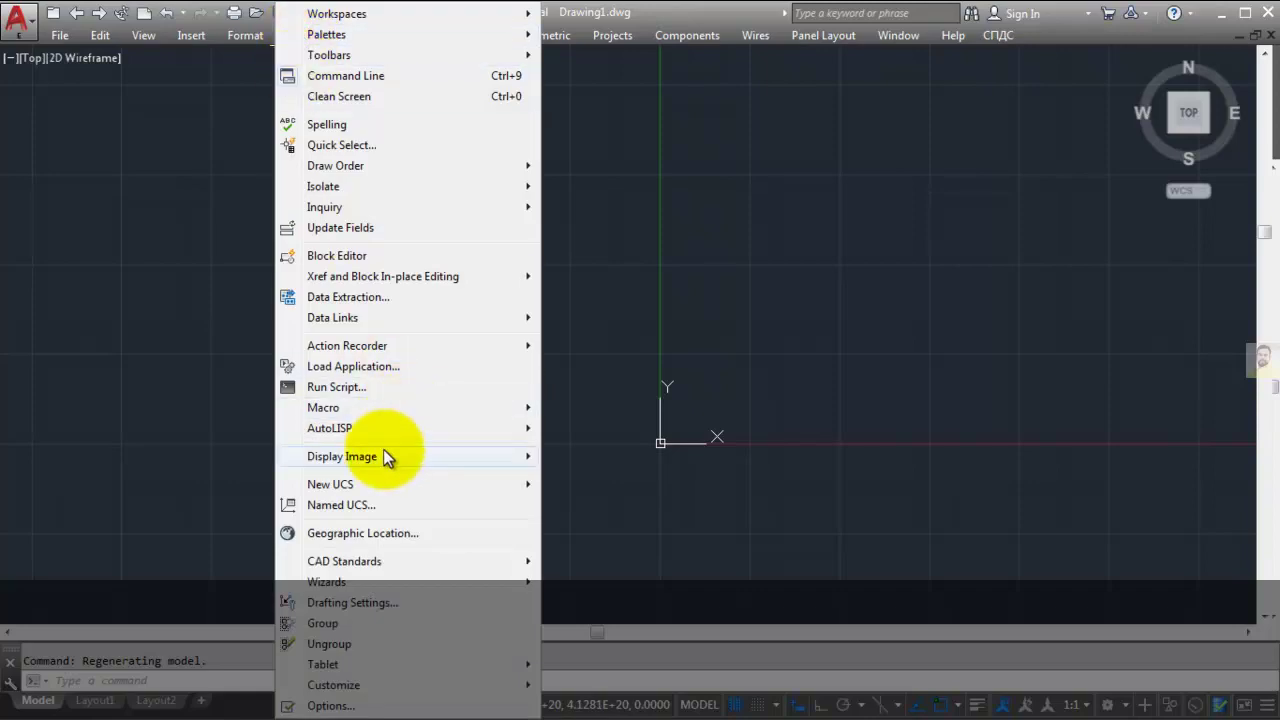
pyautogui.moveTo(342, 456)
pyautogui.click(560, 456)
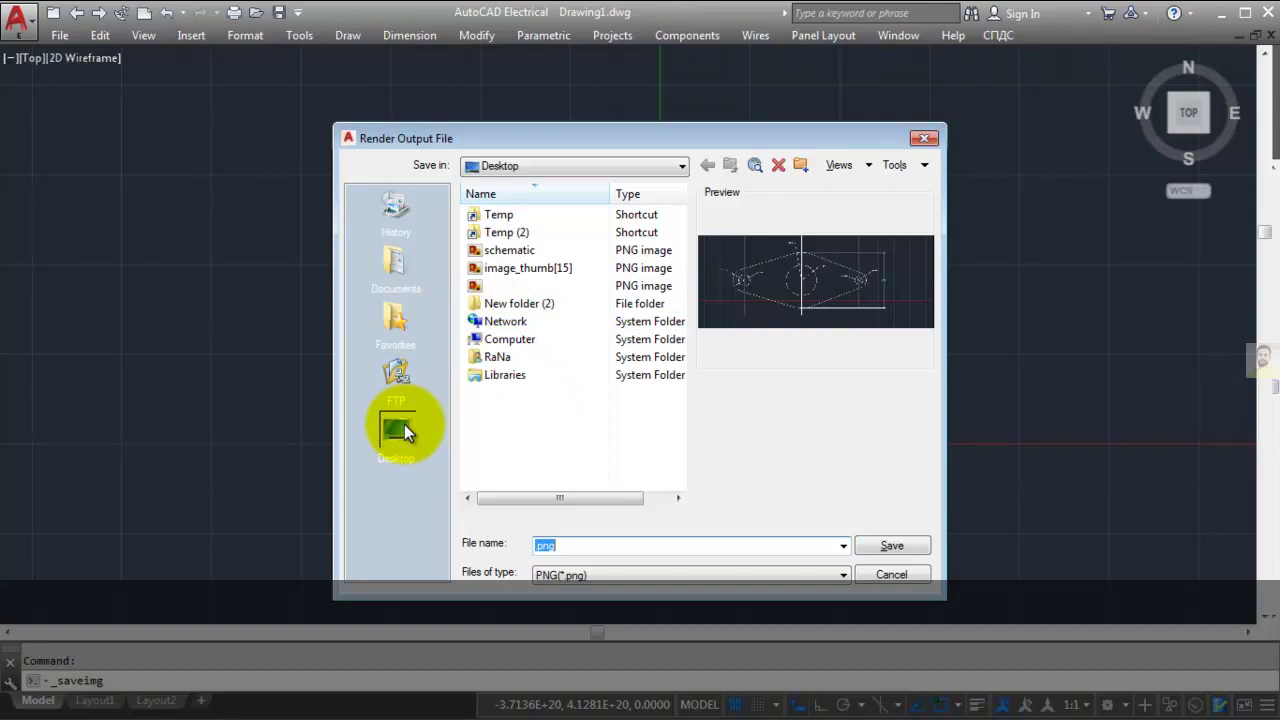
pyautogui.click(389, 273)
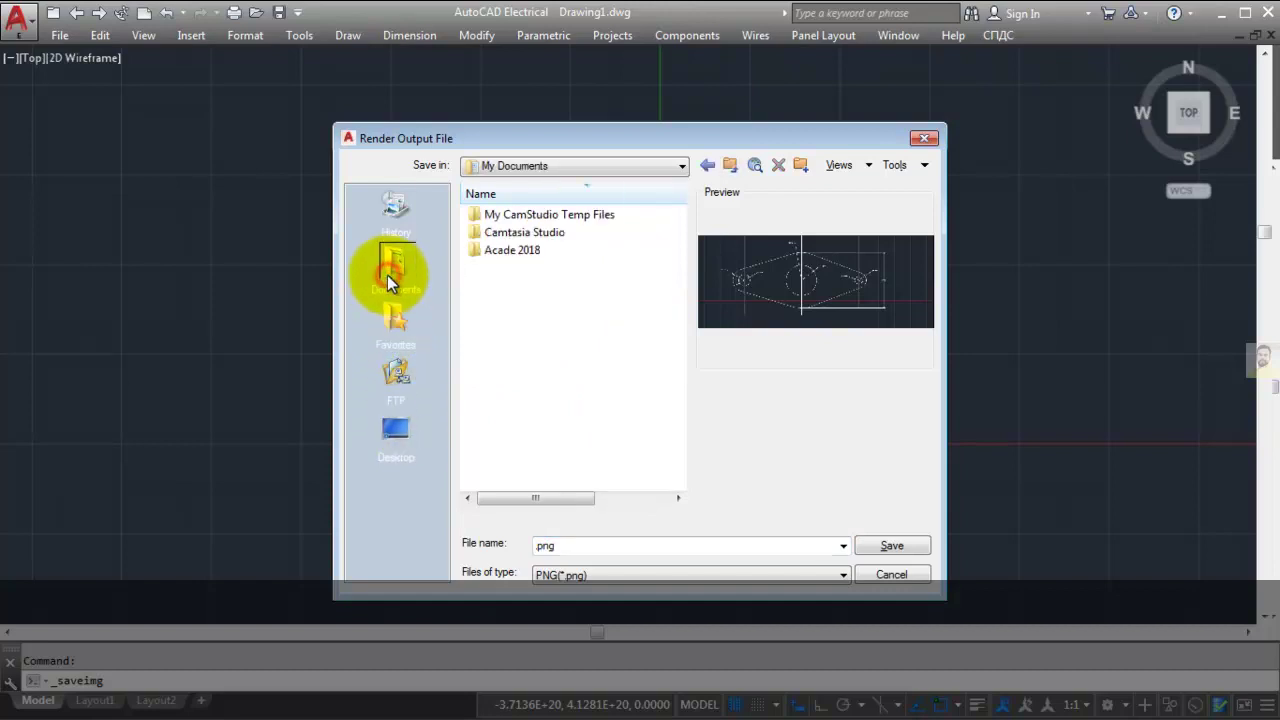
pyautogui.click(607, 573)
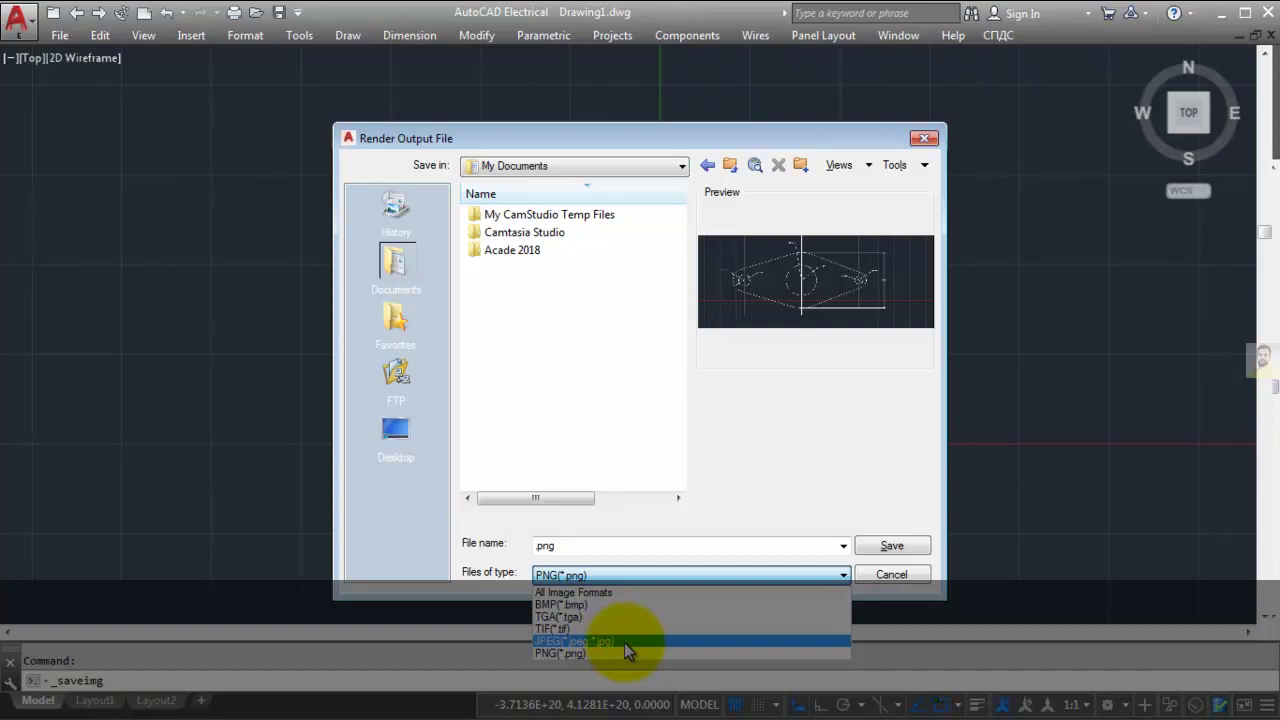
pyautogui.click(624, 641)
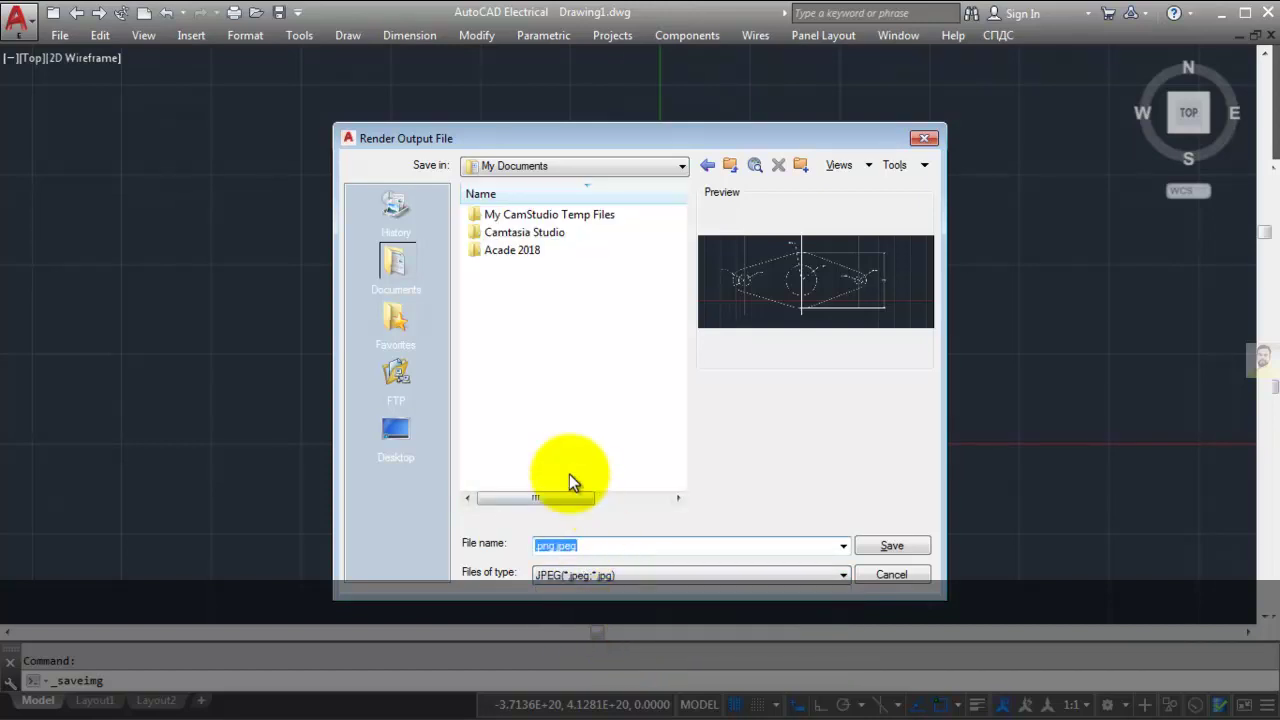
pyautogui.click(890, 546)
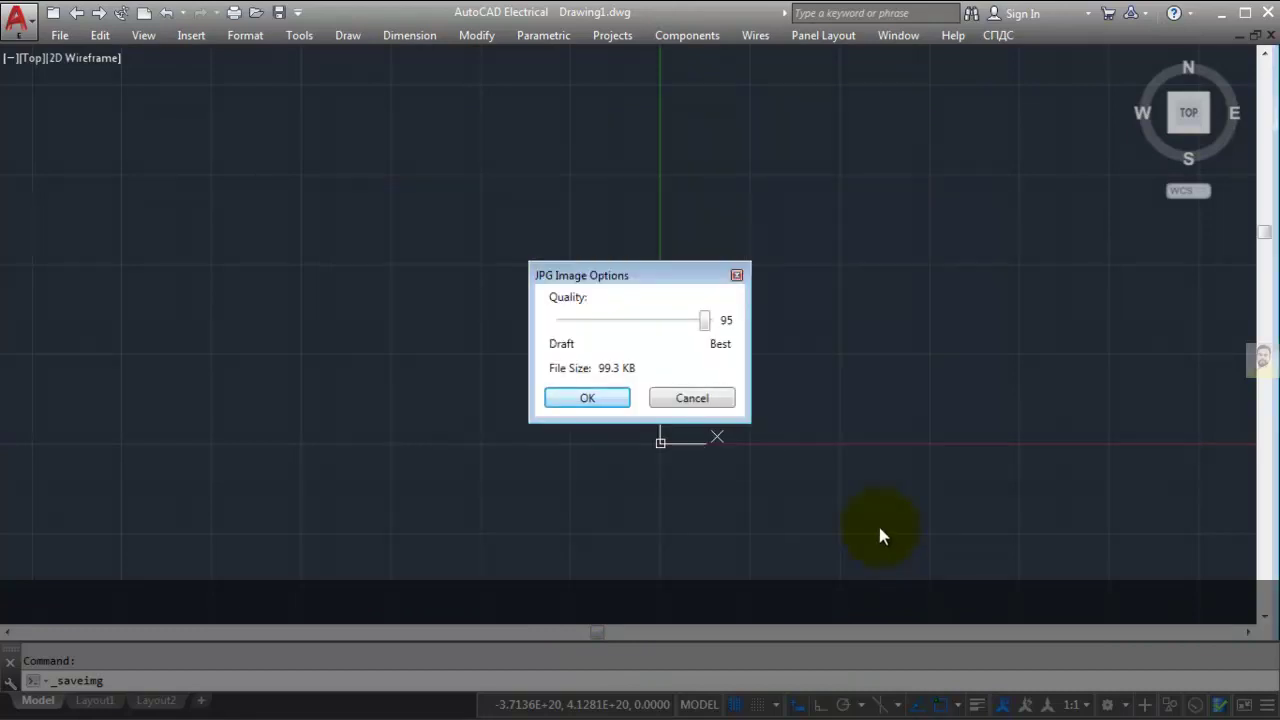
pyautogui.moveTo(704, 320); pyautogui.dragTo(714, 318)
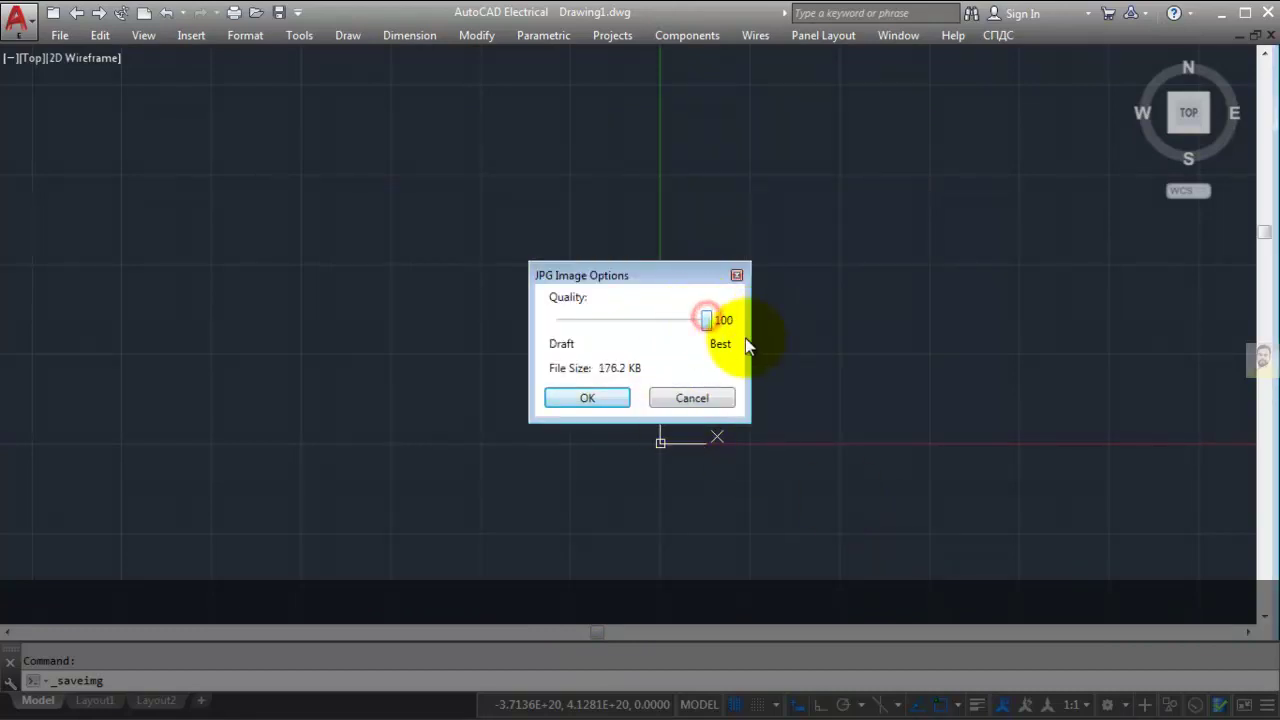
pyautogui.click(585, 400)
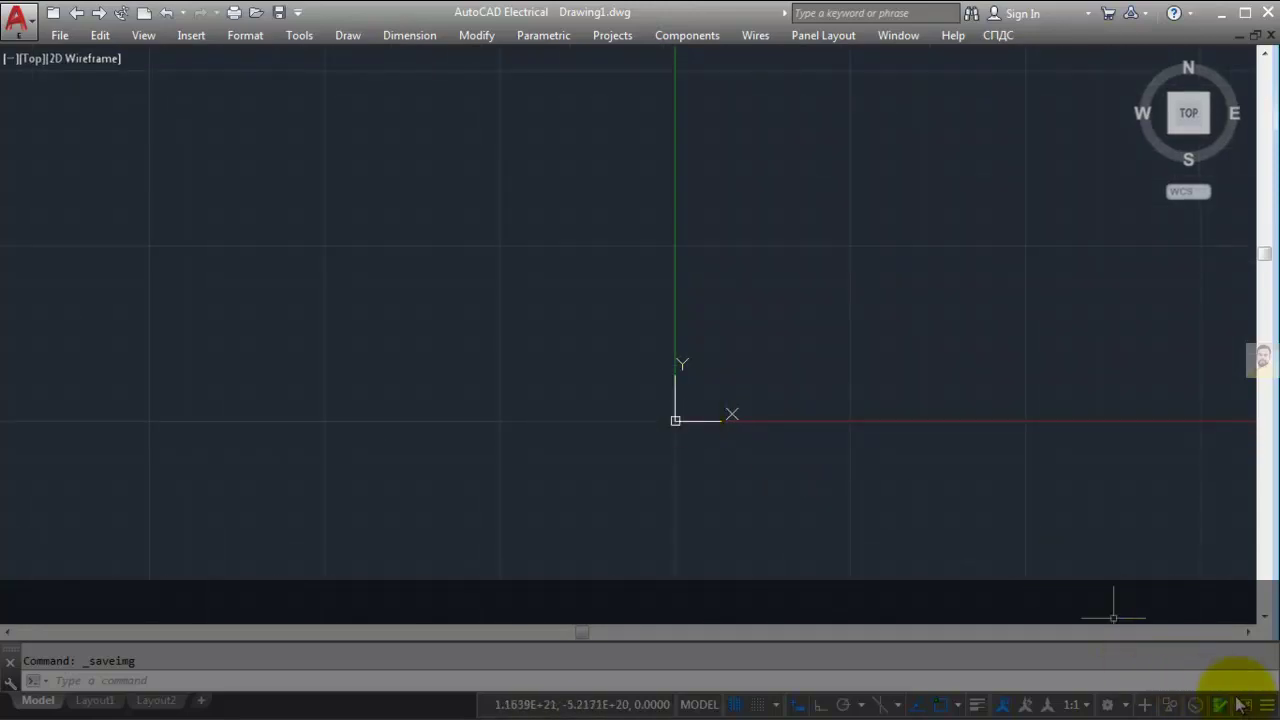
# Step: Turn Clean Screen off with Ctrl+0 and zoom the drawing view out
pyautogui.hotkey('ctrl', '0')
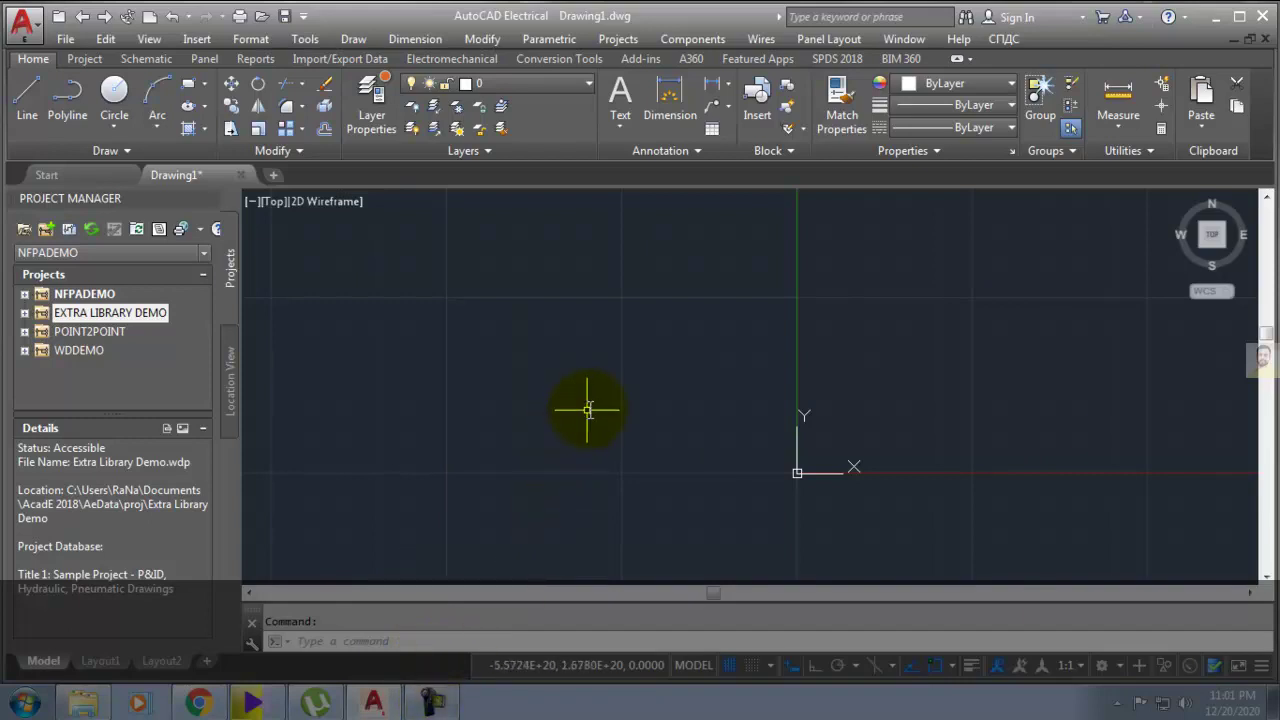
pyautogui.scroll(-2, 591, 405)
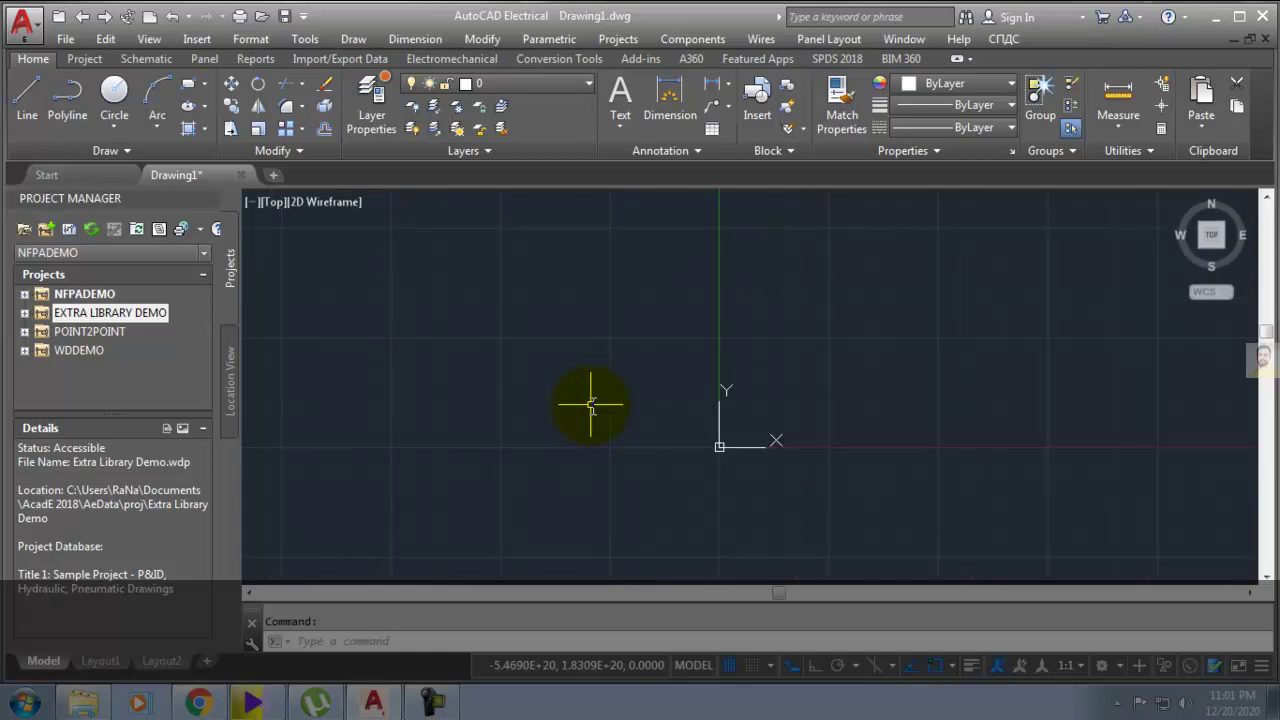